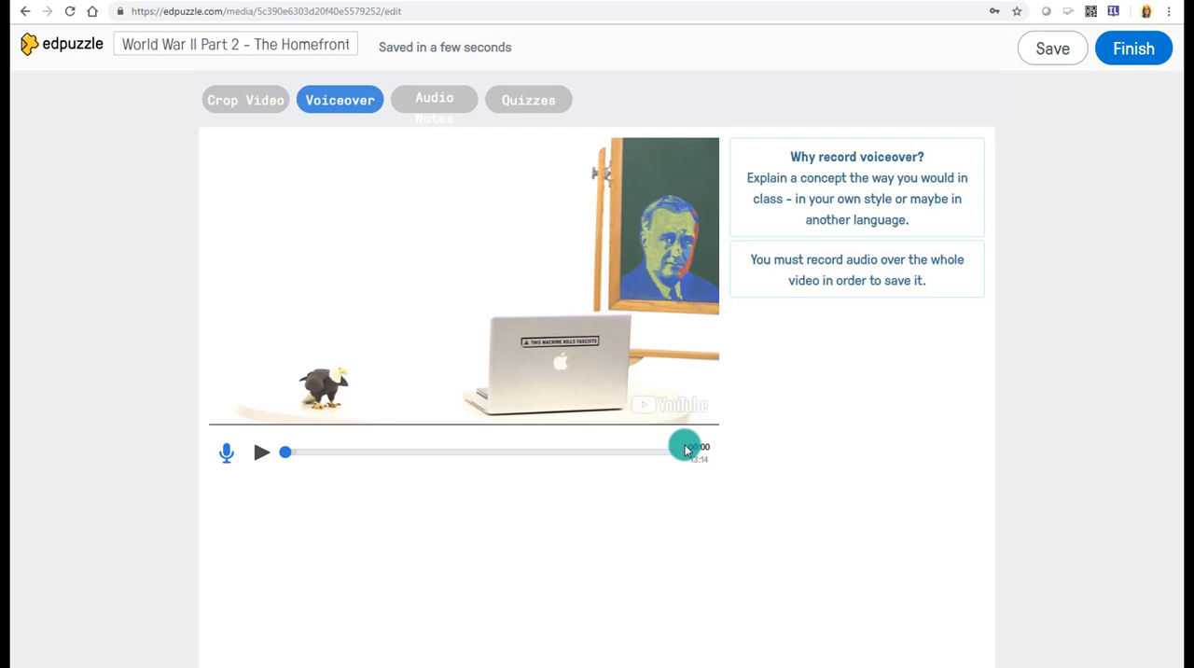
# - Allow microphone access and record audio notes on the video at 01:21 and 02:51
pyautogui.click(454, 108)
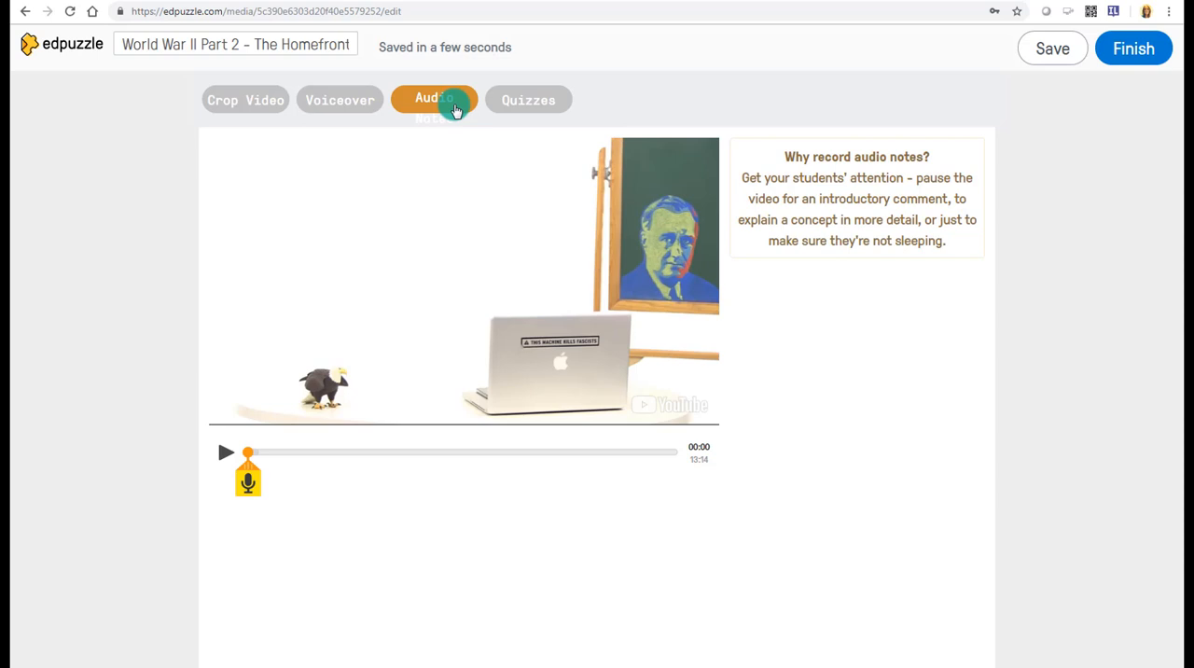
pyautogui.click(225, 451)
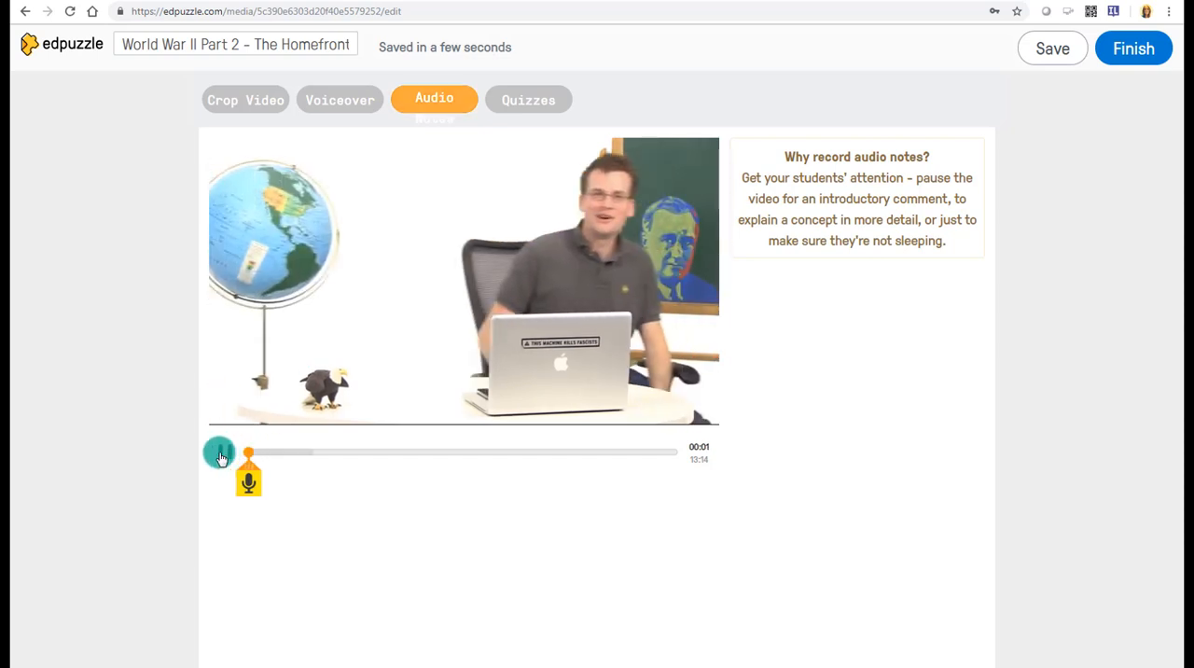
pyautogui.moveTo(220, 458); pyautogui.dragTo(288, 462)
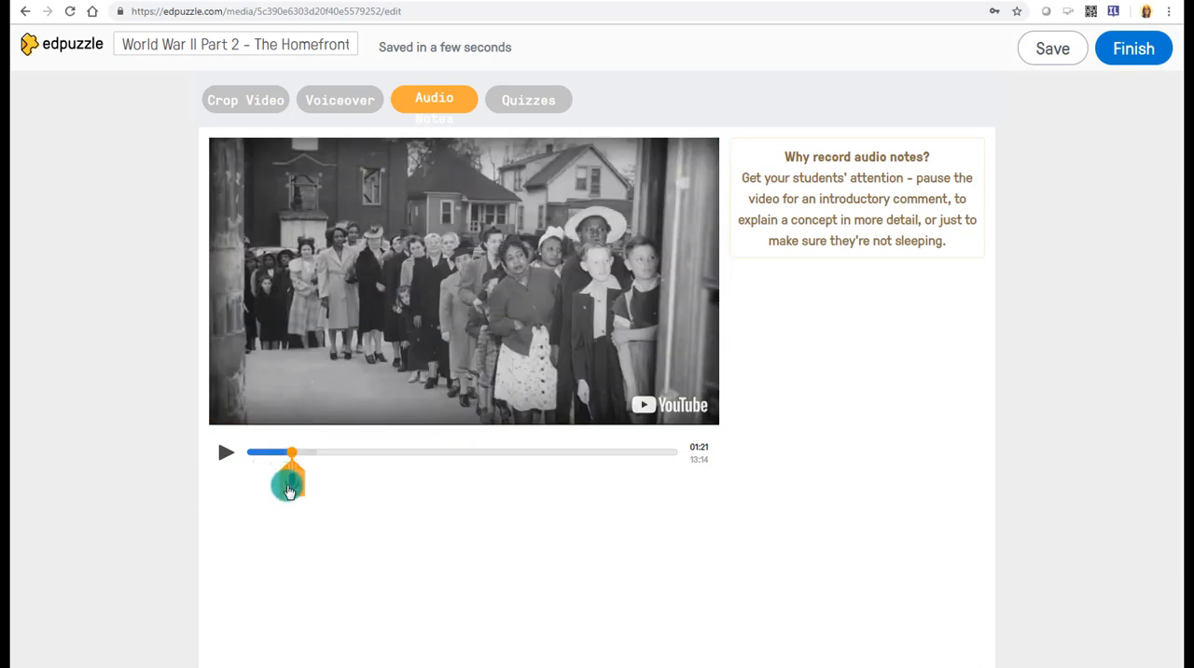
pyautogui.click(289, 487)
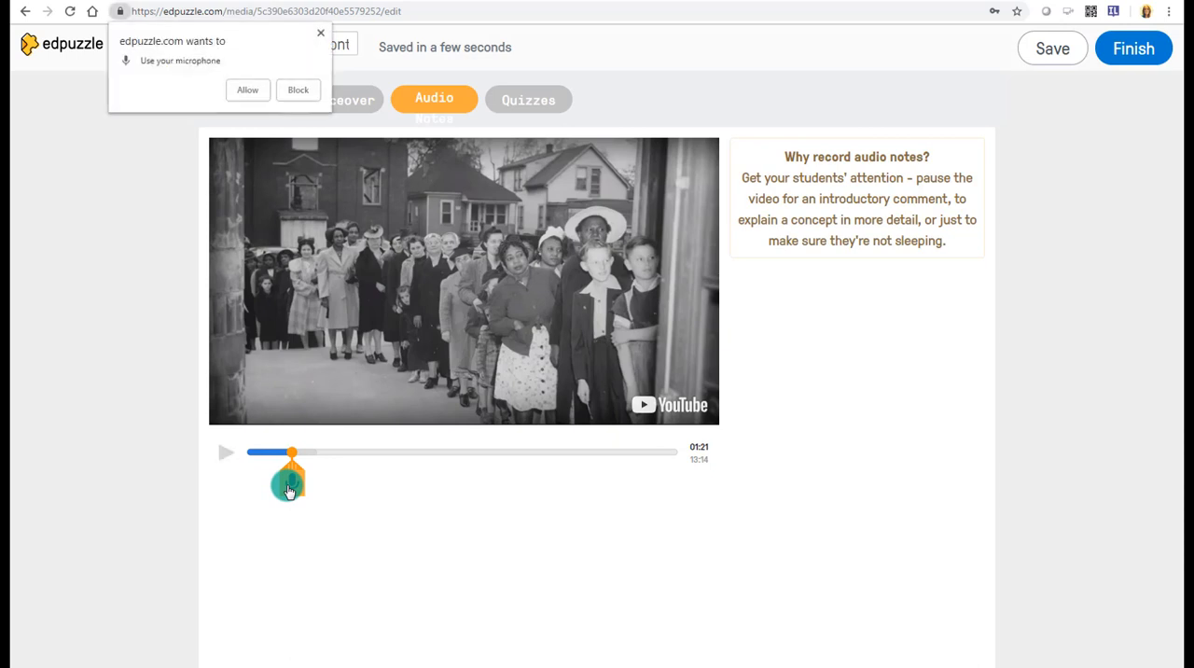
pyautogui.click(253, 90)
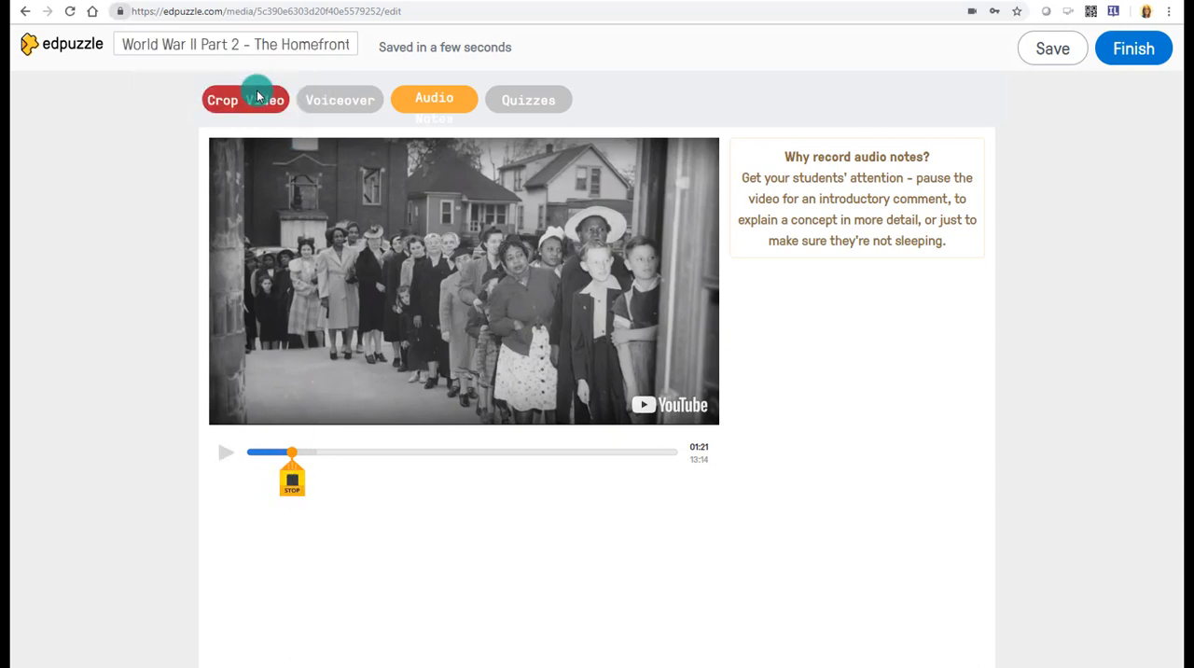
pyautogui.click(293, 477)
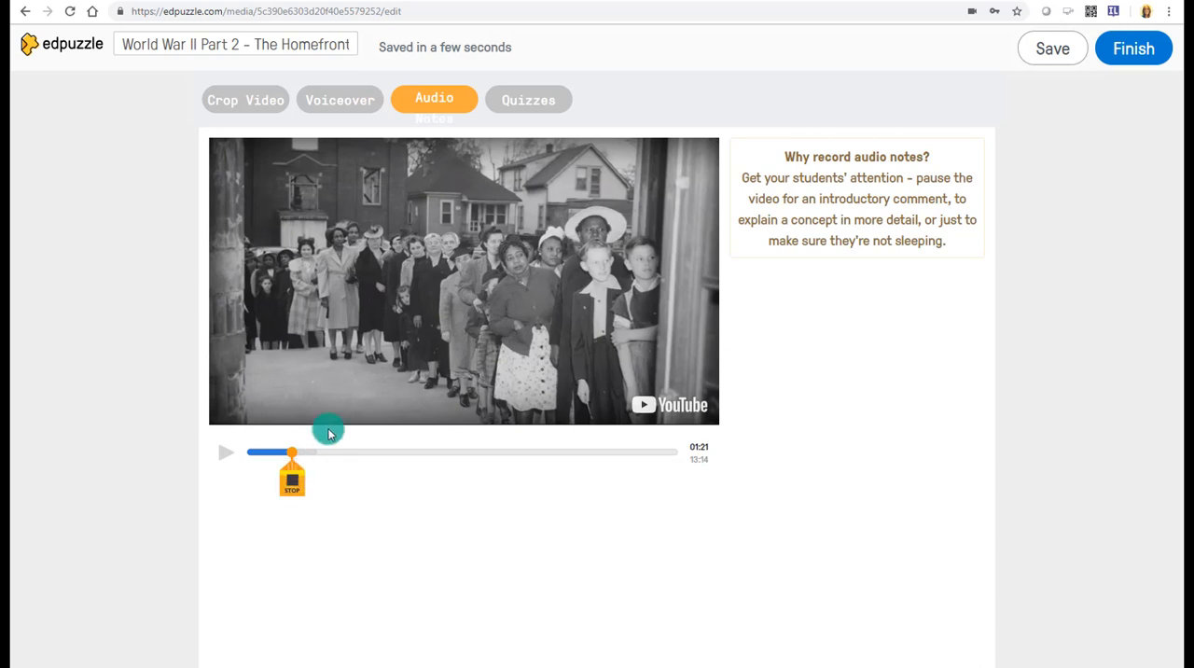
pyautogui.click(290, 483)
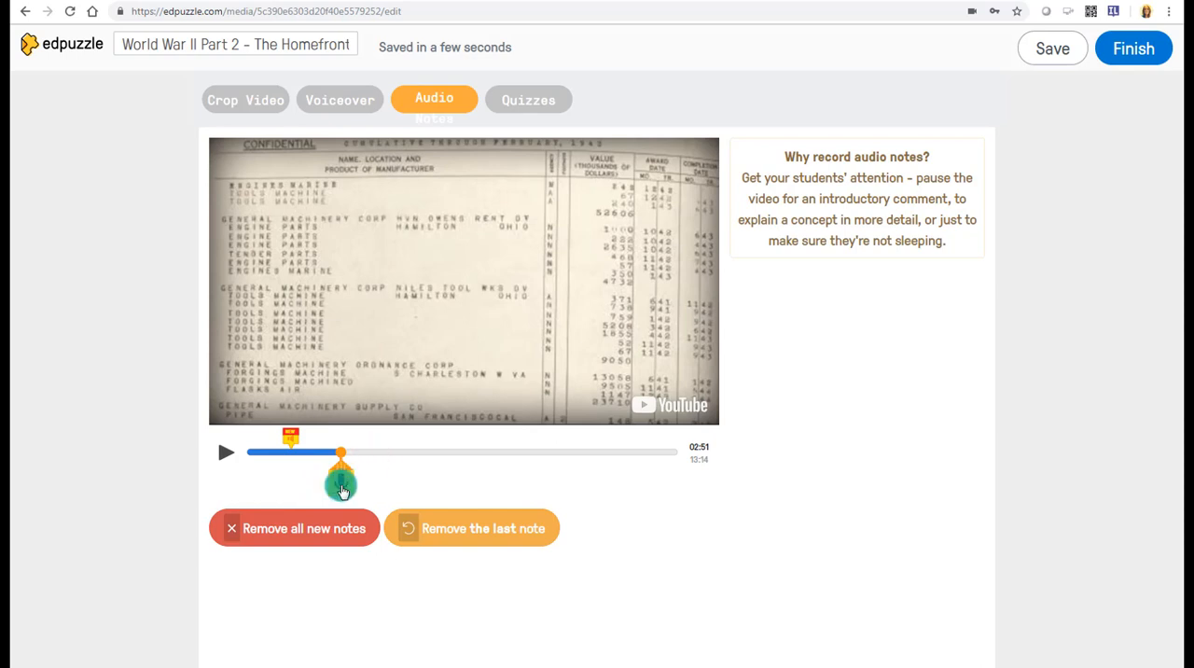
pyautogui.click(342, 485)
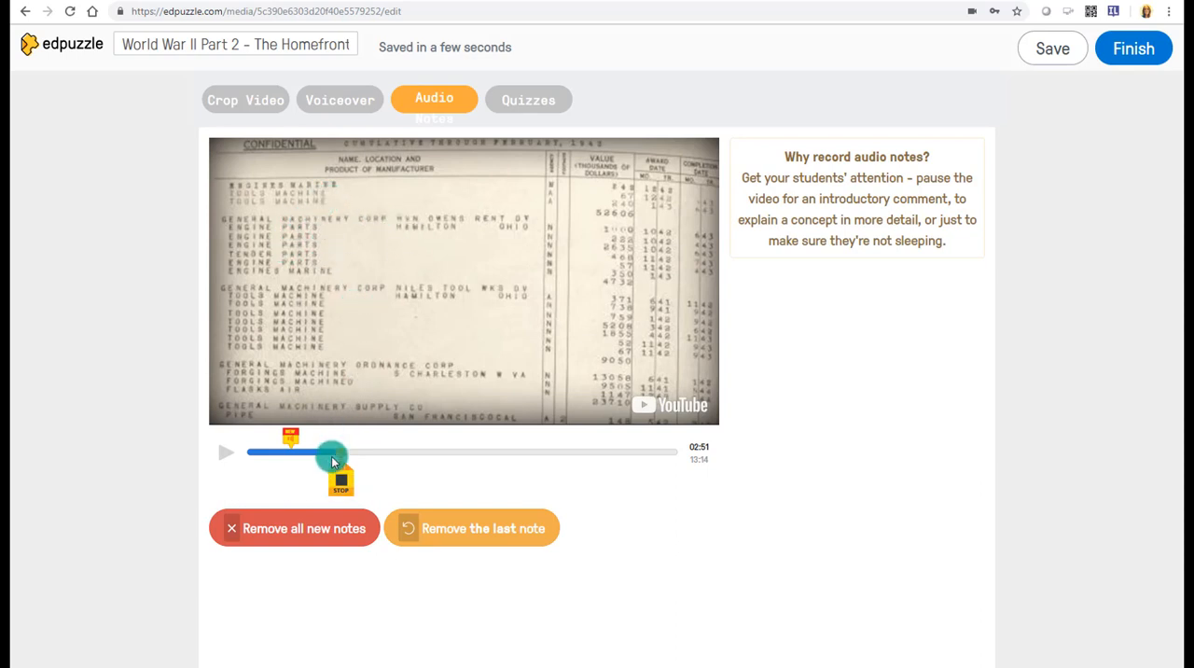
pyautogui.click(341, 484)
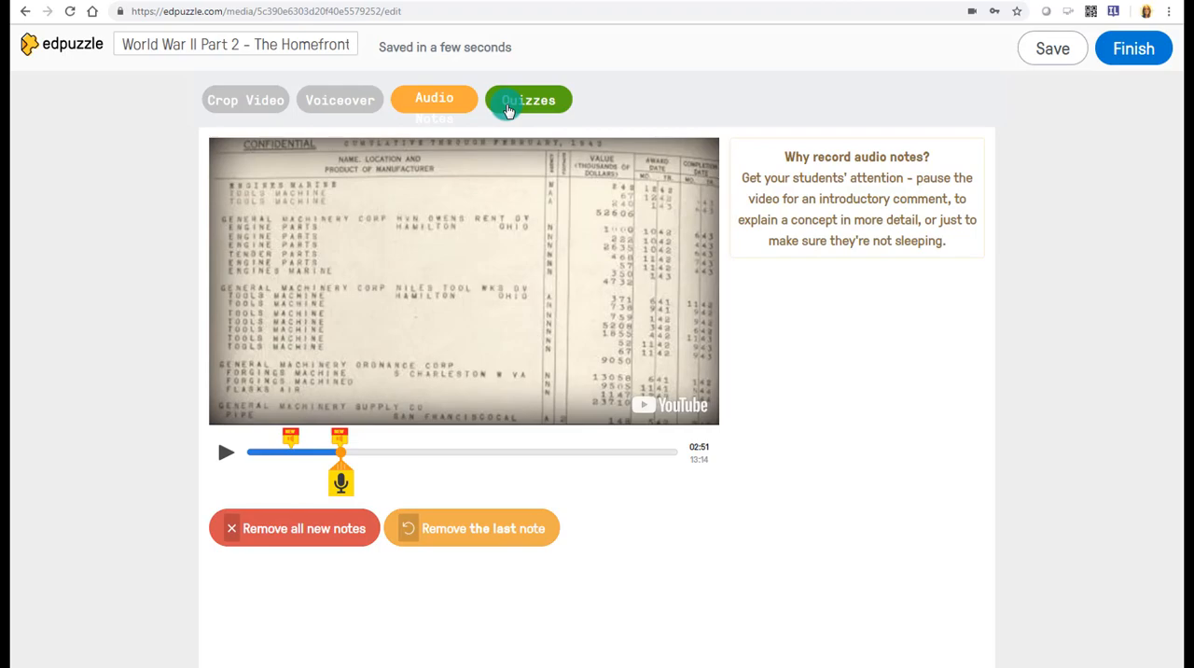
# - Add a multiple-choice quiz question at 03:43, "Union participation increased during the war.", with True as the correct choice and False as incorrect
pyautogui.click(507, 110)
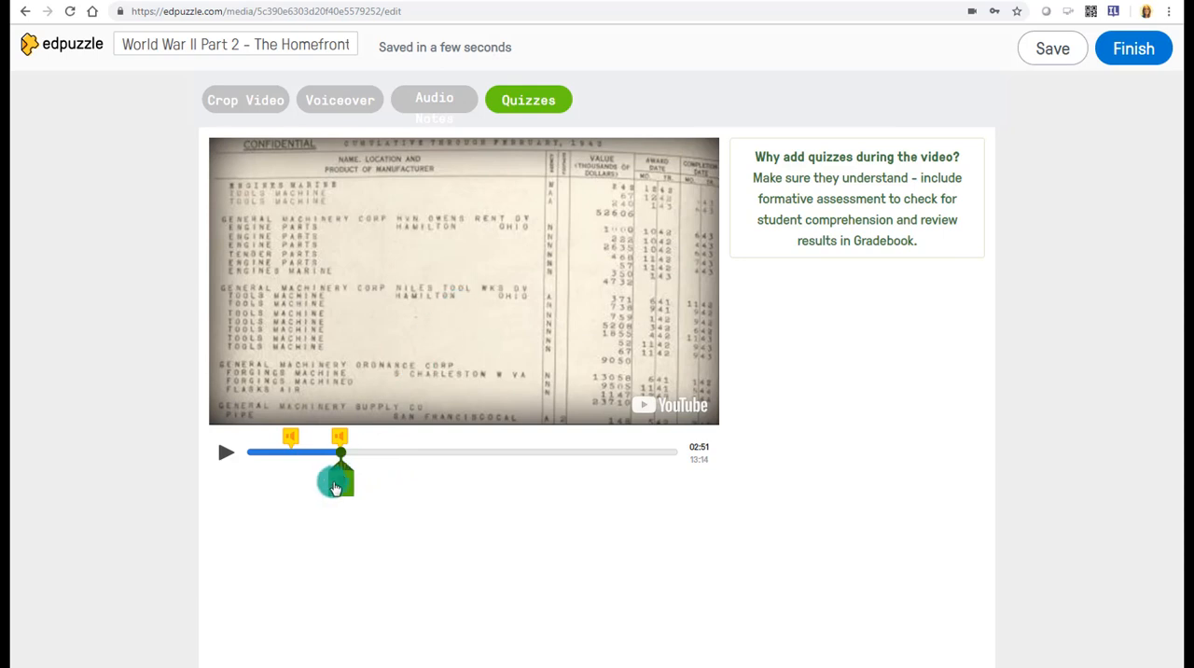
pyautogui.moveTo(340, 488)
pyautogui.mouseDown()
pyautogui.moveTo(302, 484)
pyautogui.moveTo(339, 452)
pyautogui.moveTo(365, 450)
pyautogui.mouseUp()
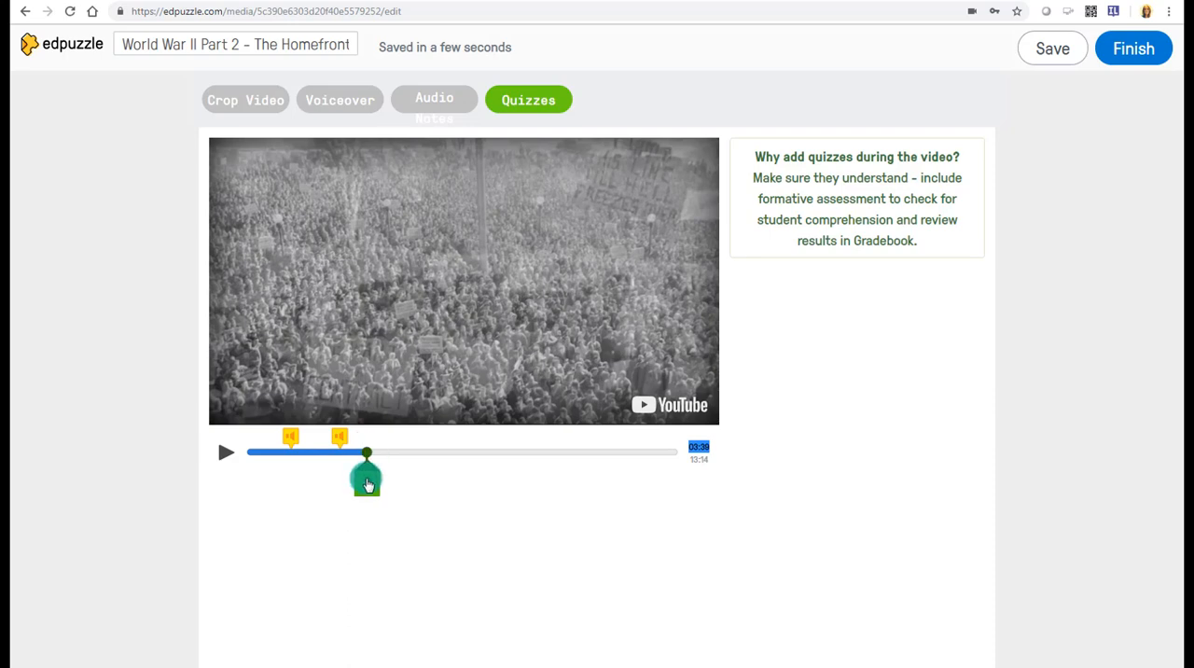
pyautogui.moveTo(367, 485); pyautogui.dragTo(369, 484)
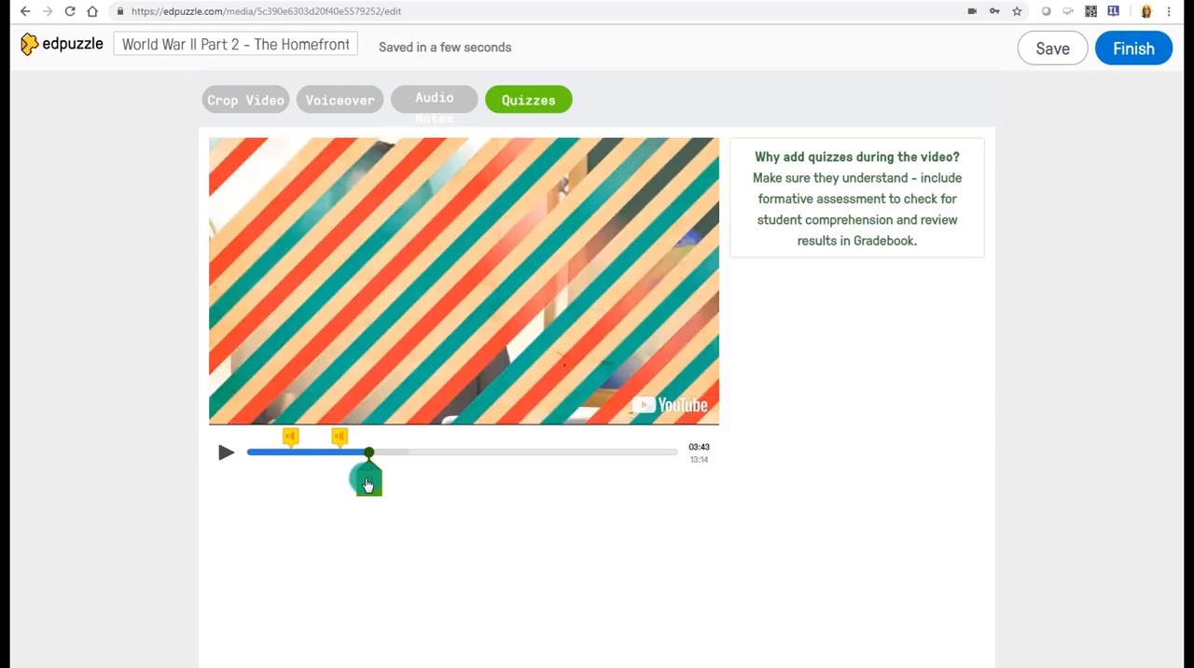
pyautogui.click(368, 483)
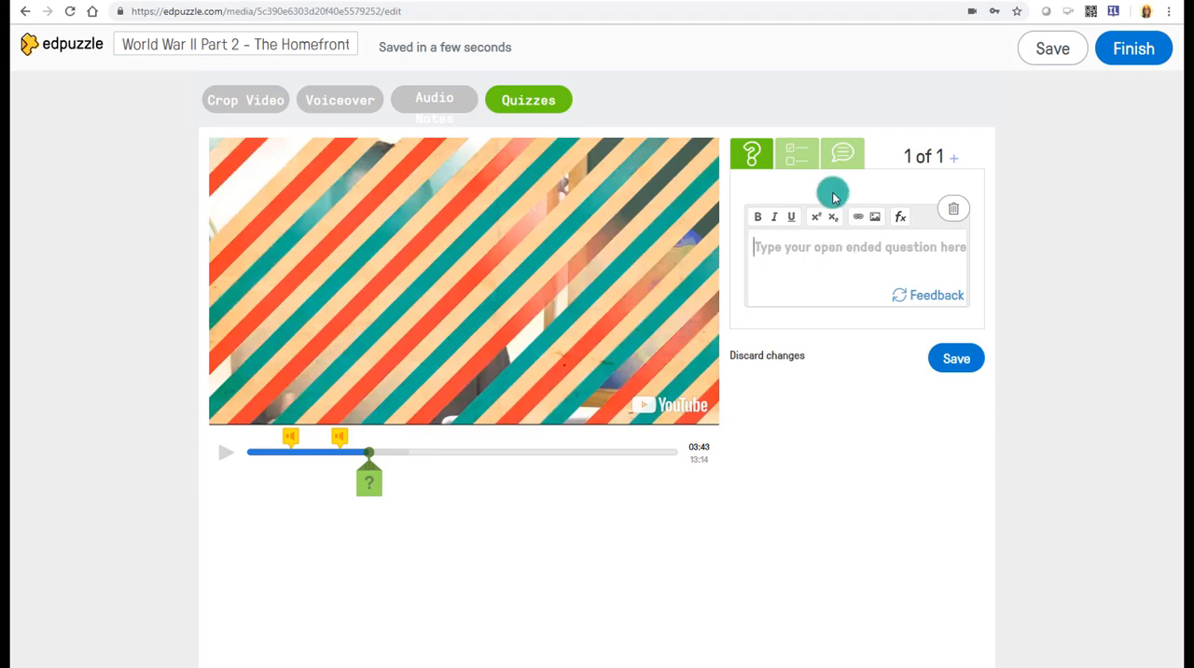
pyautogui.click(798, 152)
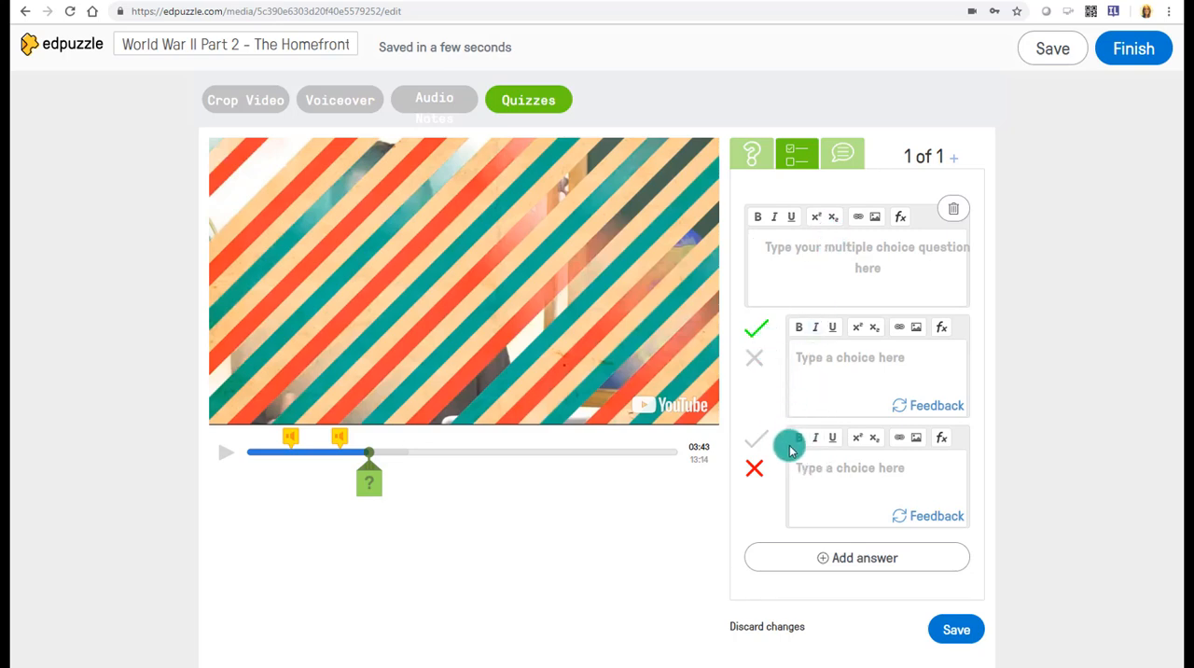
pyautogui.click(844, 165)
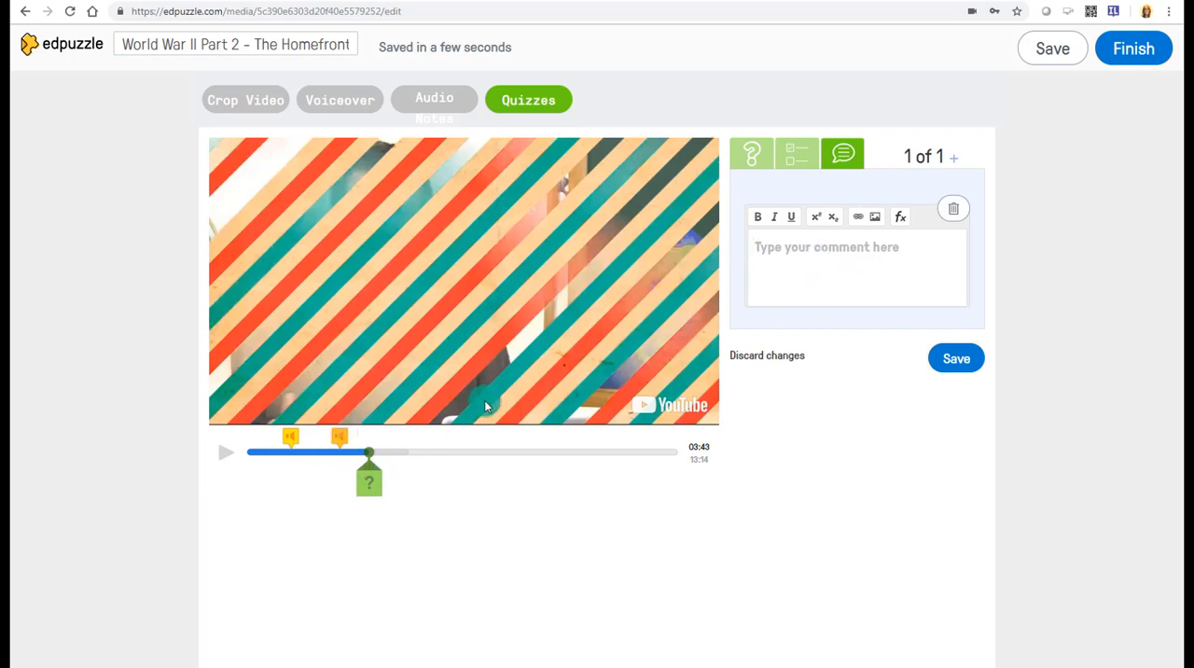
pyautogui.click(799, 155)
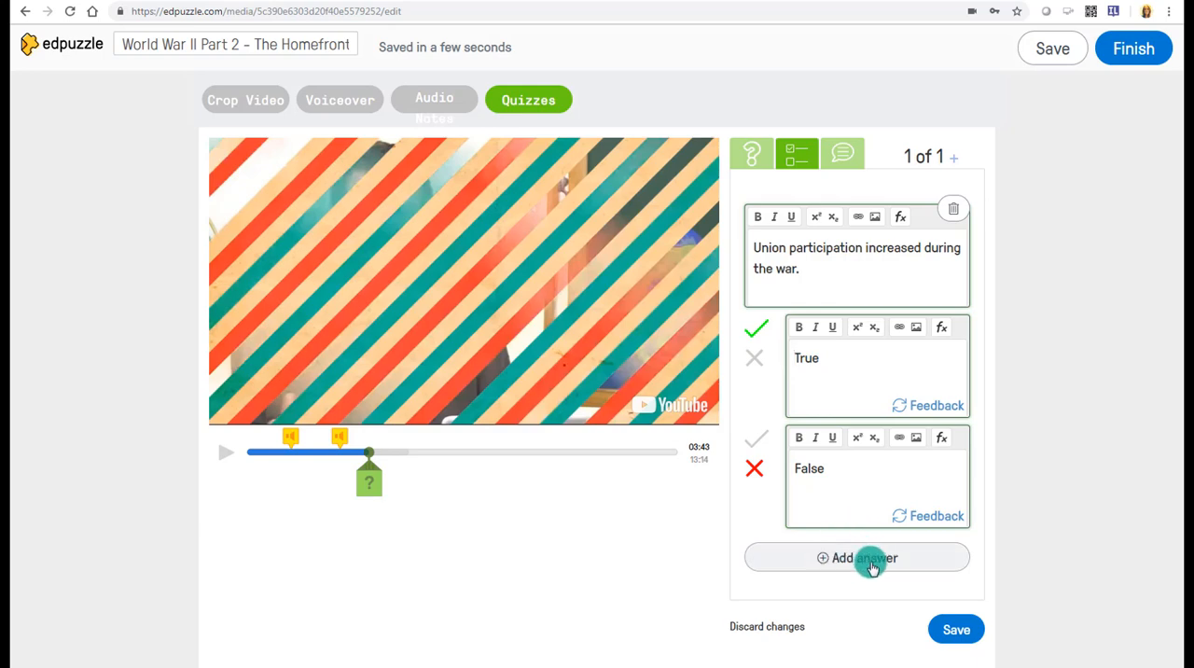
# - Enter "Great! Good listening!" as the feedback for the True answer
pyautogui.click(922, 403)
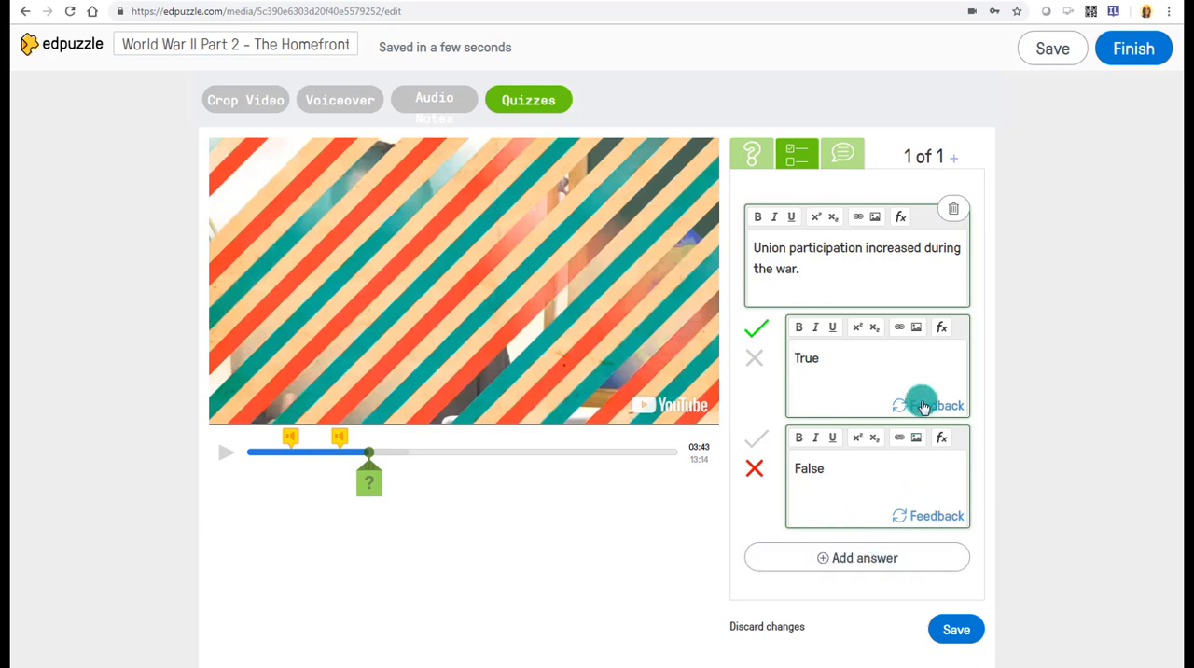
pyautogui.click(924, 408)
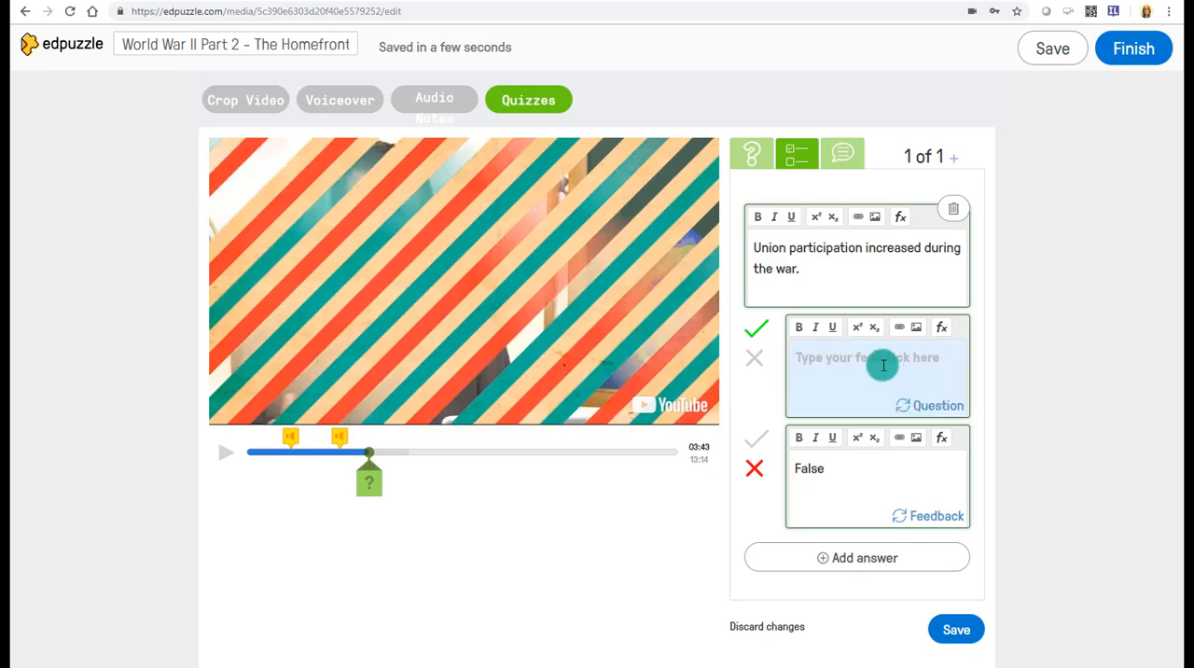
pyautogui.write('Great')
pyautogui.write('! Goo')
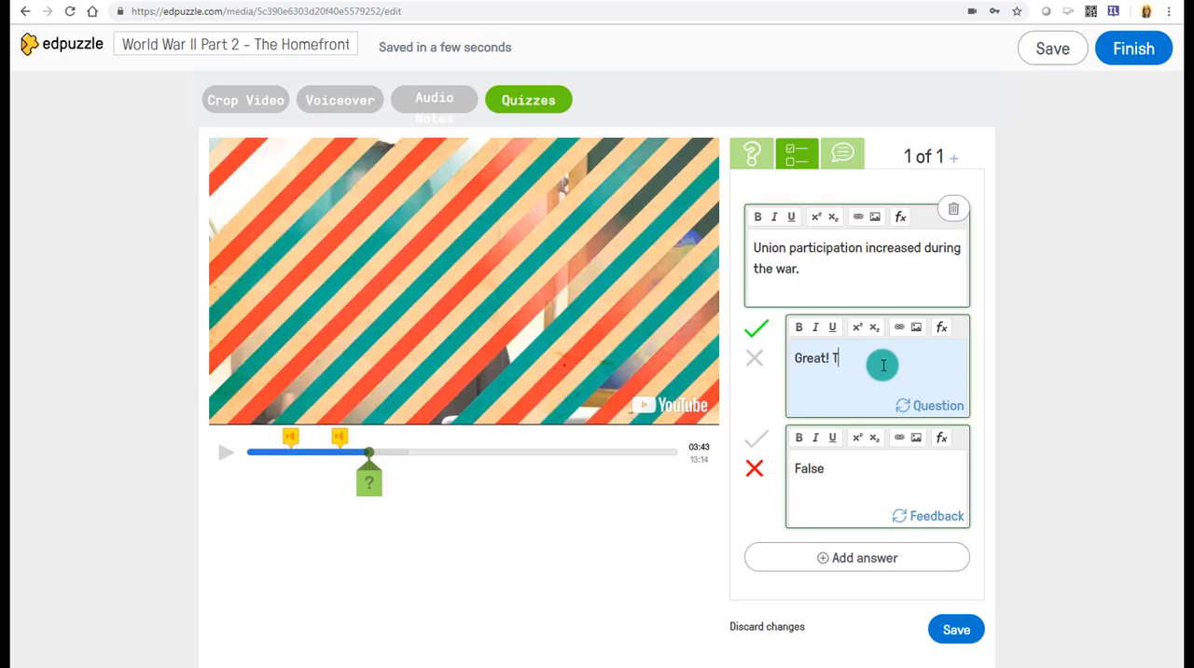
pyautogui.write('d listening!')
# - Enter "Oh no! Unions increased because of xyz." as feedback for the incorrect False answer and save the question
pyautogui.click(919, 516)
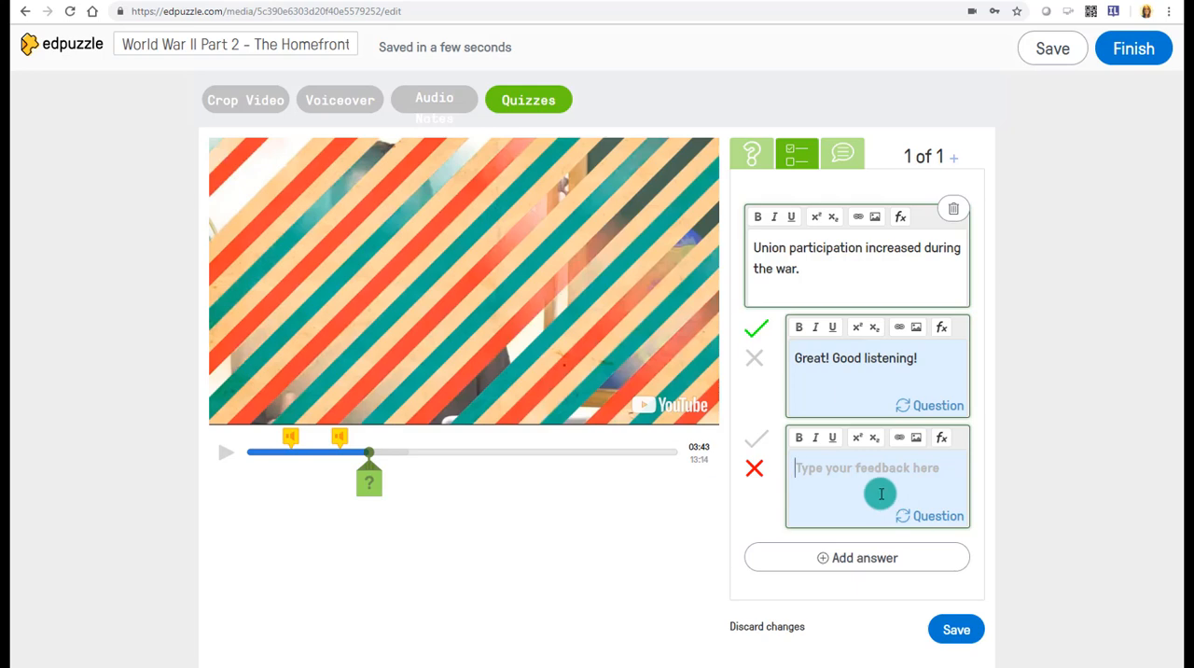
pyautogui.write('Oh no! Unio')
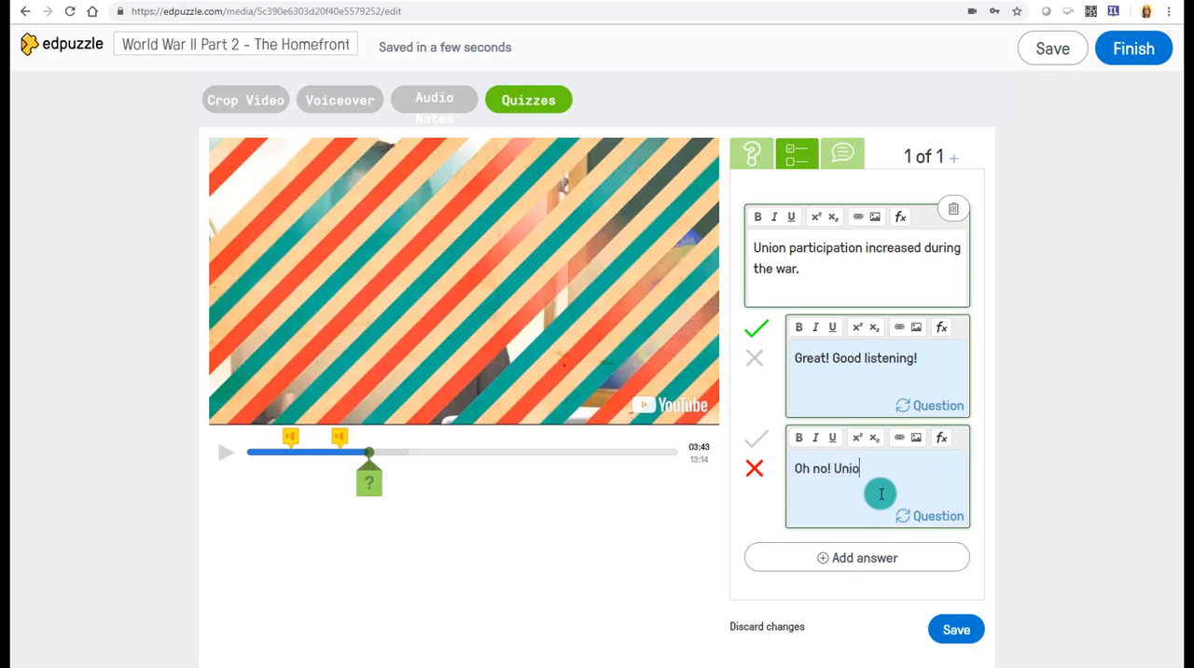
pyautogui.write('ns increased because of xyz.')
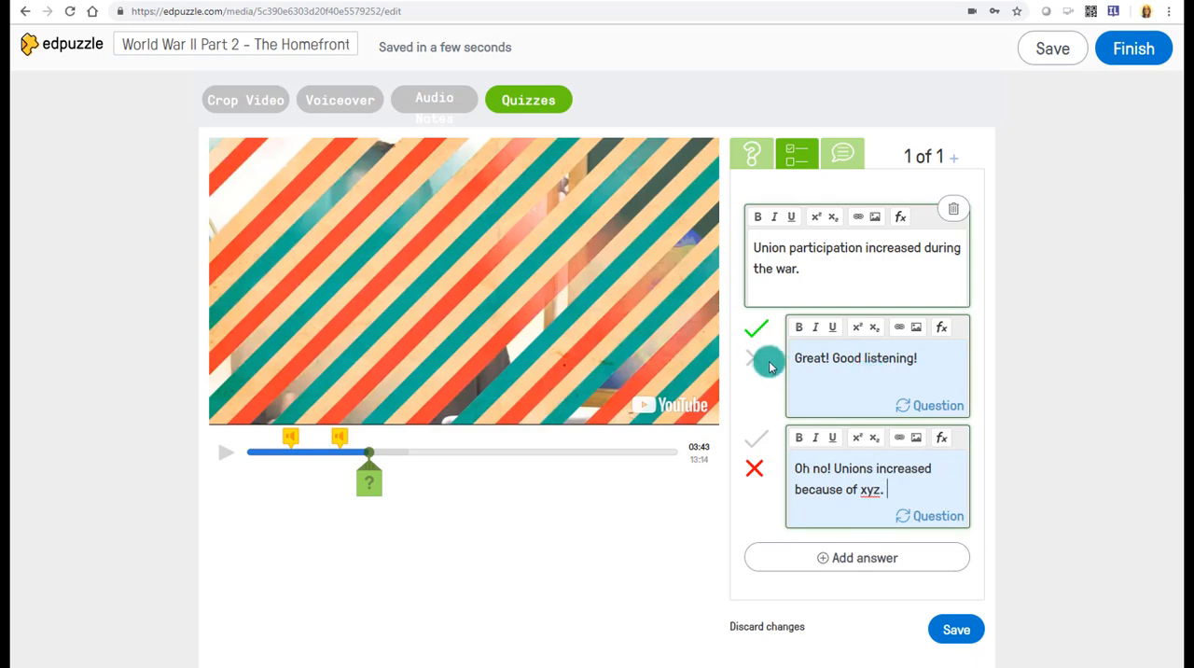
pyautogui.click(757, 469)
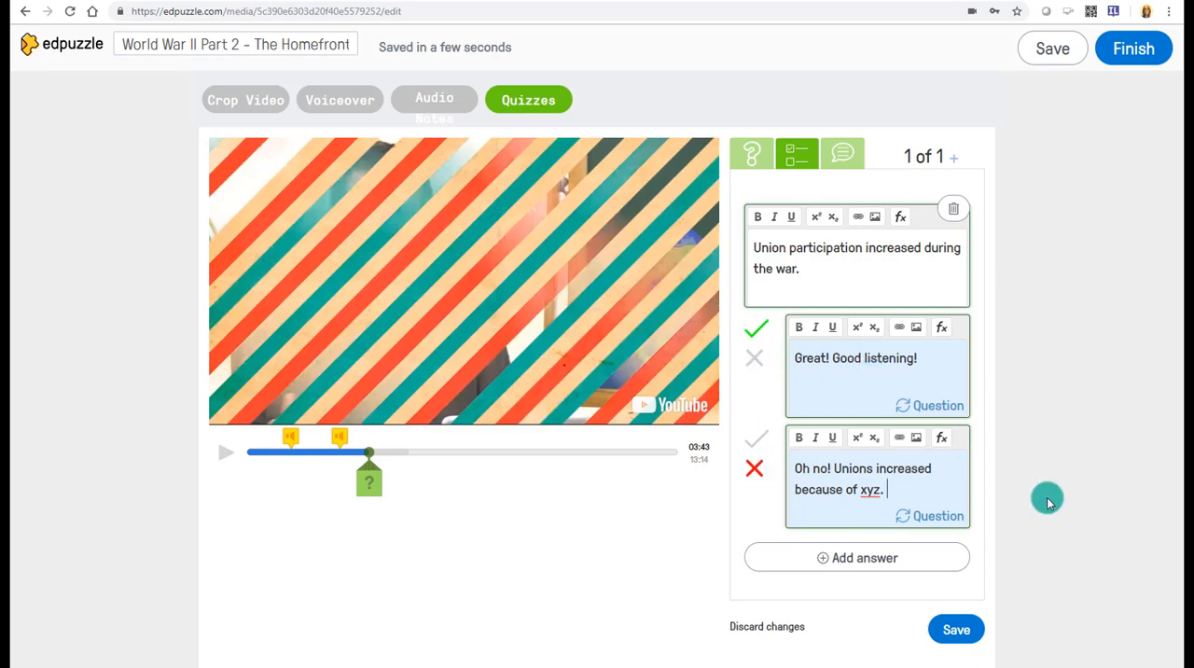
pyautogui.click(954, 633)
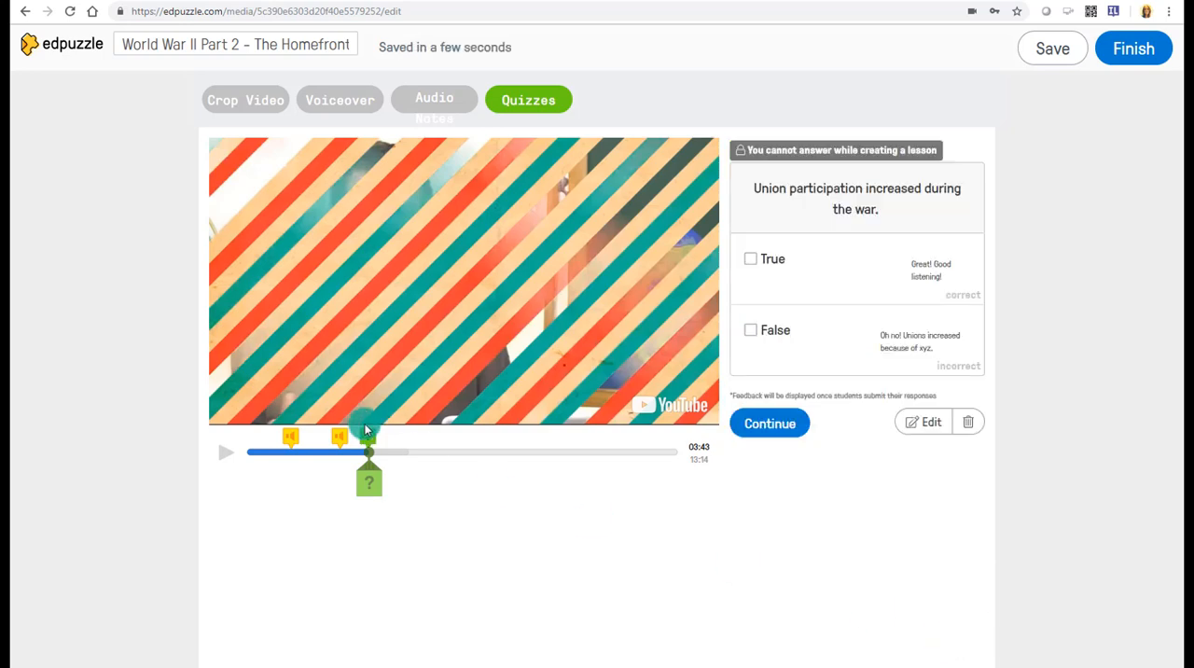
# - Add an open-ended question at 04:44 reading "What do you think were the main causes of the war?"
pyautogui.click(367, 437)
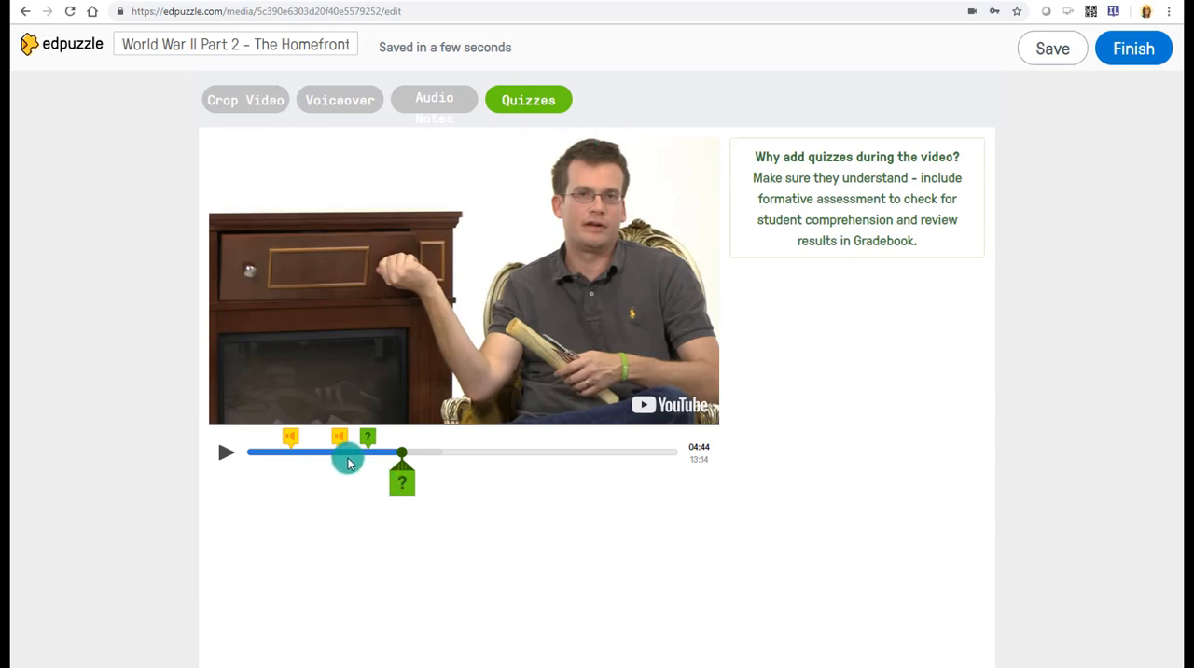
pyautogui.click(403, 487)
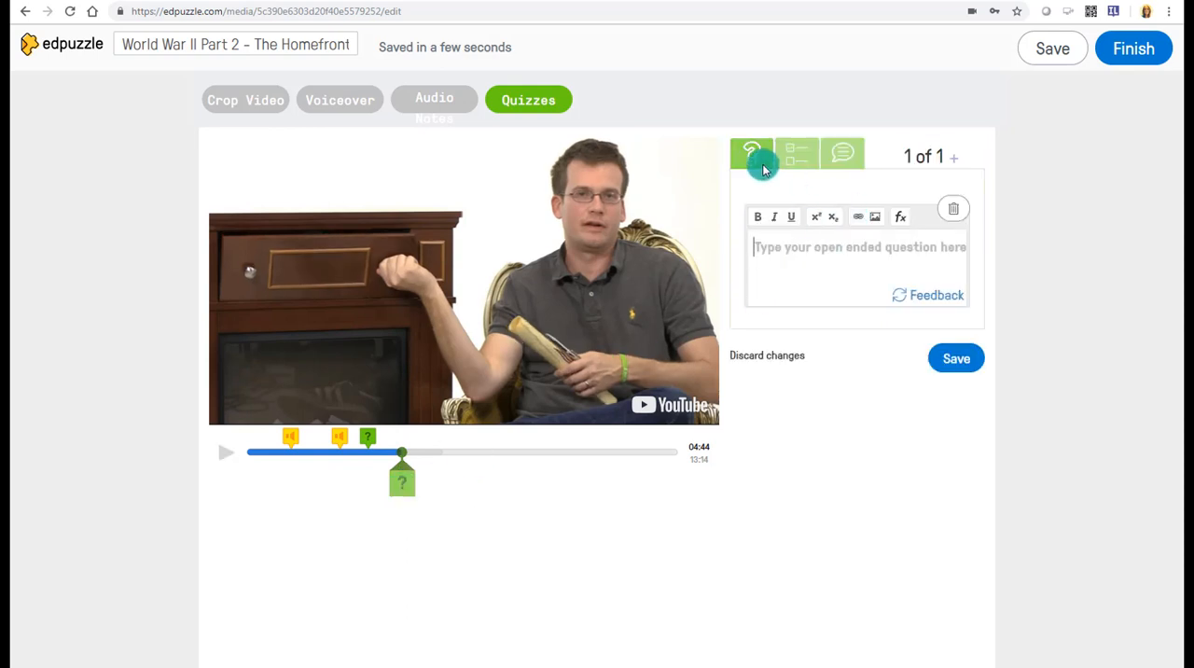
pyautogui.click(868, 248)
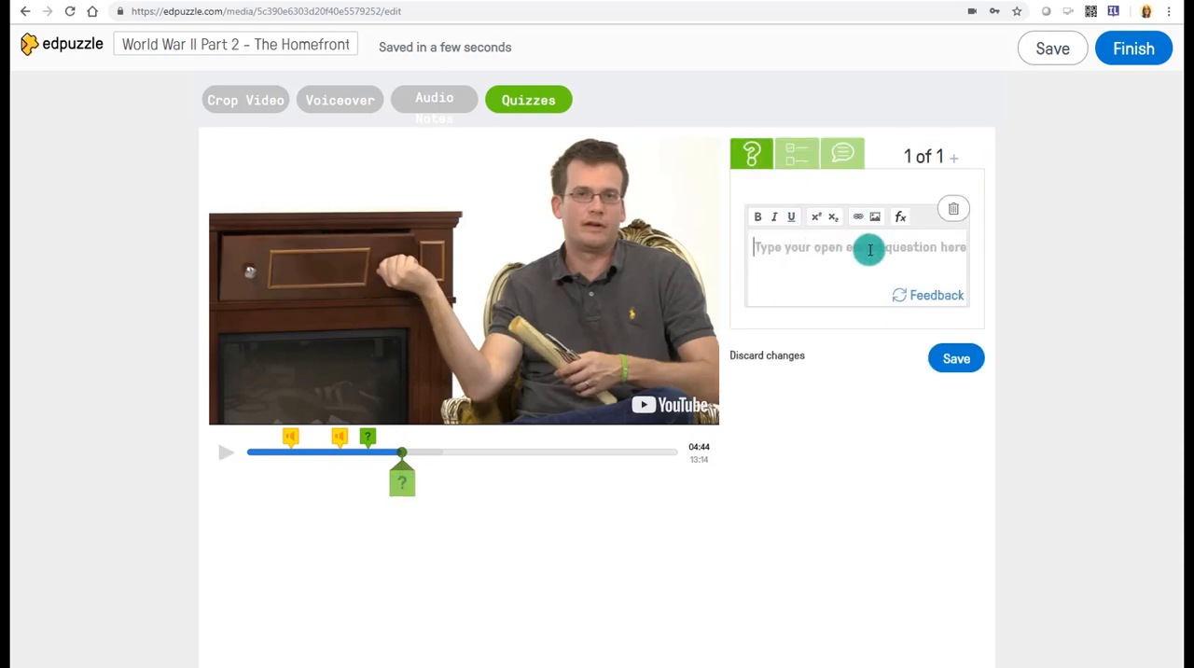
pyautogui.write('What do you think were the main causes of the war?')
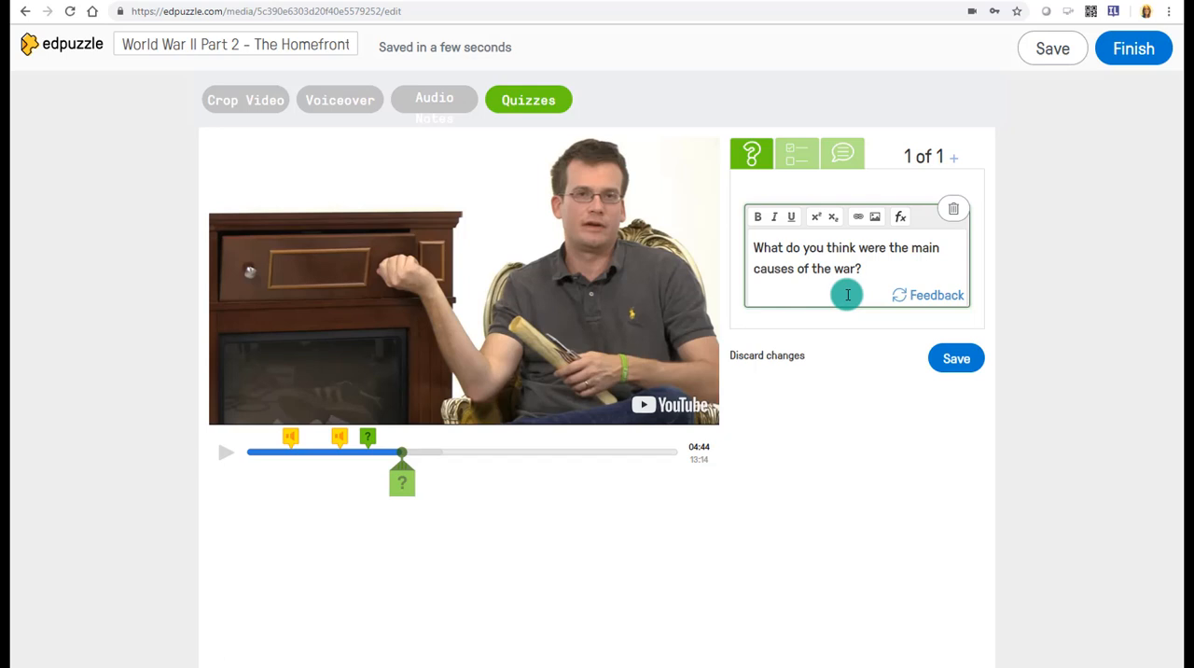
# - Give the open-ended question the feedback "Great! Here is my perspective: xyz" and save it
pyautogui.click(912, 297)
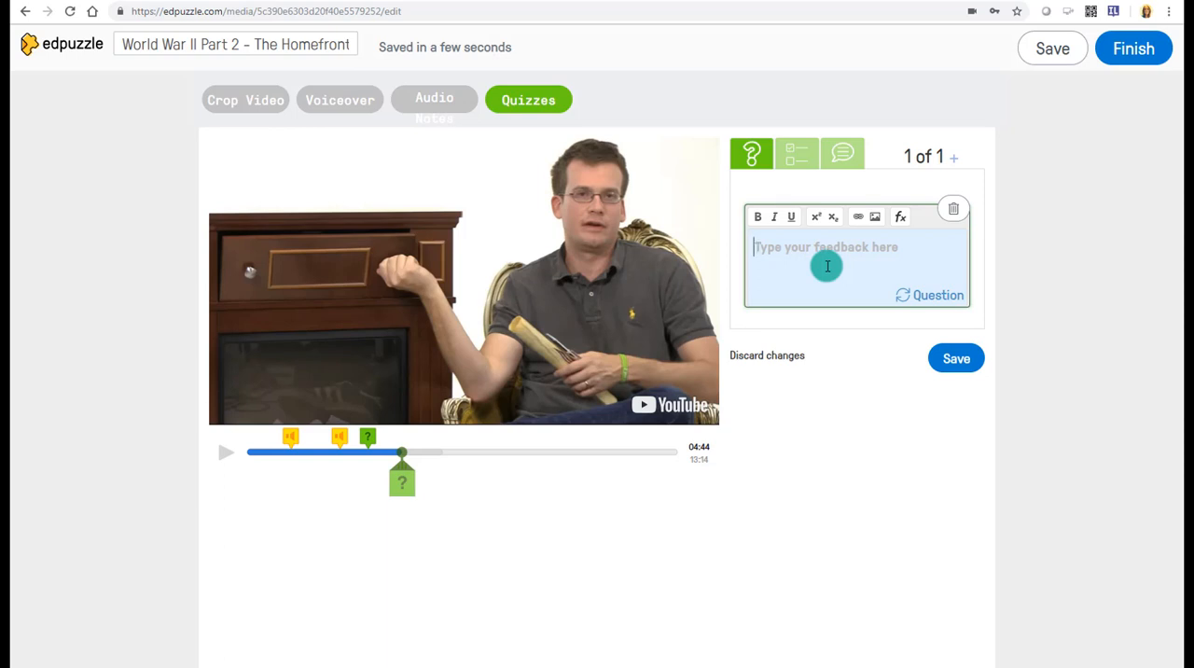
pyautogui.write('Great! Here is my perspective: xyz')
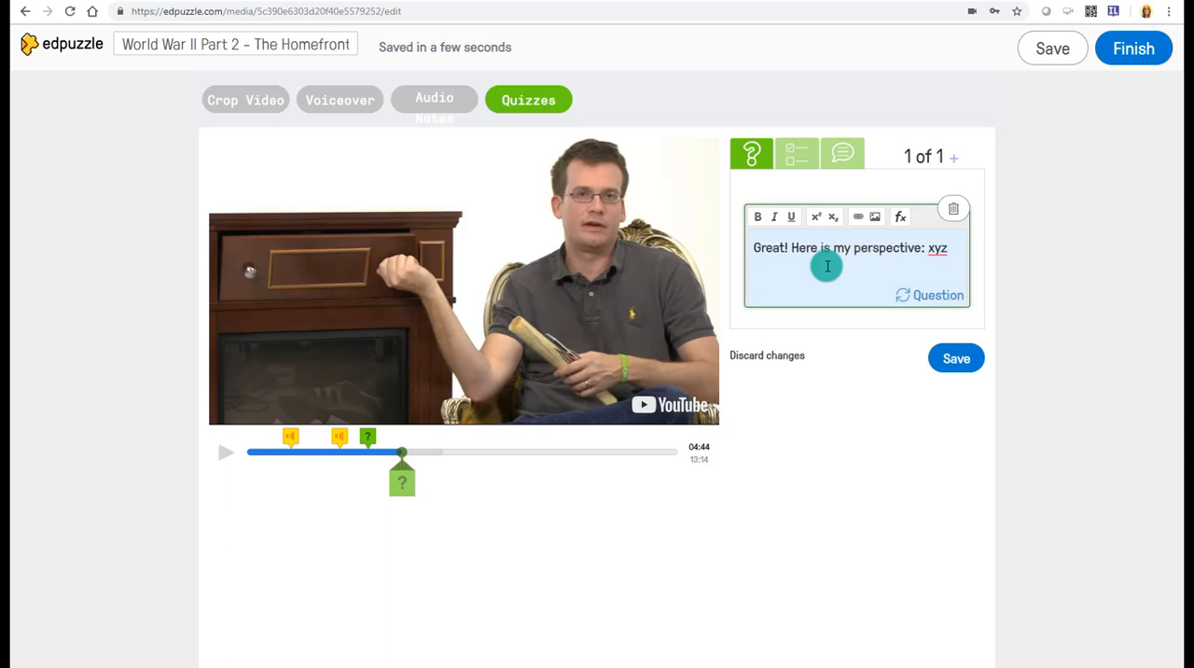
pyautogui.click(946, 358)
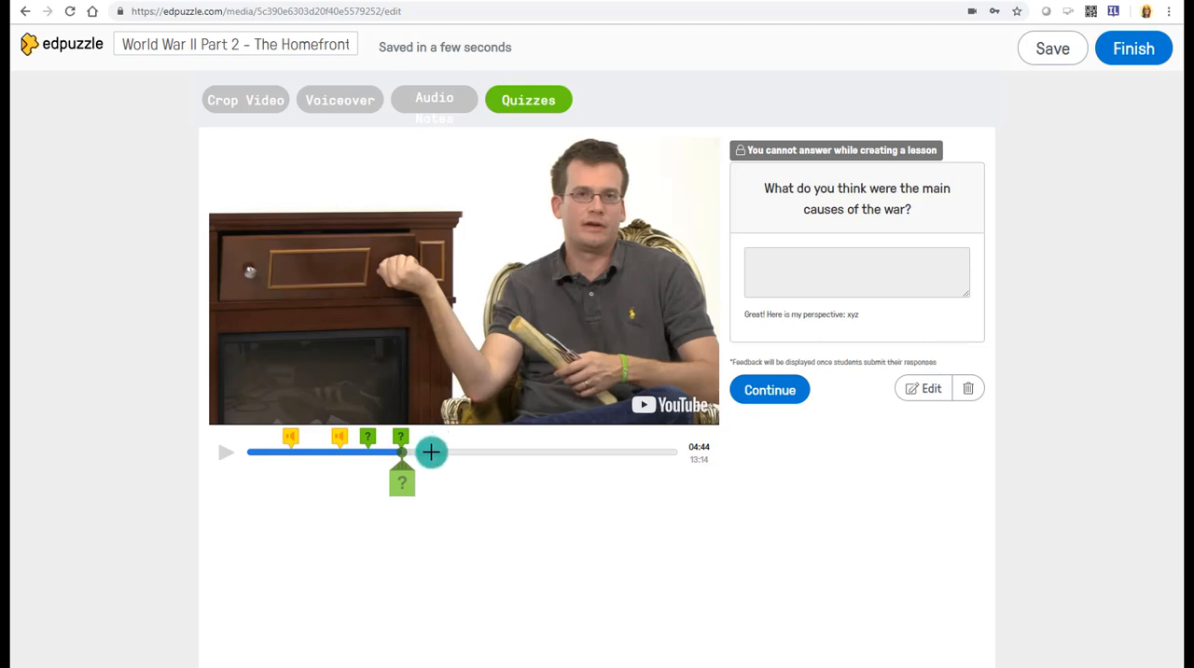
# - Add a comment at 05:41 reading "Isn't it interesting how times changed during the war? How does this relate to the article we read in class this week?"
pyautogui.click(431, 452)
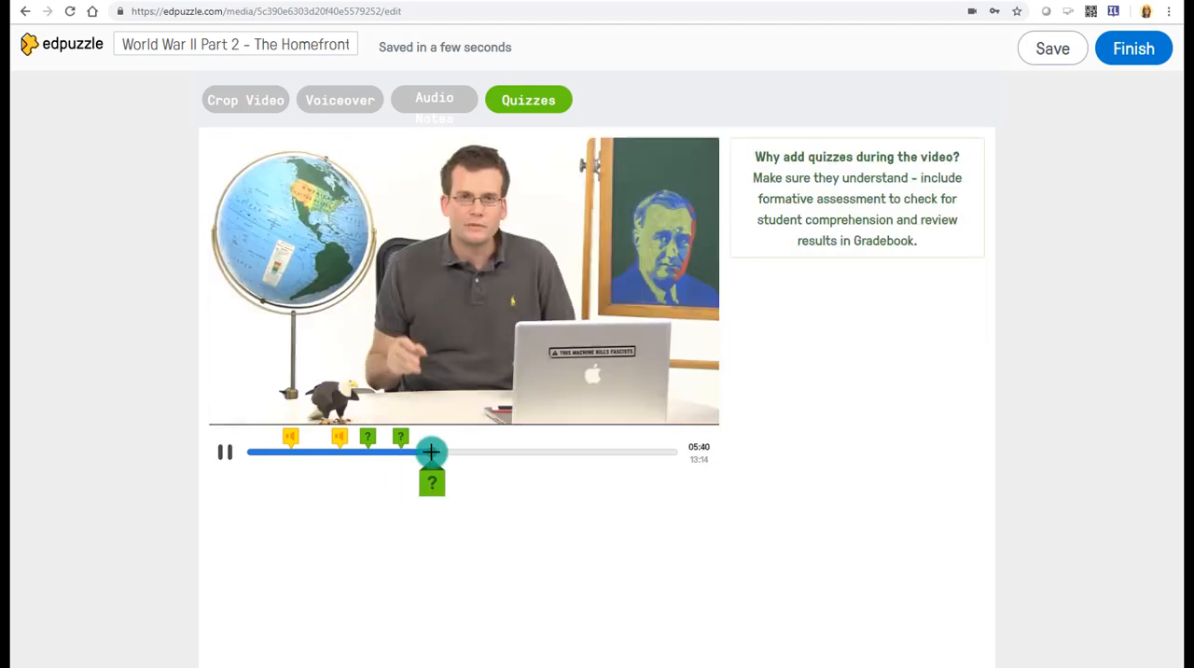
pyautogui.click(223, 454)
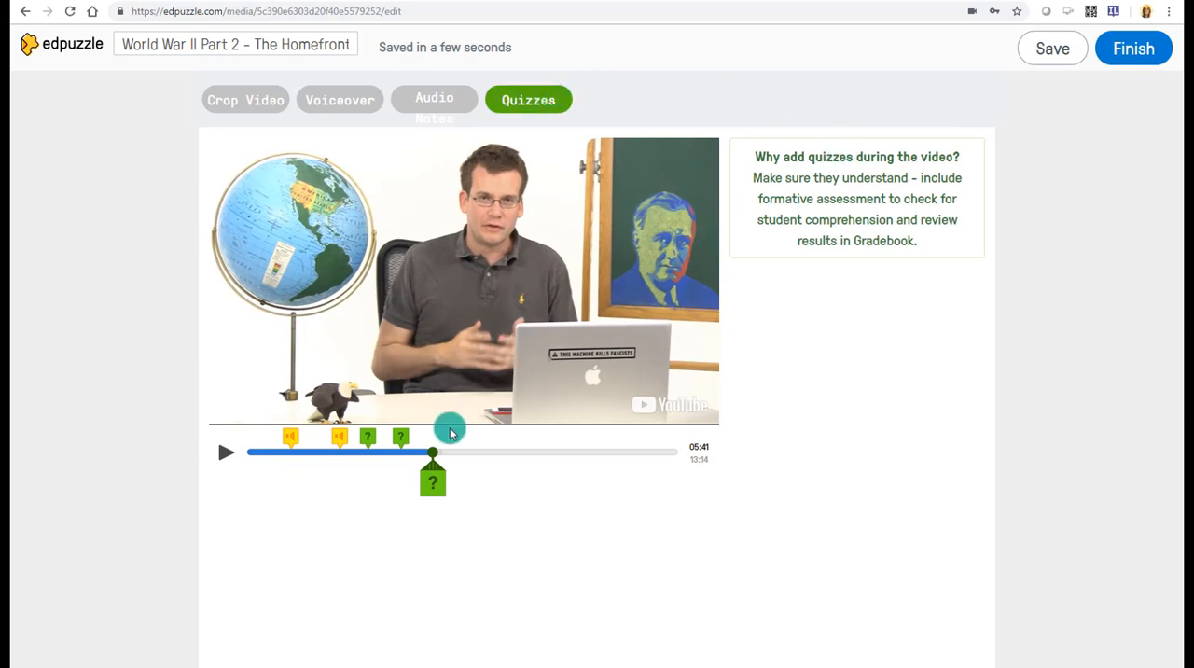
pyautogui.click(435, 487)
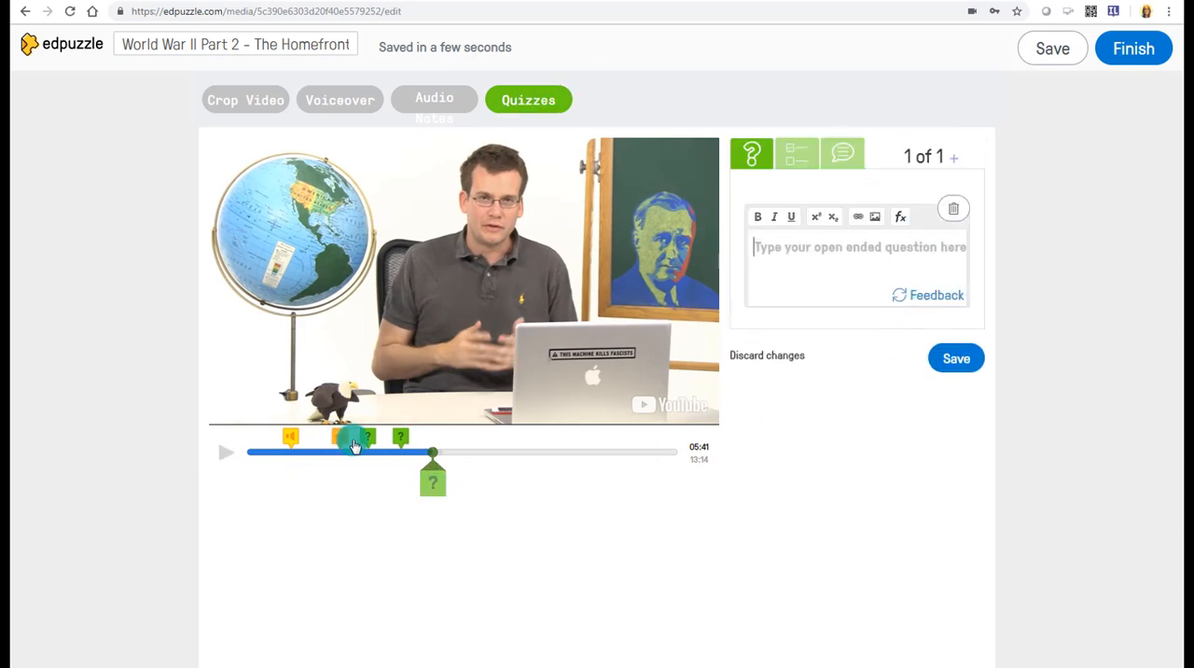
pyautogui.click(841, 152)
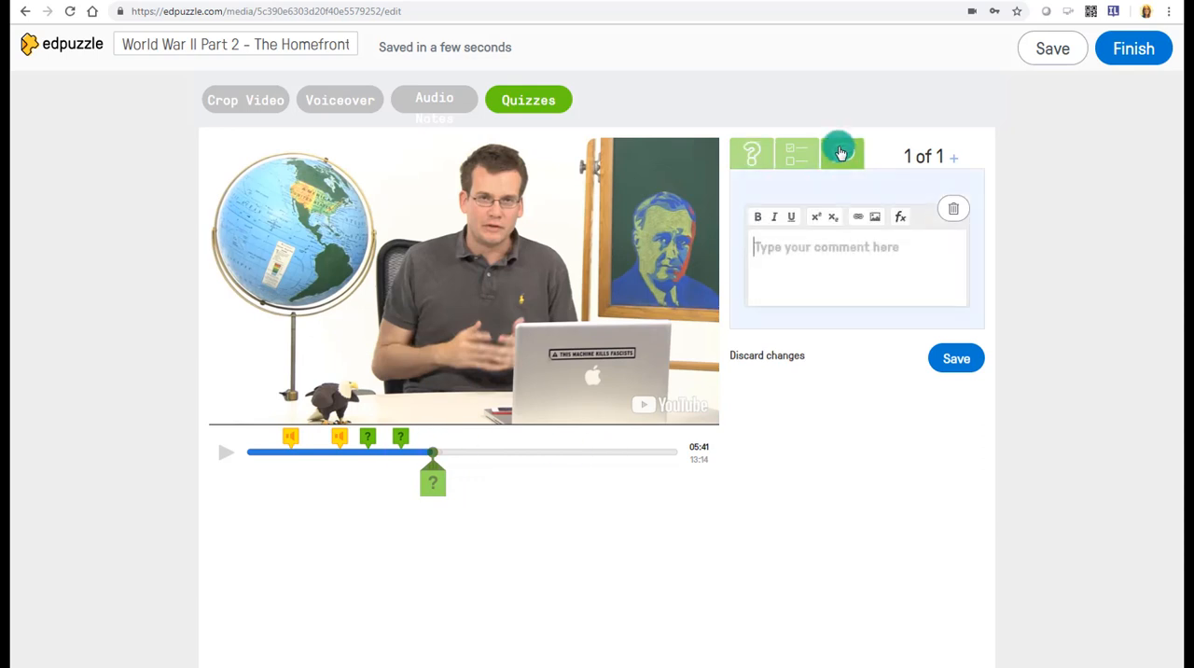
pyautogui.click(824, 248)
pyautogui.write("Isn't it interesting how times changed during the war? How does this relate to the article we read in class this week?")
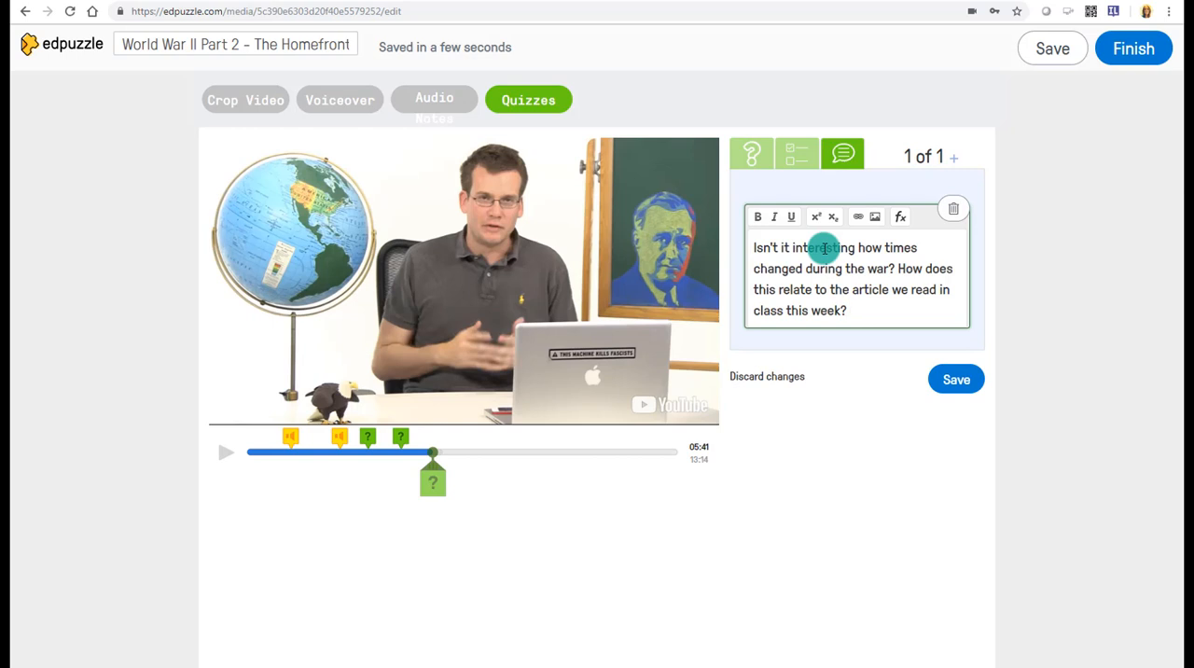
pyautogui.click(956, 378)
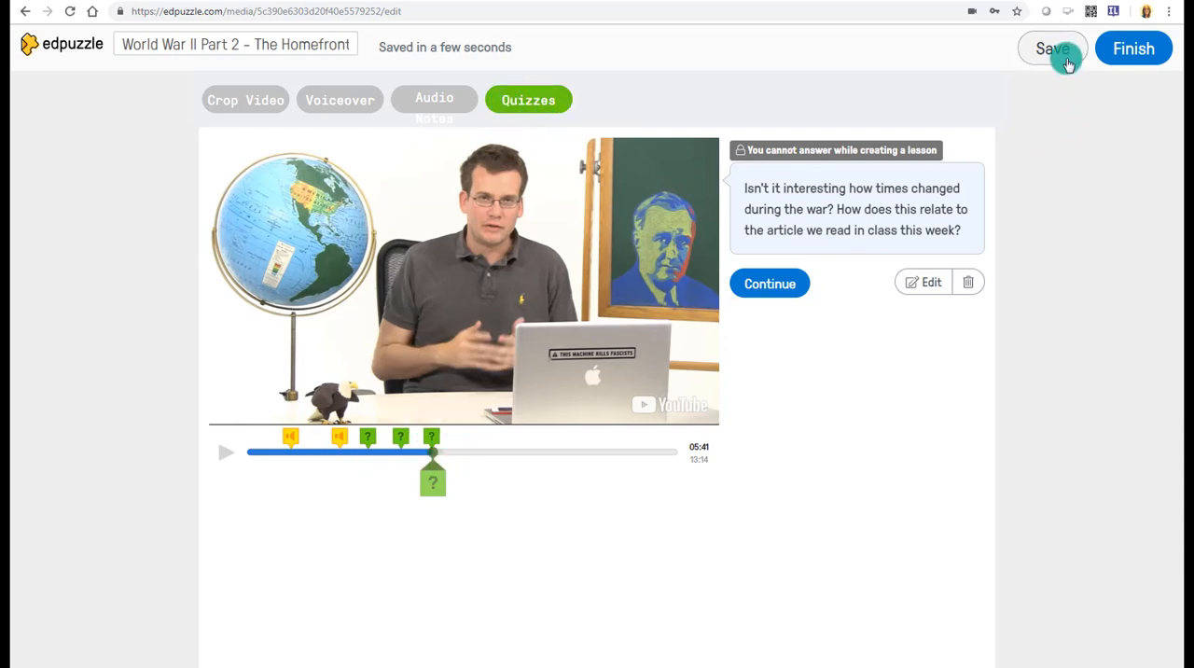
# - Finish the World War II Homefront lesson and postpone assigning it to a class
pyautogui.click(1118, 61)
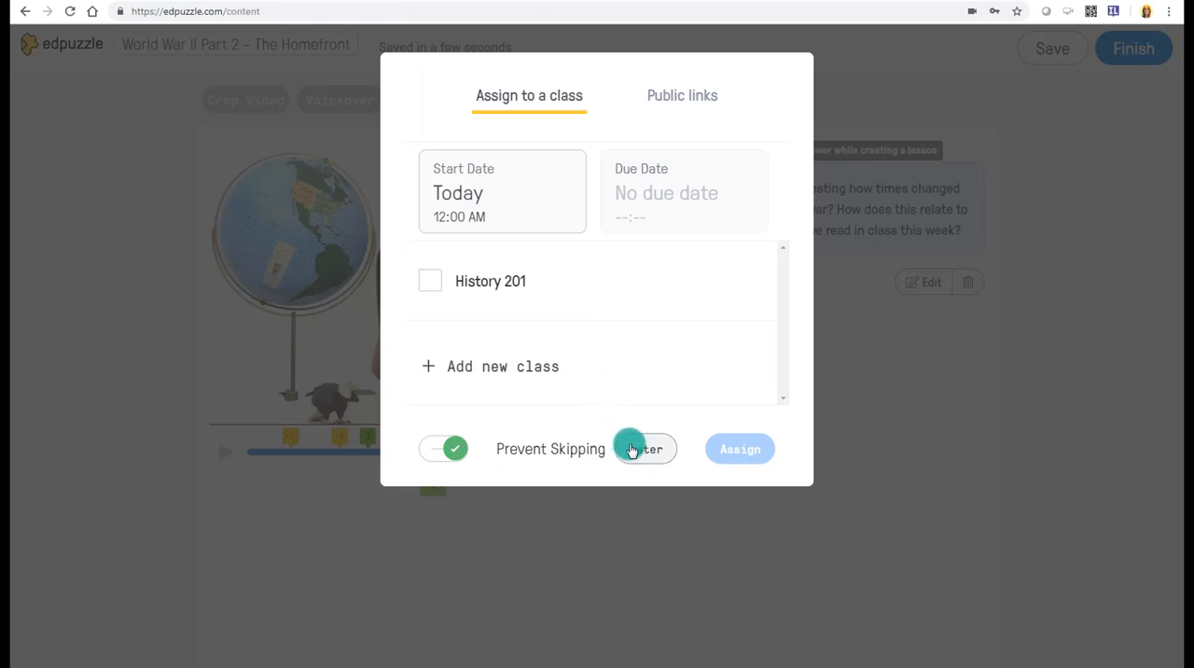
pyautogui.click(632, 450)
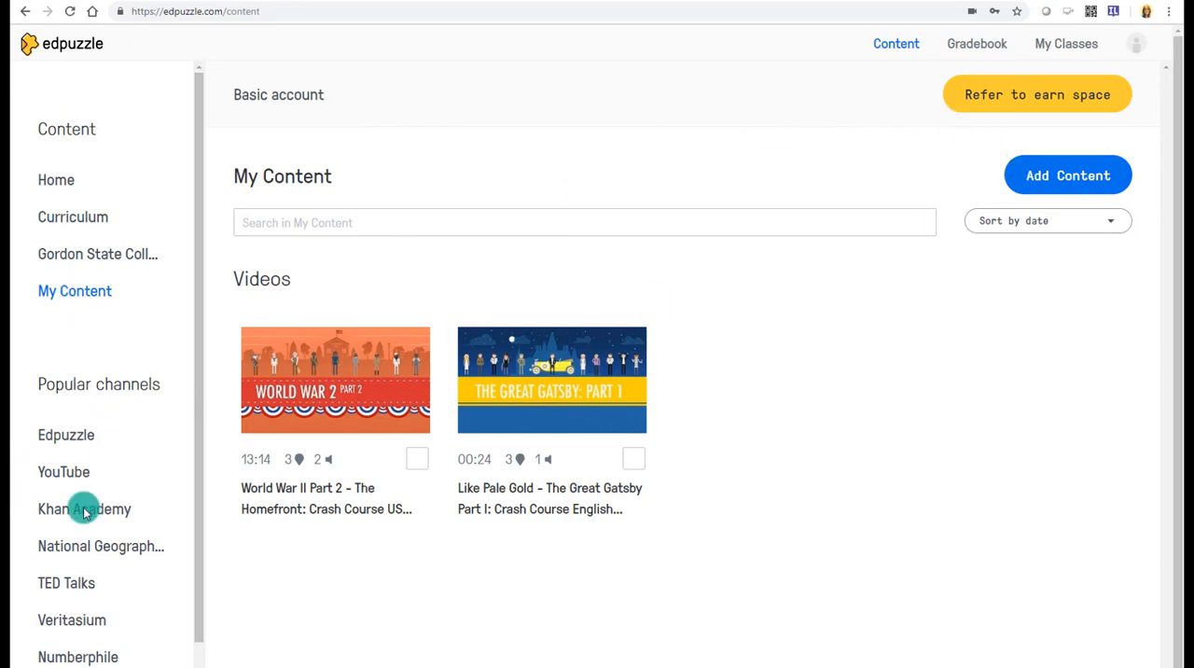
pyautogui.moveTo(373, 441)
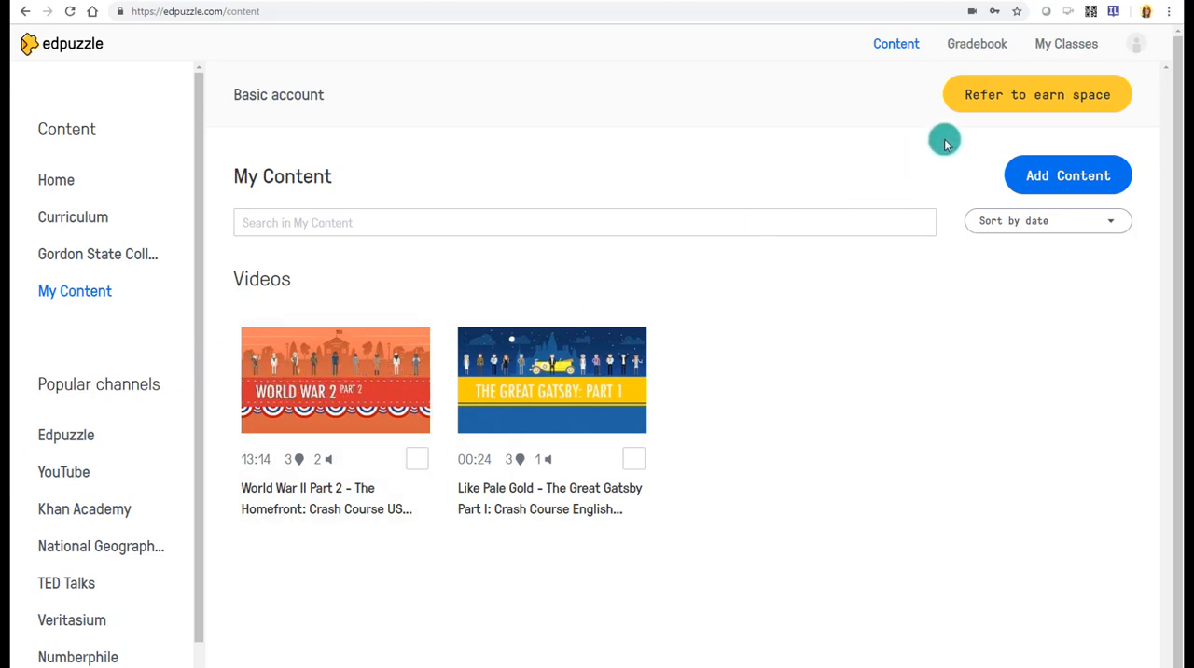
# - Review the available options for adding content to My Content
pyautogui.click(1049, 176)
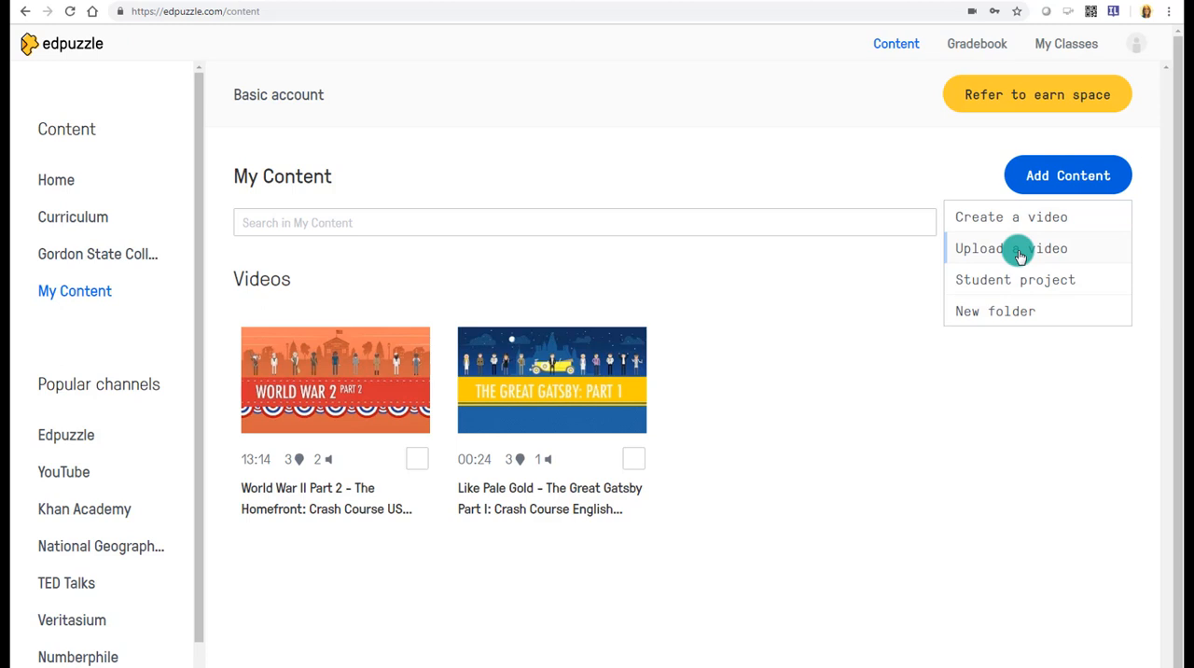
pyautogui.moveTo(392, 378)
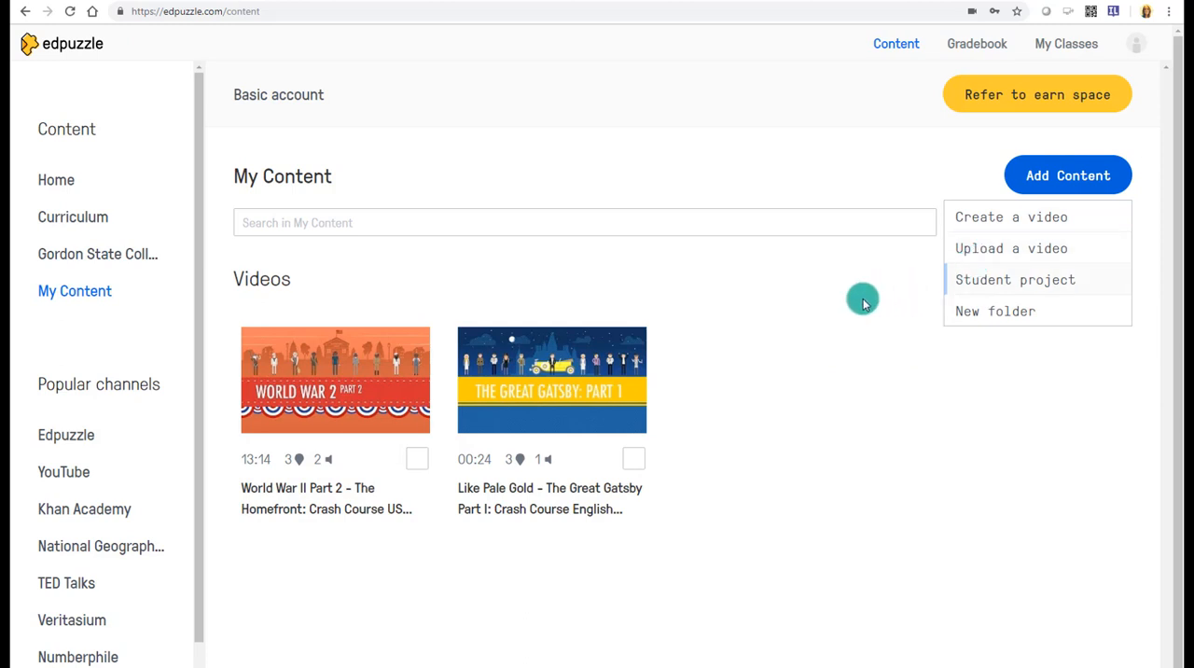
pyautogui.click(740, 290)
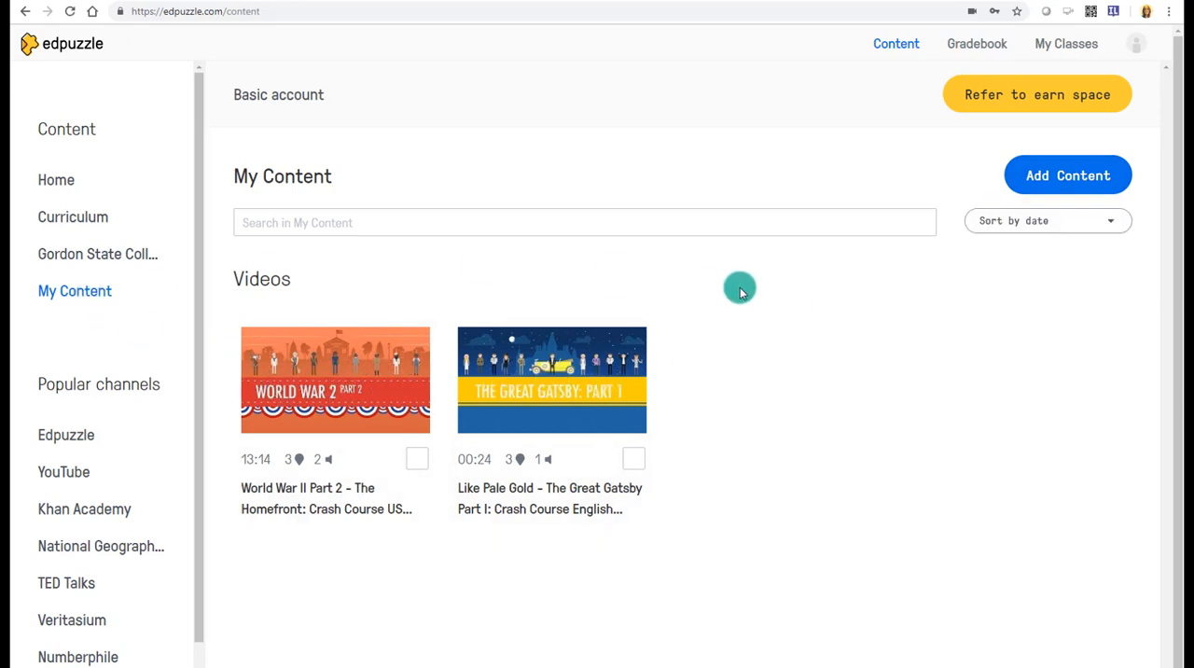
# - Create a new class named "History 101"
pyautogui.click(1062, 45)
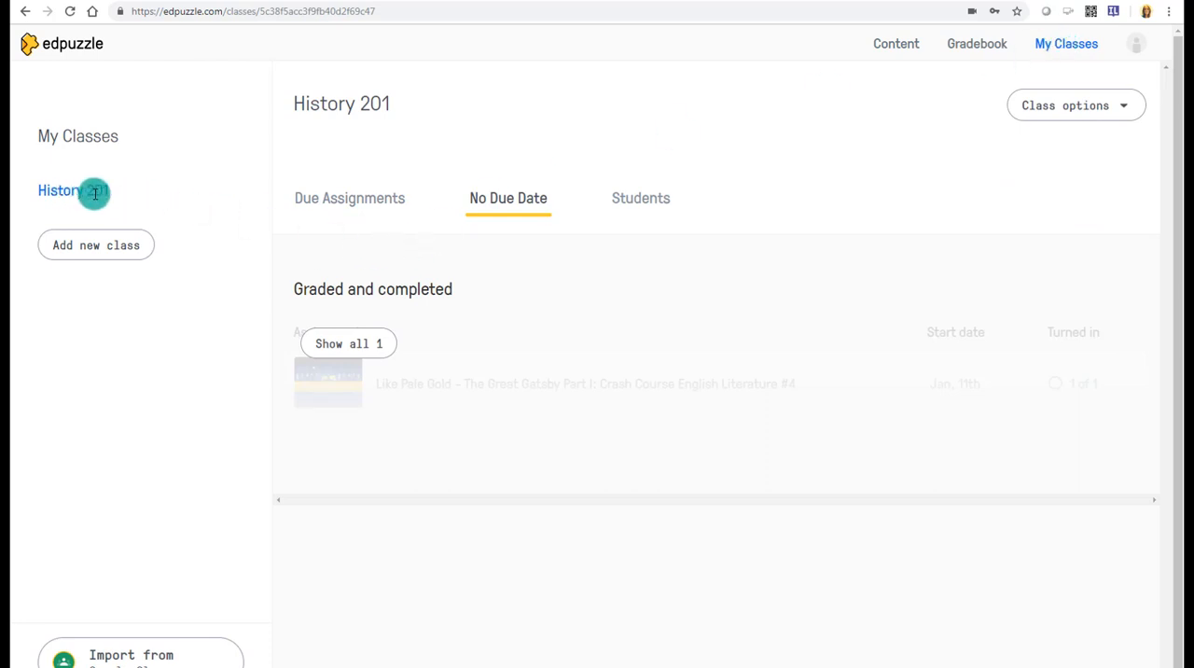
pyautogui.click(101, 248)
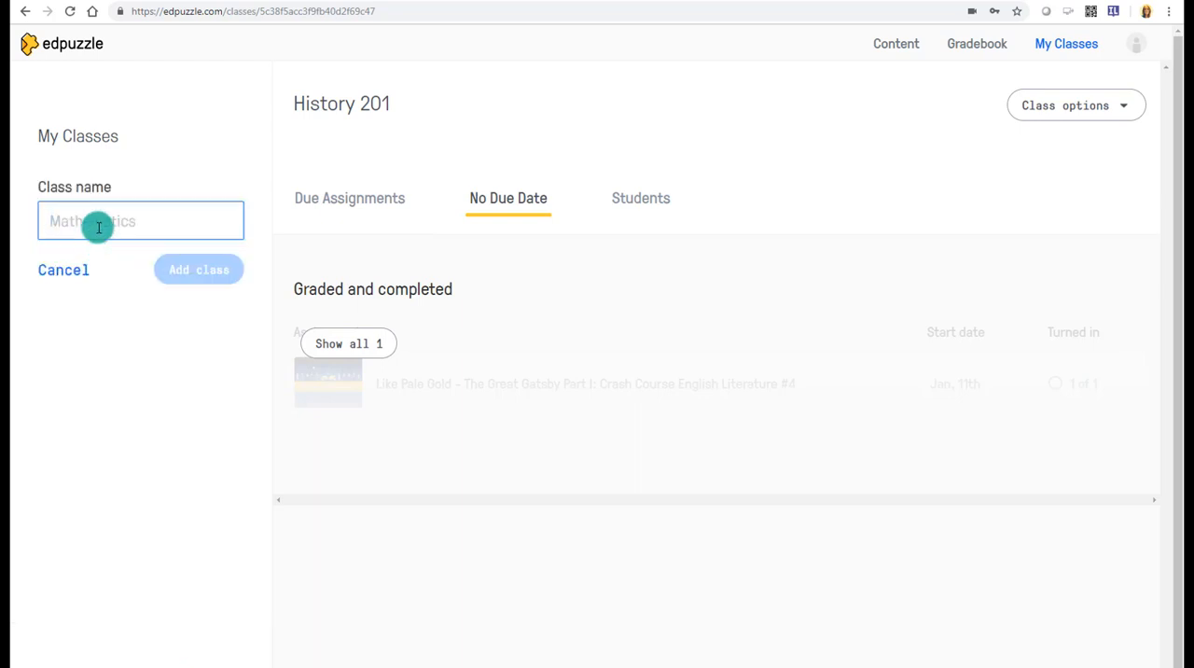
pyautogui.write('Hist')
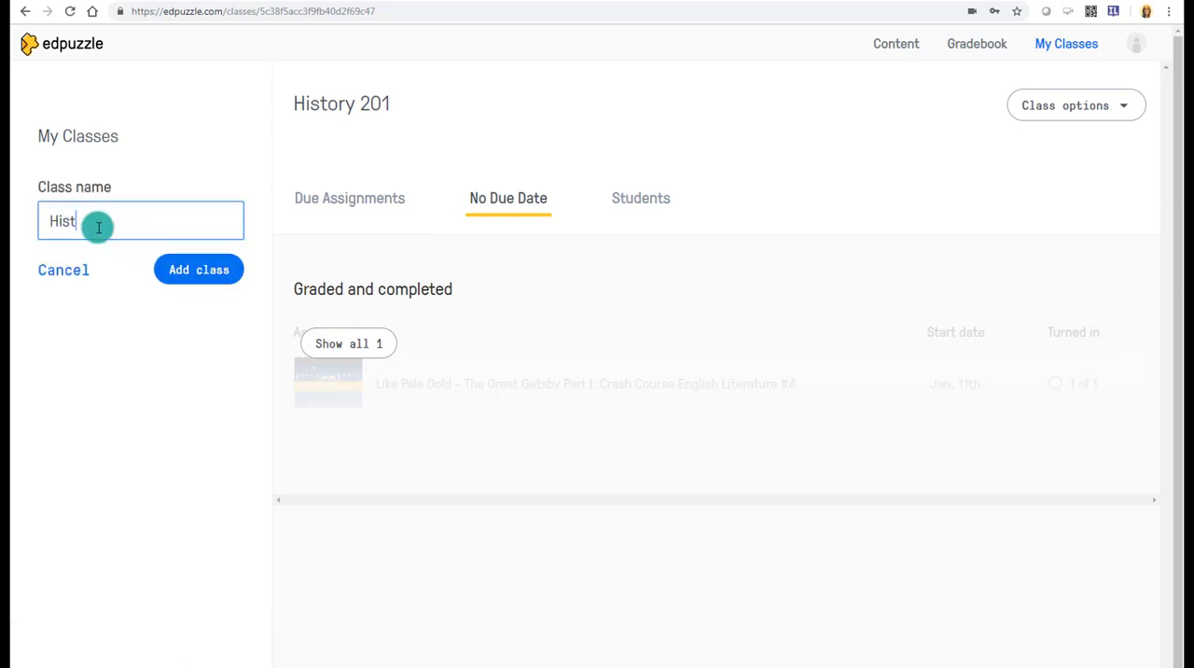
pyautogui.write('ory 101')
pyautogui.click(232, 282)
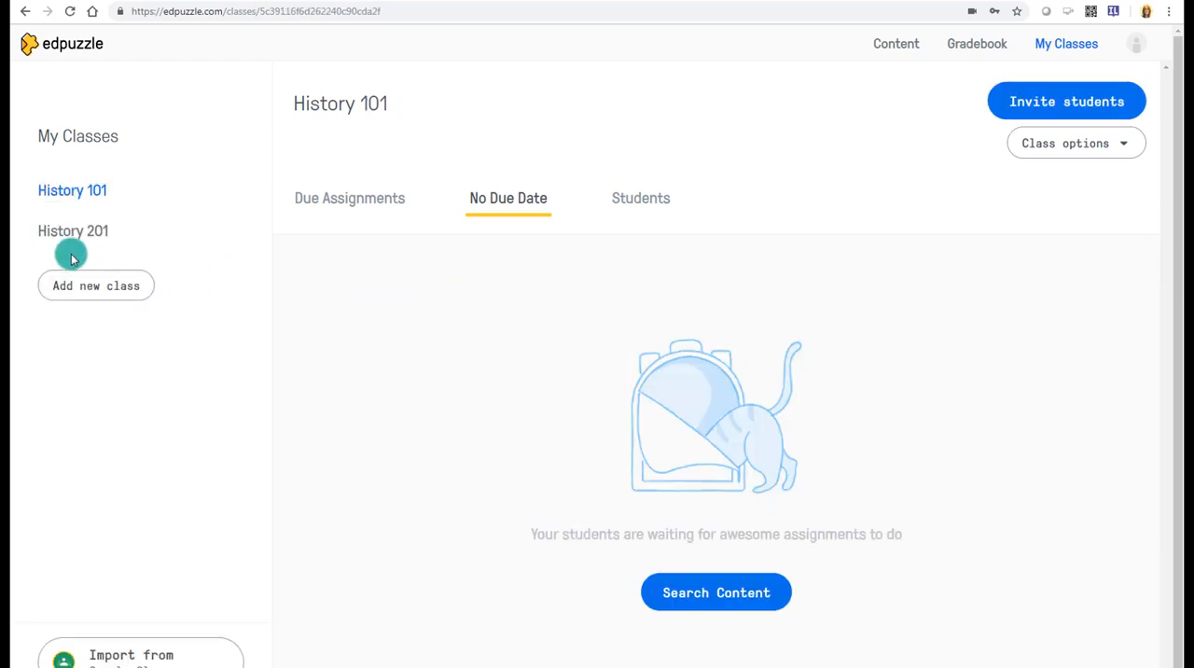
# - Select the World War II Part 2 video in My Content and choose History 101 as the class to assign it to
pyautogui.click(694, 602)
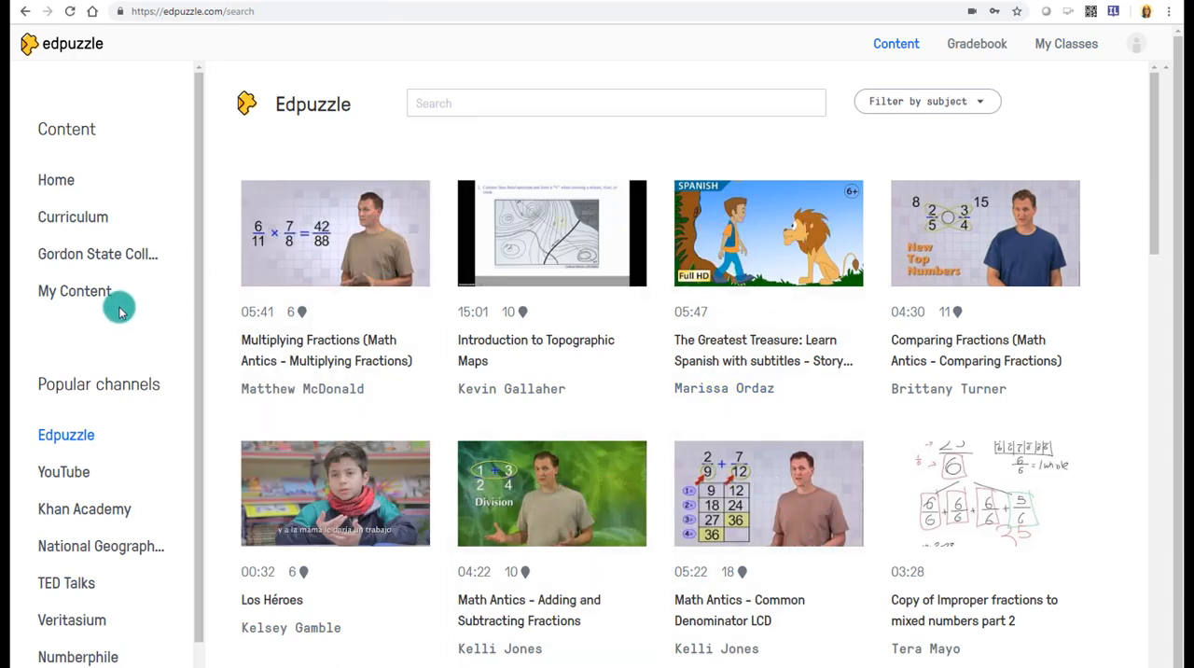
pyautogui.click(75, 291)
pyautogui.moveTo(280, 392)
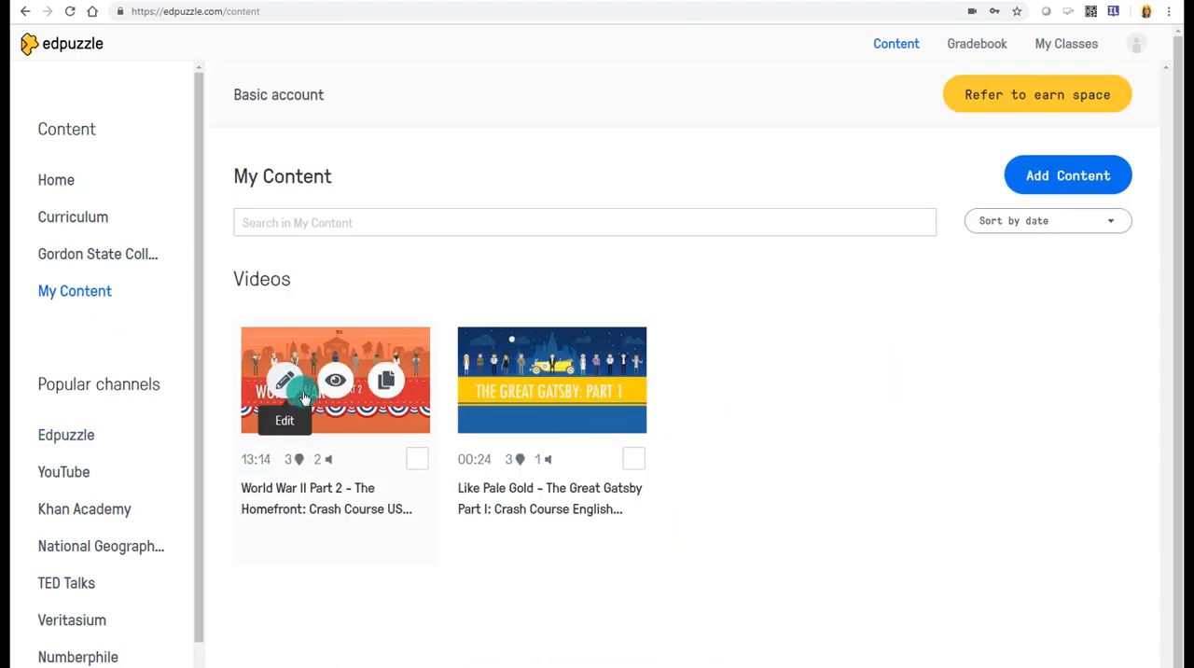
pyautogui.click(414, 461)
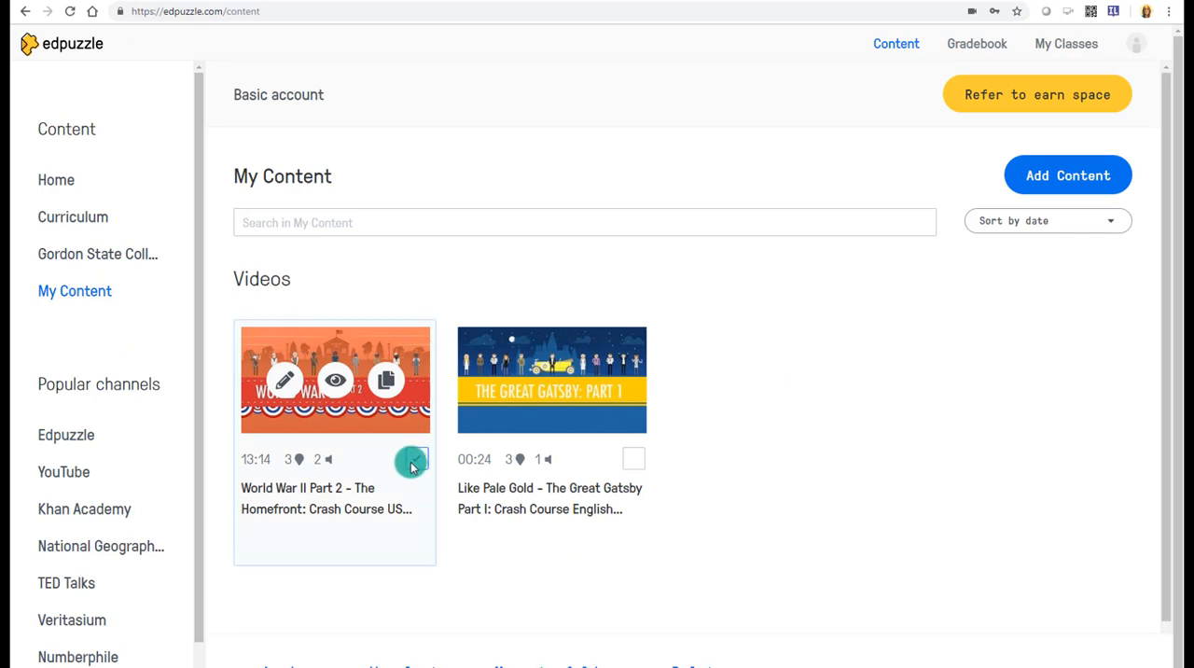
pyautogui.click(303, 650)
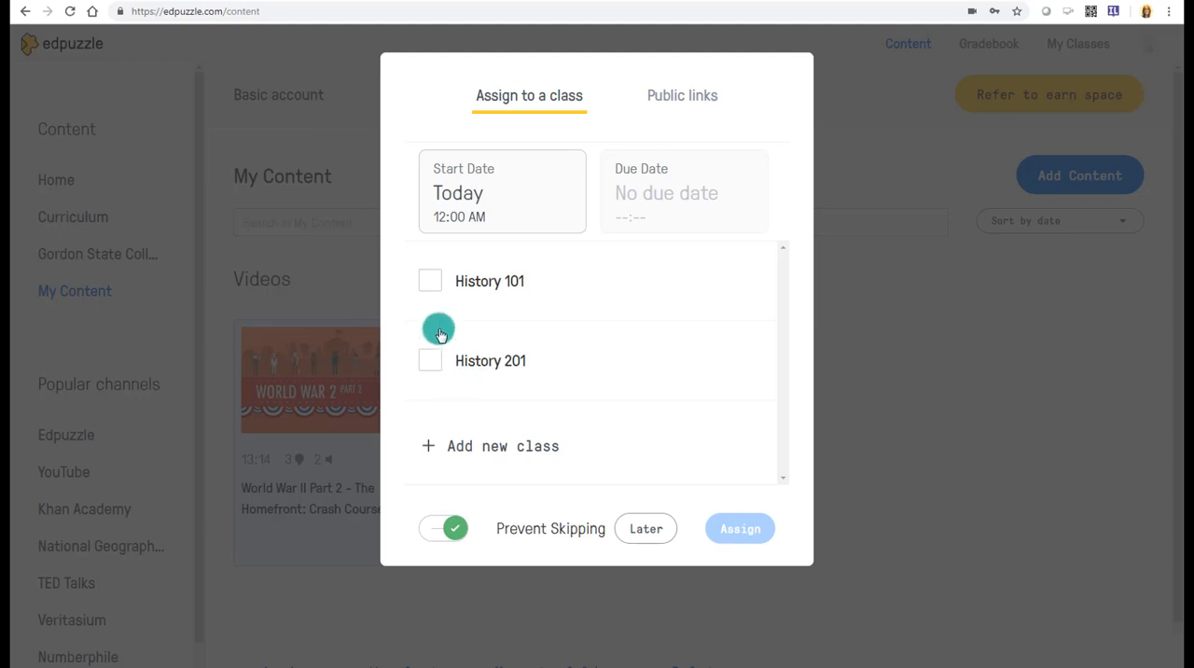
pyautogui.click(431, 285)
# - Set the due date to January 19 at 11:59 PM and assign the video with Prevent Skipping on
pyautogui.click(458, 217)
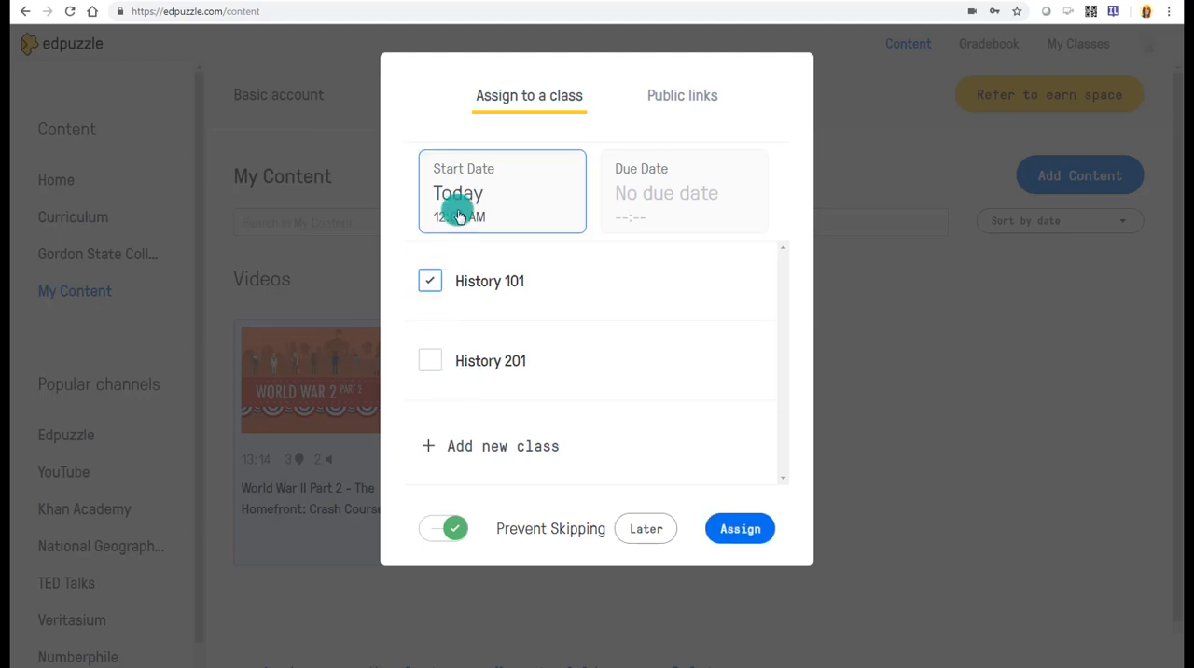
pyautogui.click(618, 198)
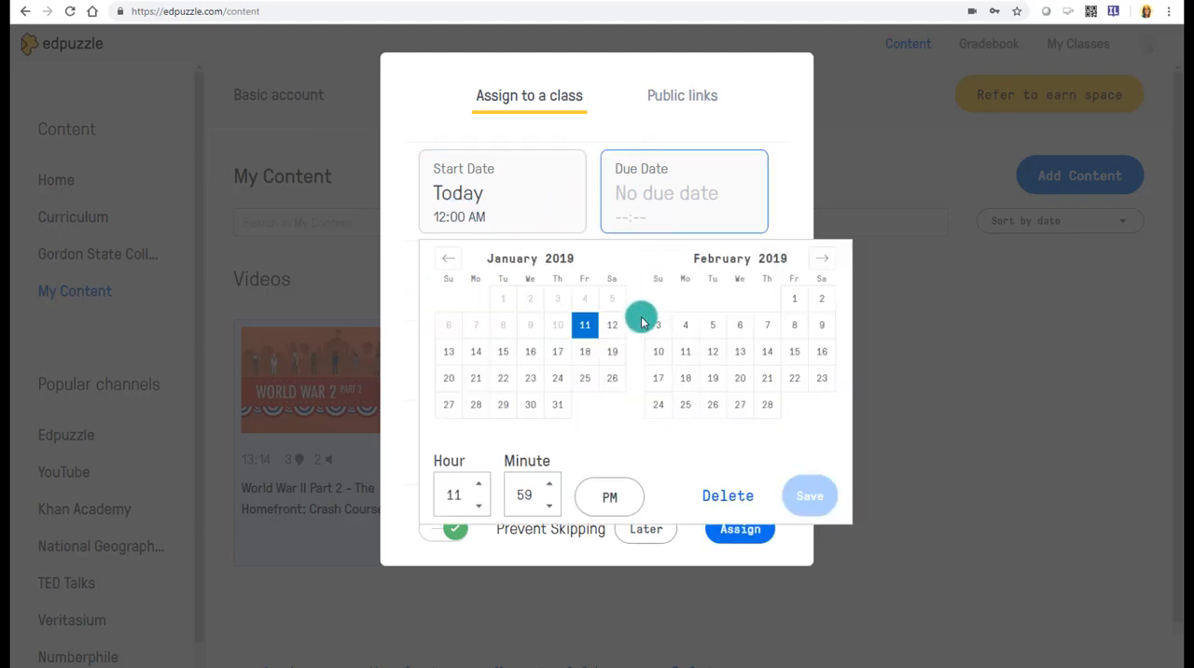
pyautogui.click(613, 352)
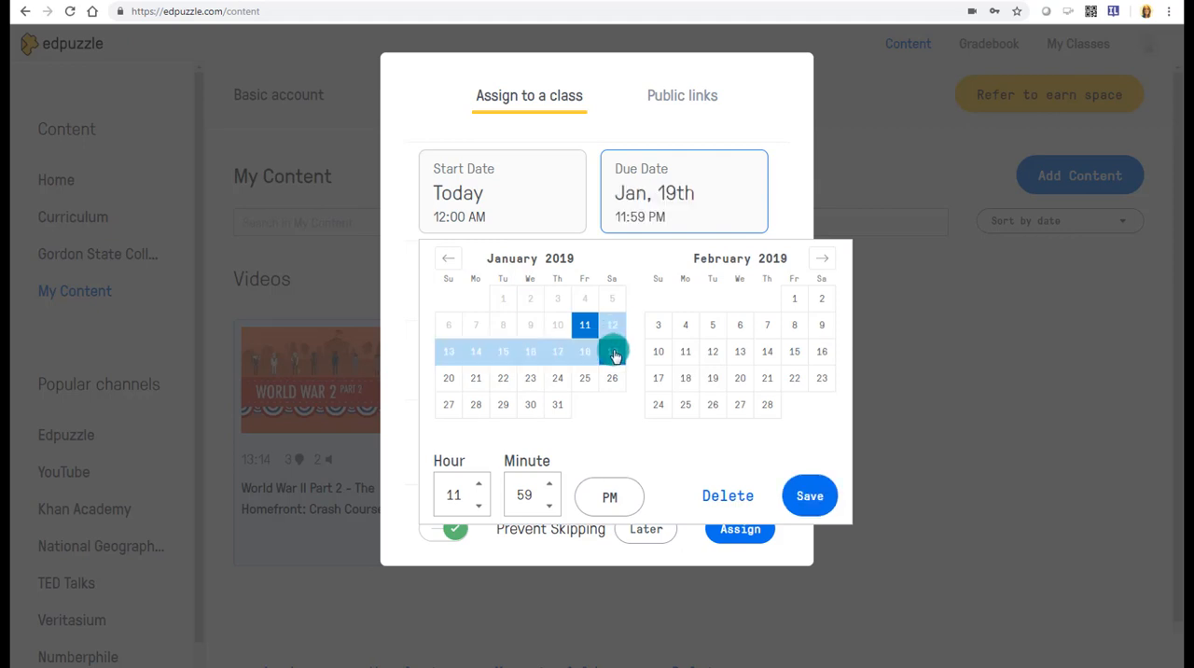
pyautogui.click(811, 497)
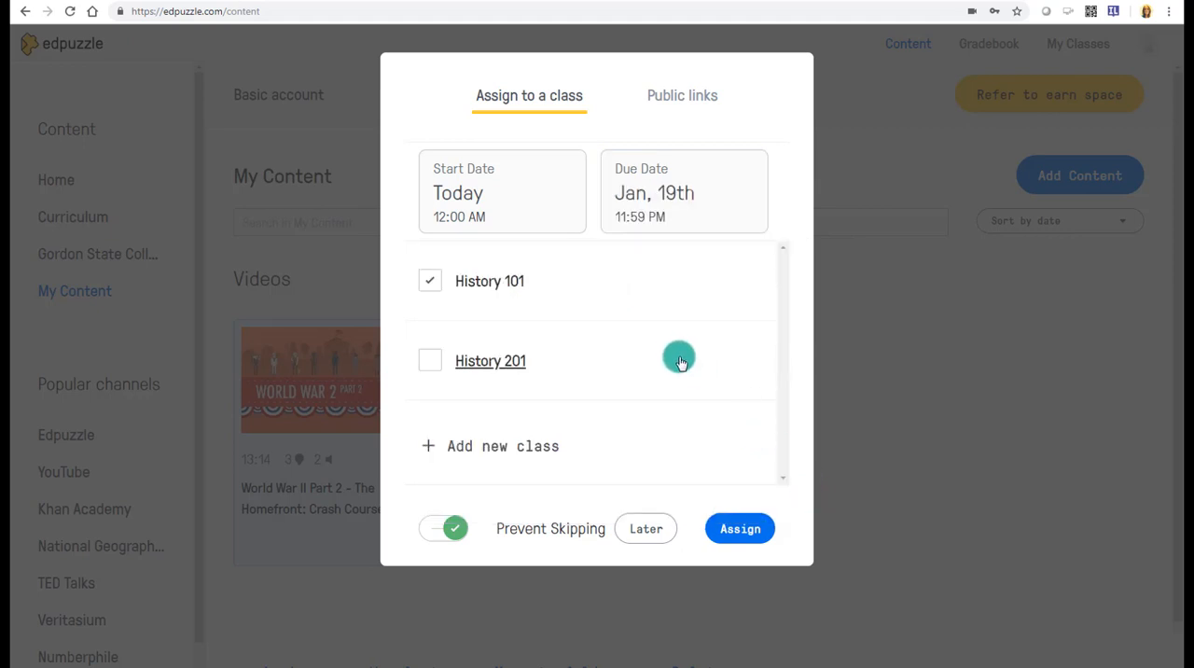
pyautogui.click(455, 528)
pyautogui.click(458, 527)
pyautogui.click(730, 531)
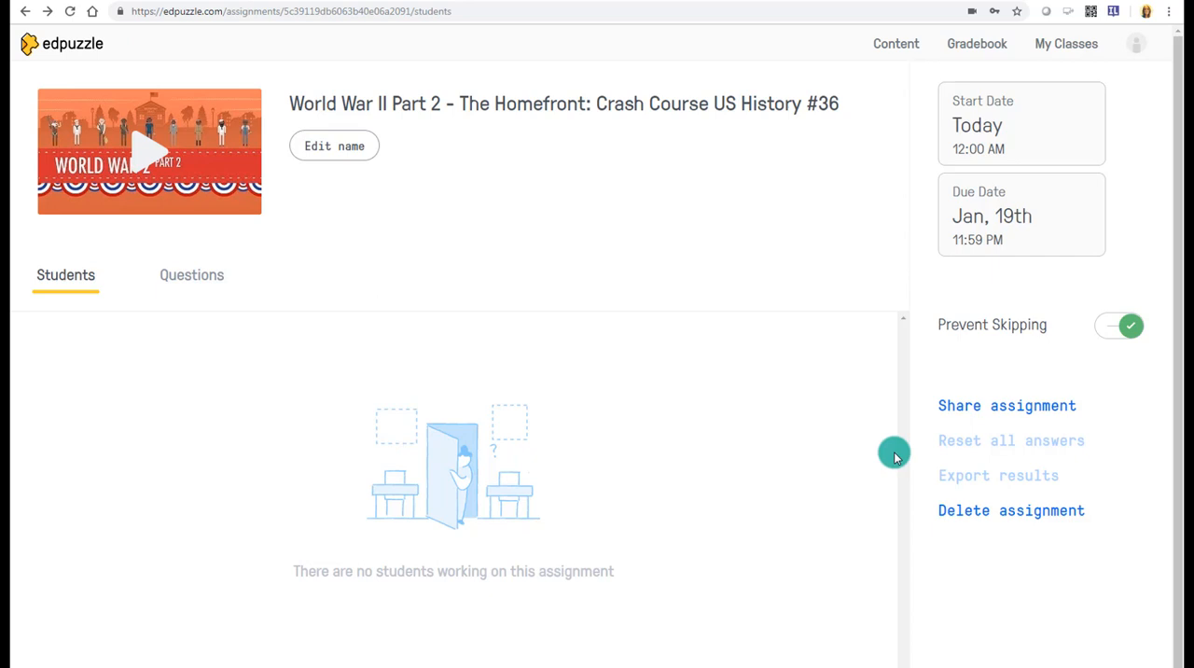
# - Open the student invitation for the History 101 class and select its join link
pyautogui.click(1041, 44)
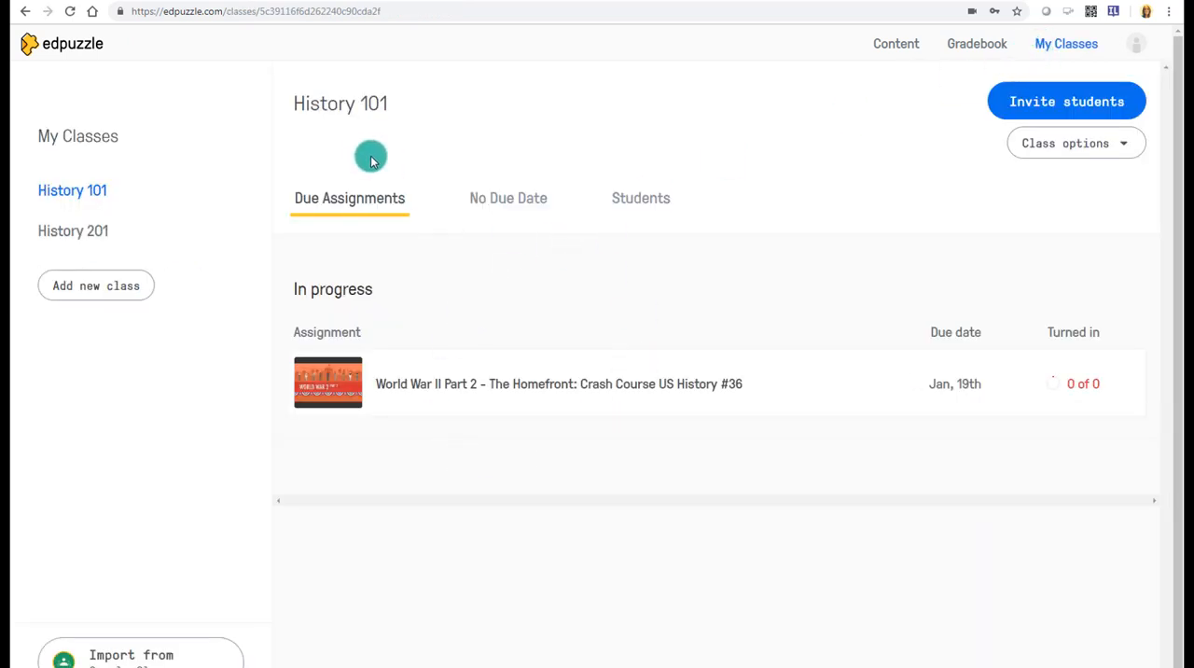
pyautogui.moveTo(395, 103); pyautogui.dragTo(290, 102)
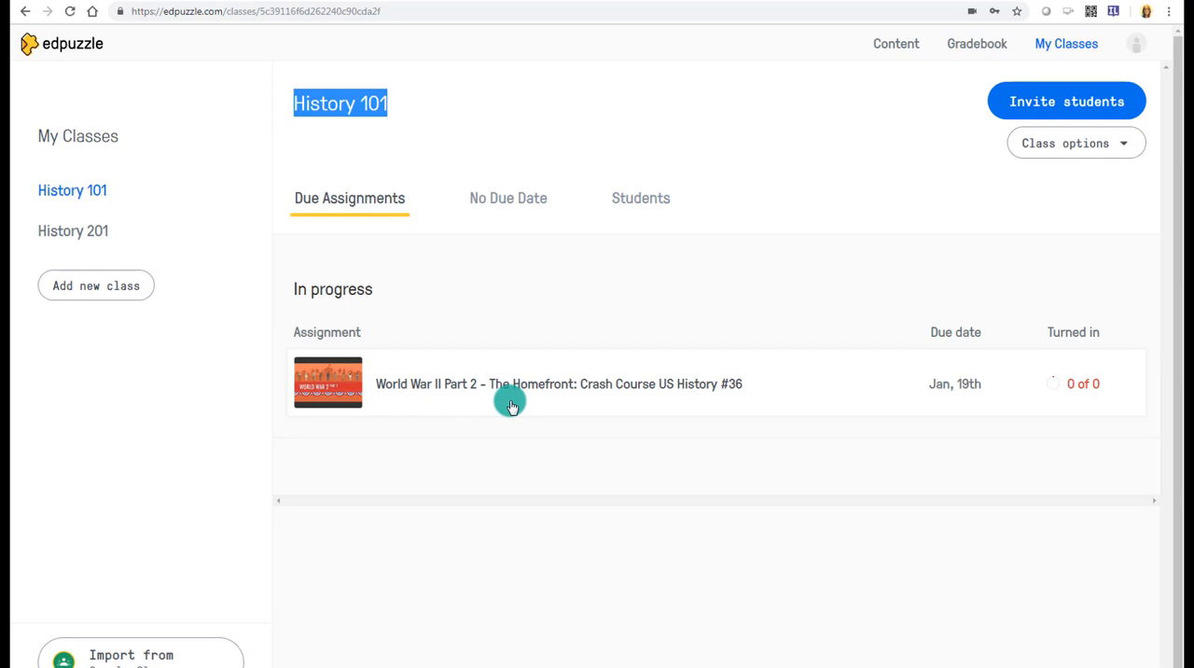
pyautogui.click(1032, 101)
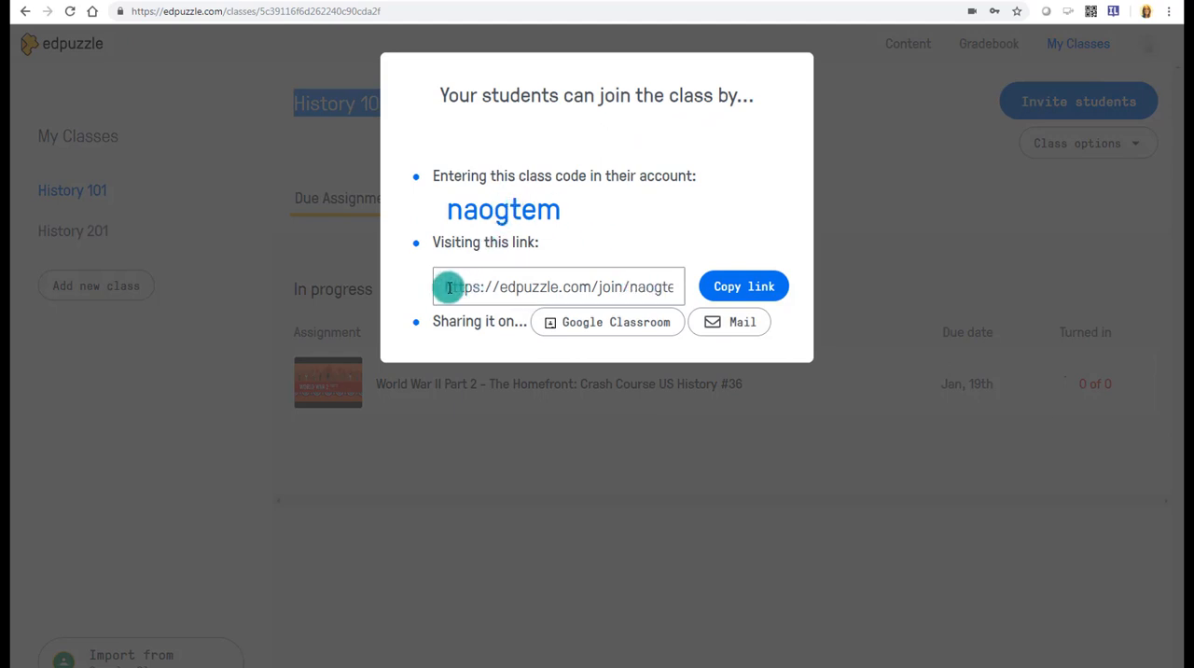
pyautogui.moveTo(446, 286); pyautogui.dragTo(708, 291)
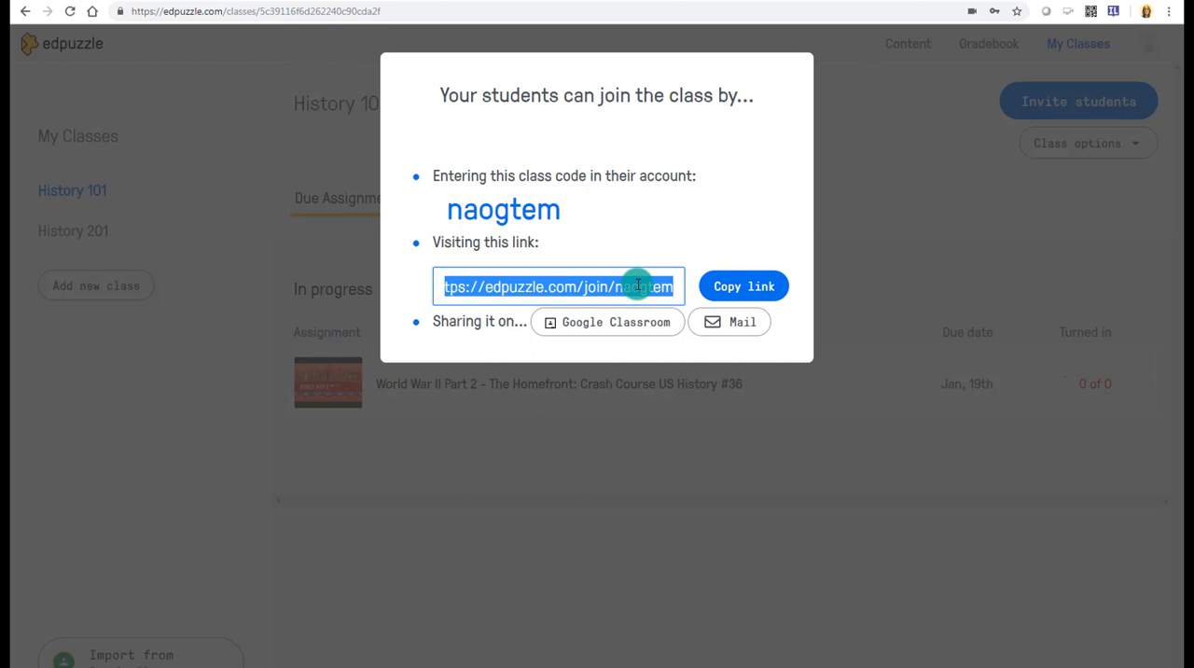
# - Share the class invitation to Google Classroom, starting a new assignment draft for the Sample Section 1 class
pyautogui.click(580, 324)
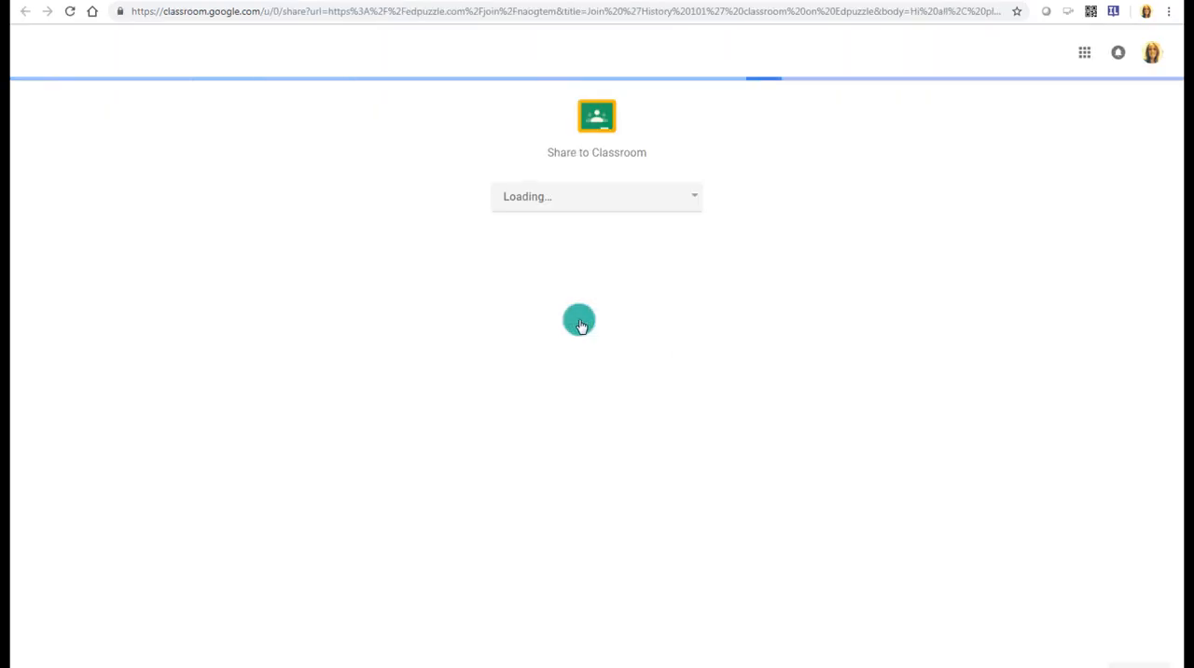
pyautogui.click(568, 199)
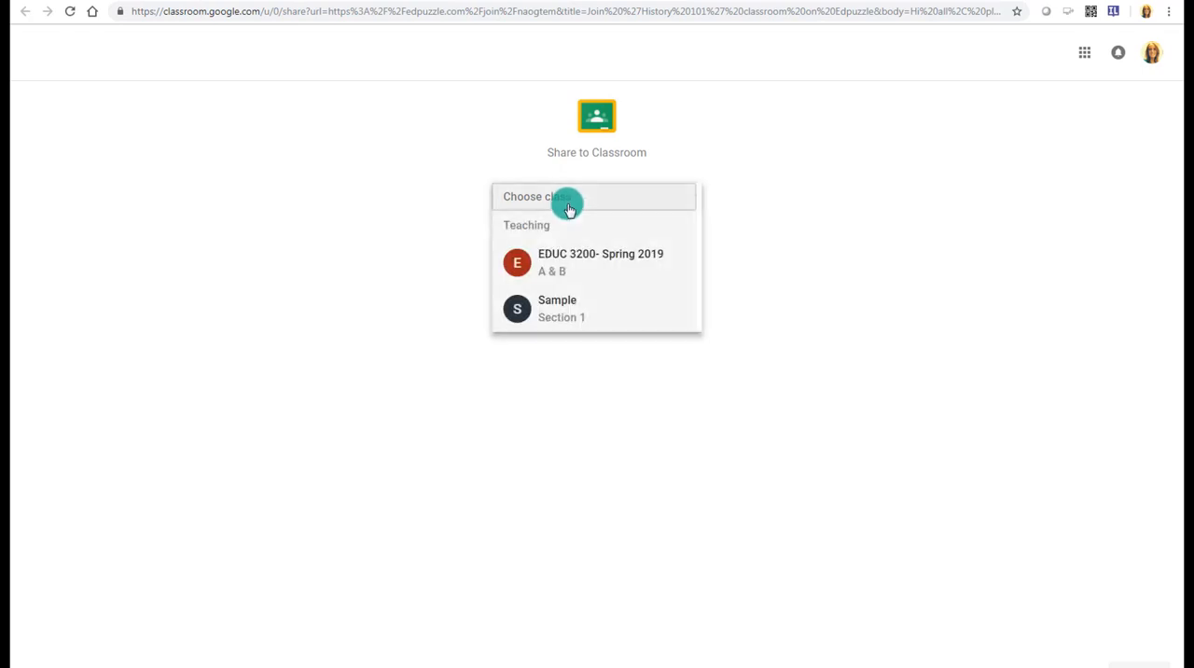
pyautogui.click(565, 299)
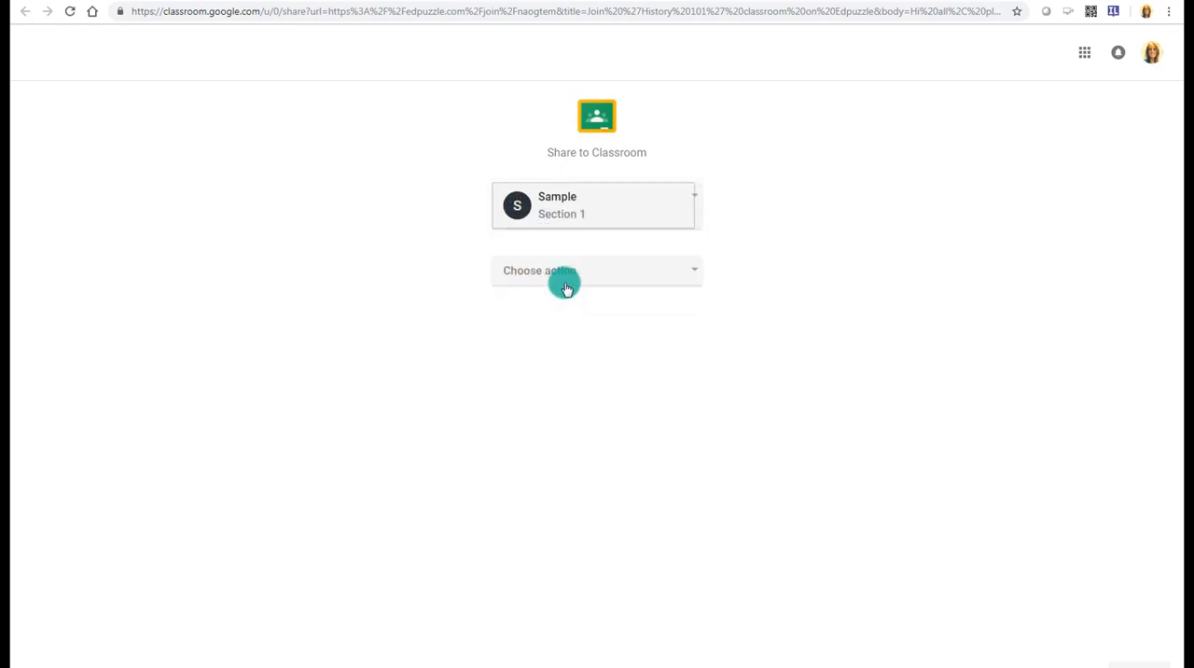
pyautogui.click(561, 270)
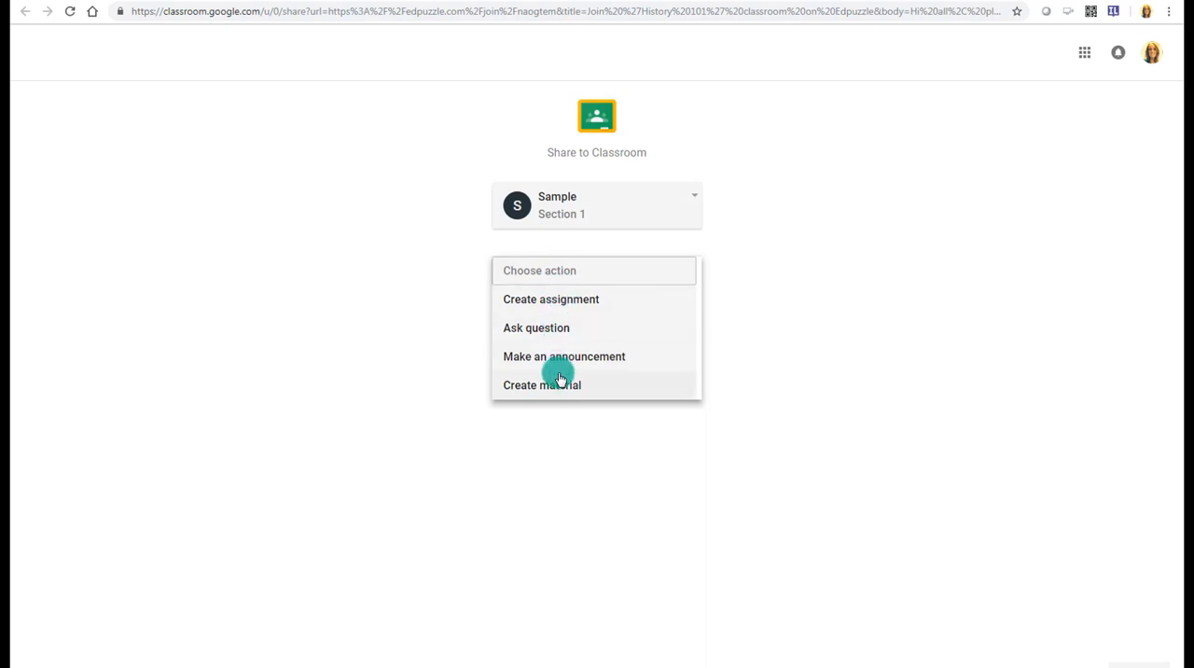
pyautogui.click(569, 302)
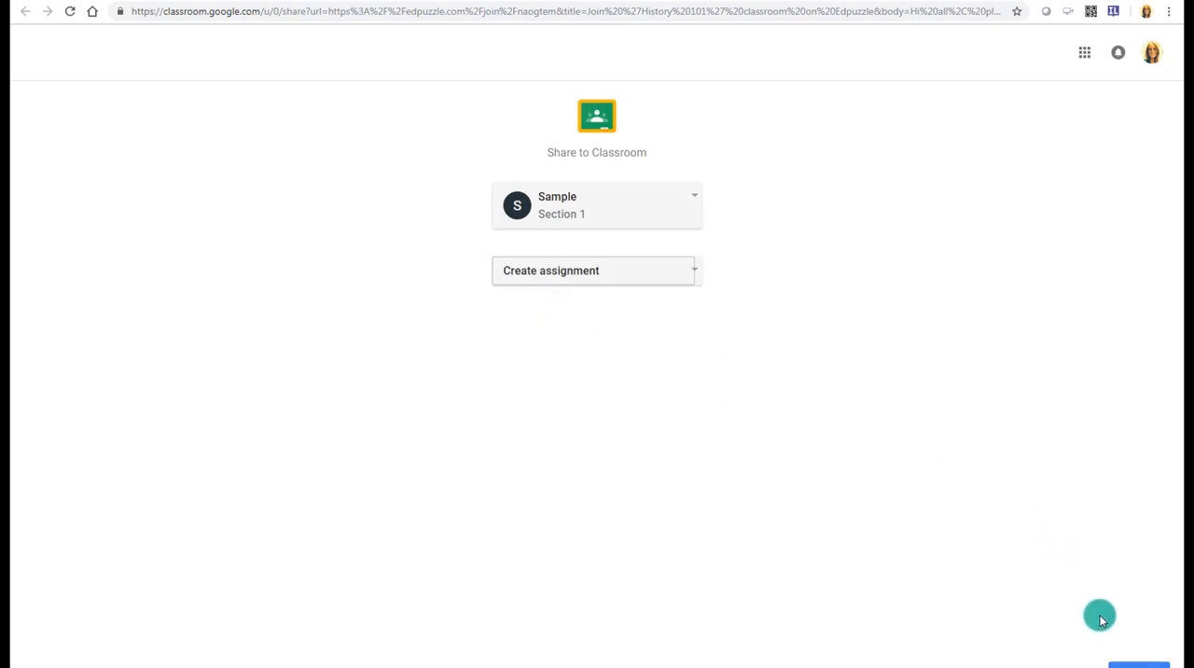
pyautogui.click(1131, 661)
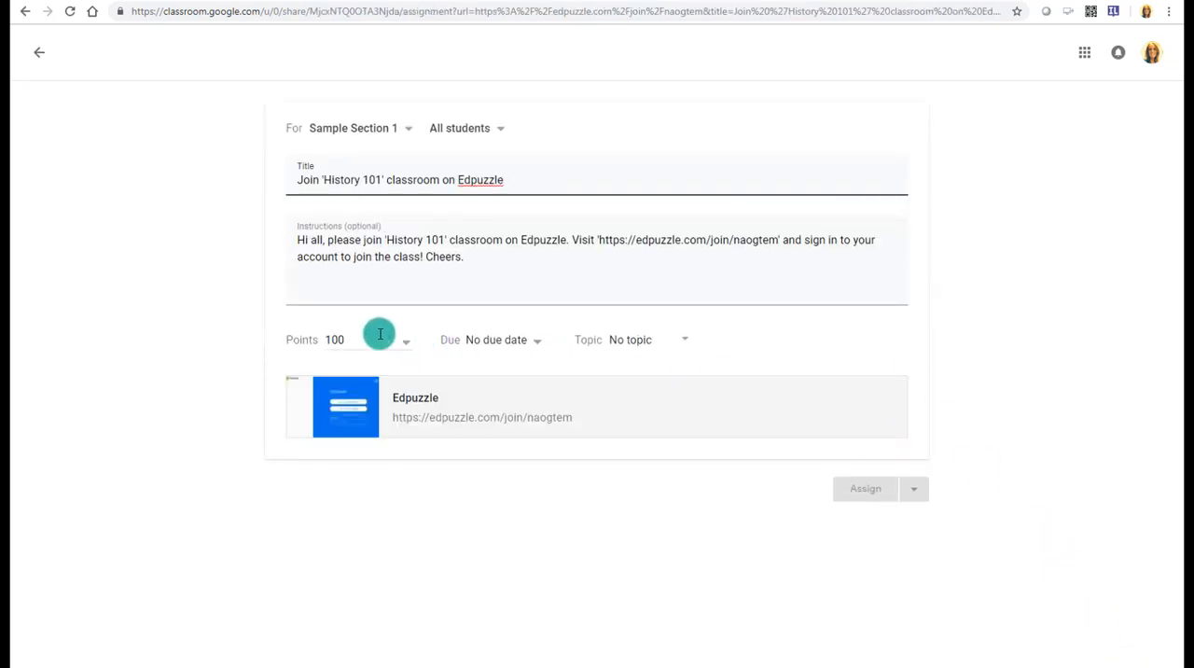
# - Assign the class invitation in Google Classroom and, as a student, use its Edpuzzle link to join History 101
pyautogui.click(853, 487)
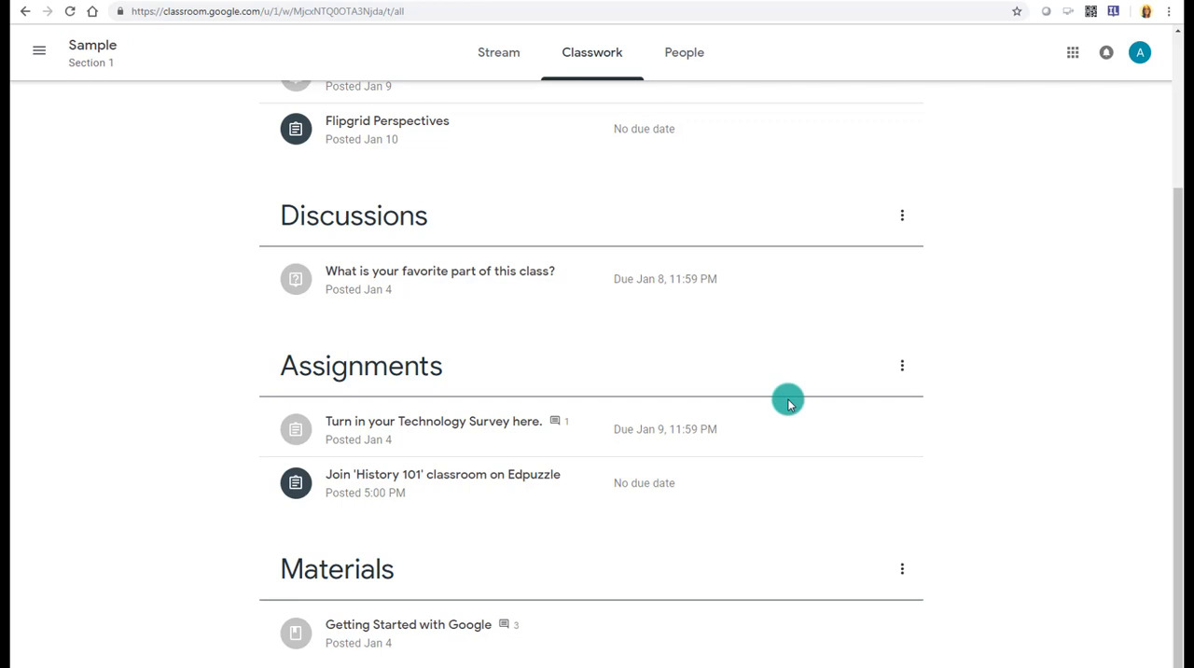
pyautogui.click(477, 475)
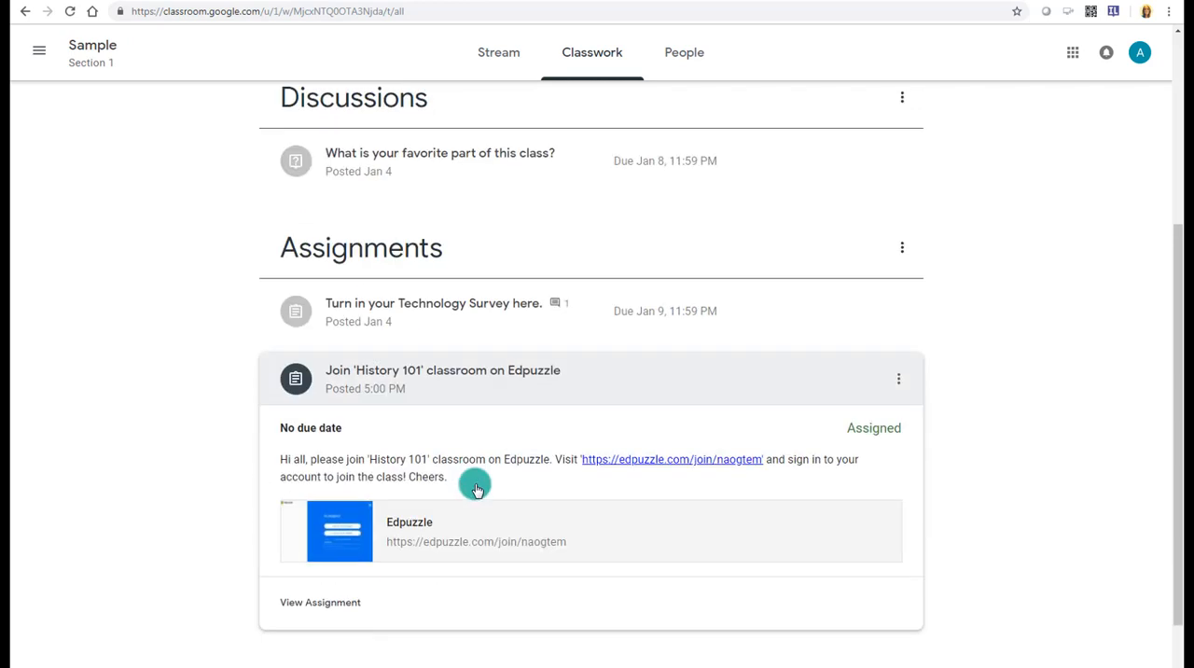
pyautogui.click(598, 502)
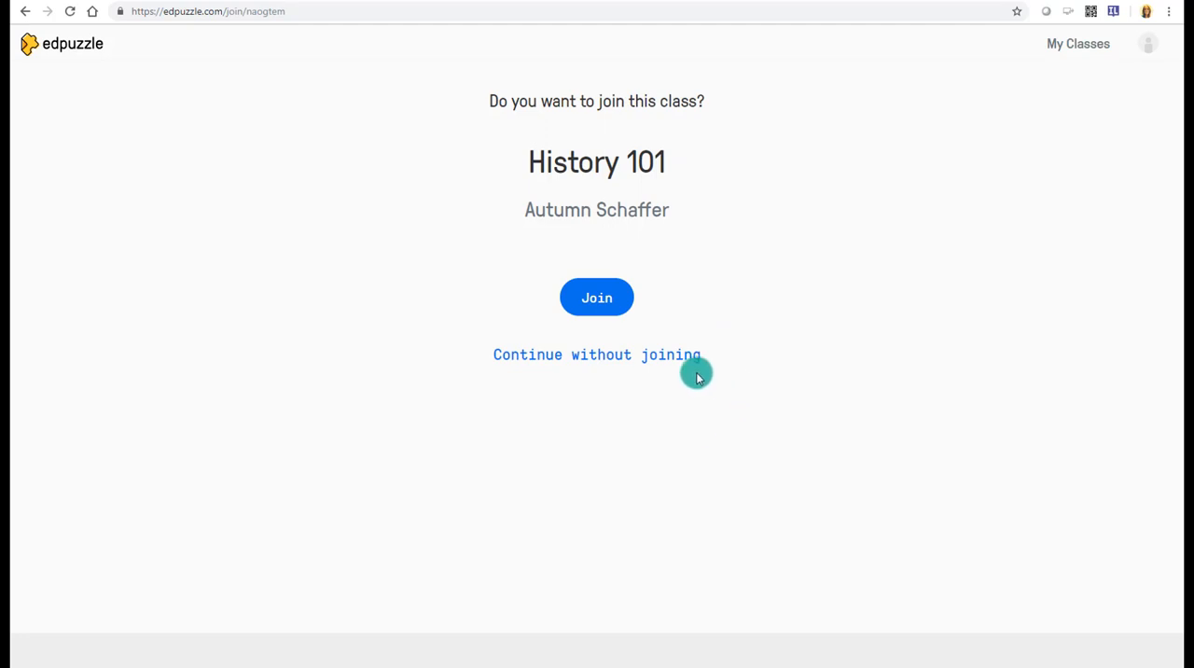
pyautogui.click(615, 314)
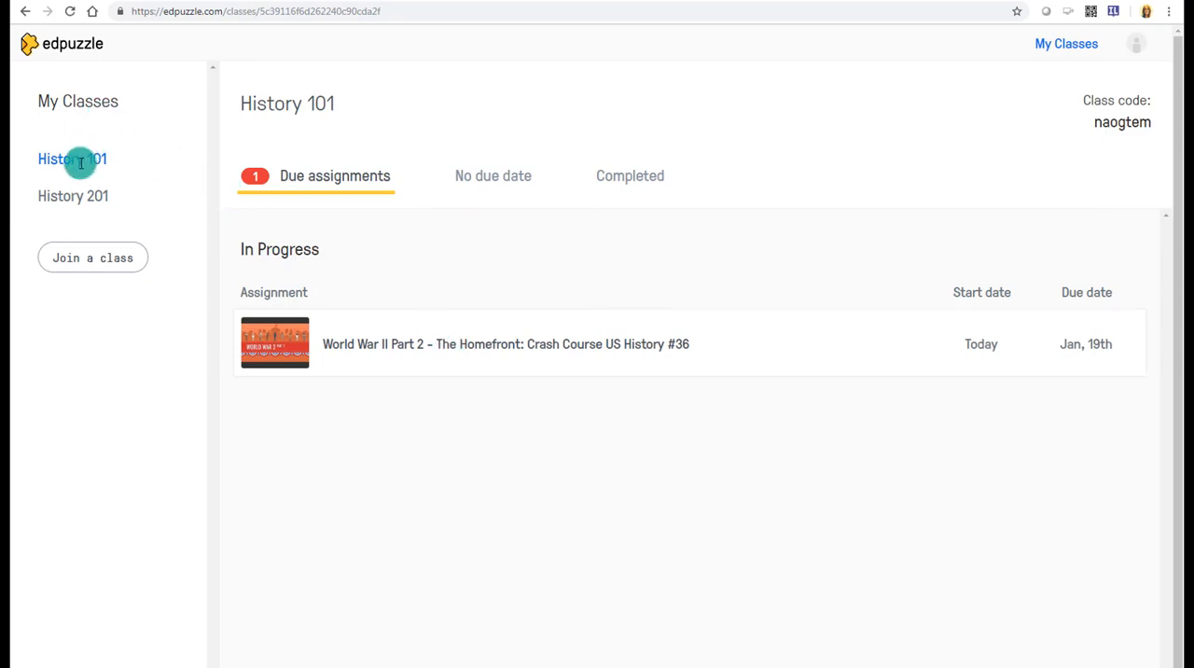
# - Open the World War II Part 2 assignment in the student's History 101 class and start playing the video
pyautogui.moveTo(46, 160); pyautogui.dragTo(124, 165)
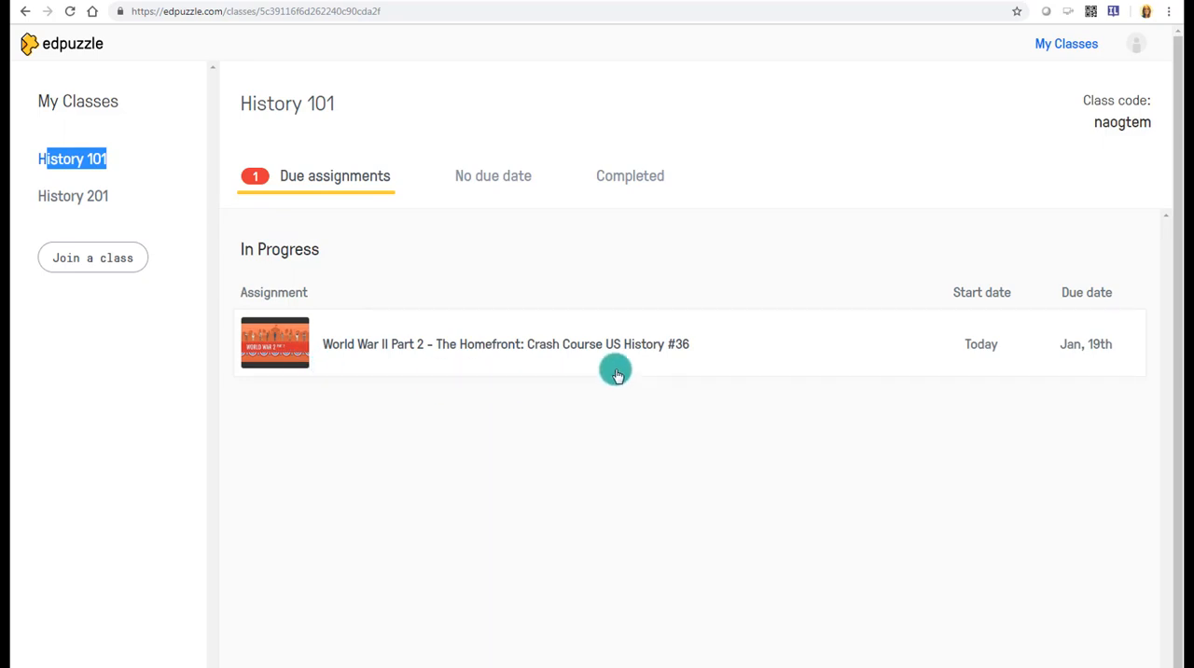
pyautogui.click(570, 347)
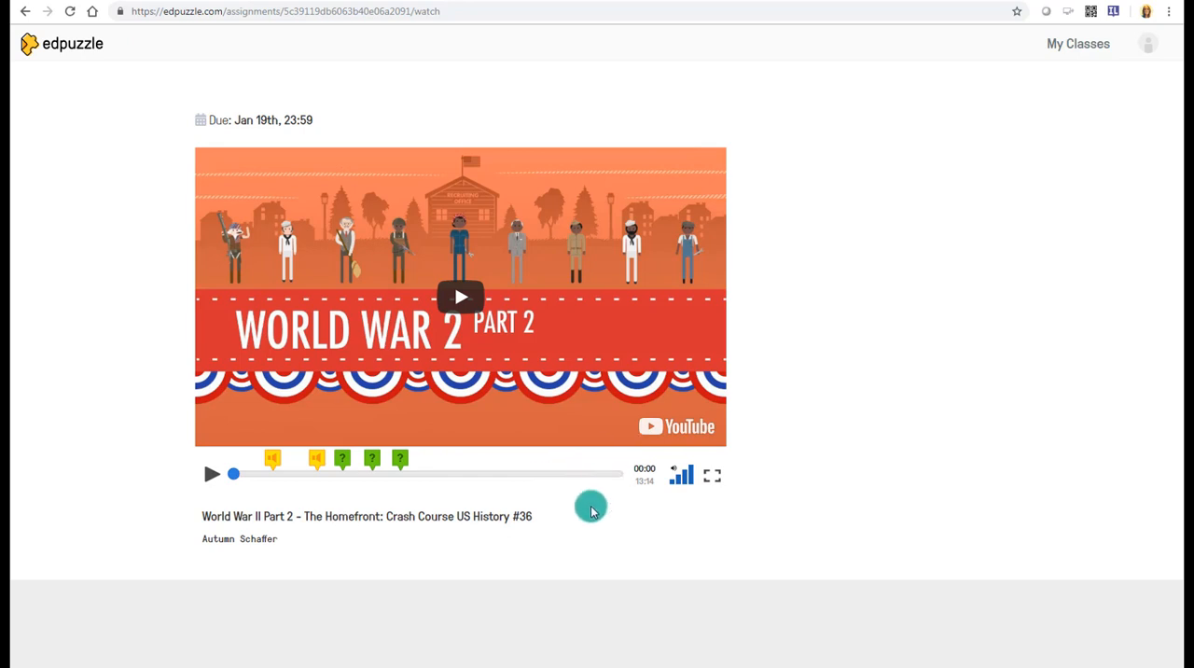
pyautogui.click(206, 477)
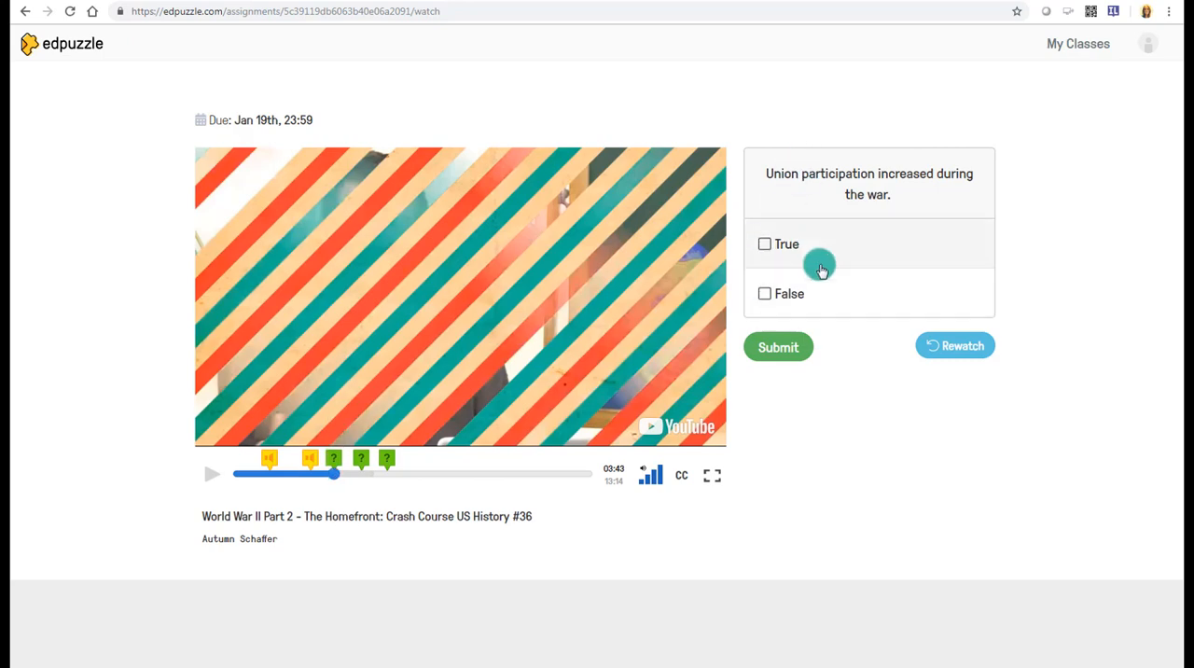
# - Submit True as the answer to the union participation question, review the feedback and continue the video
pyautogui.click(783, 244)
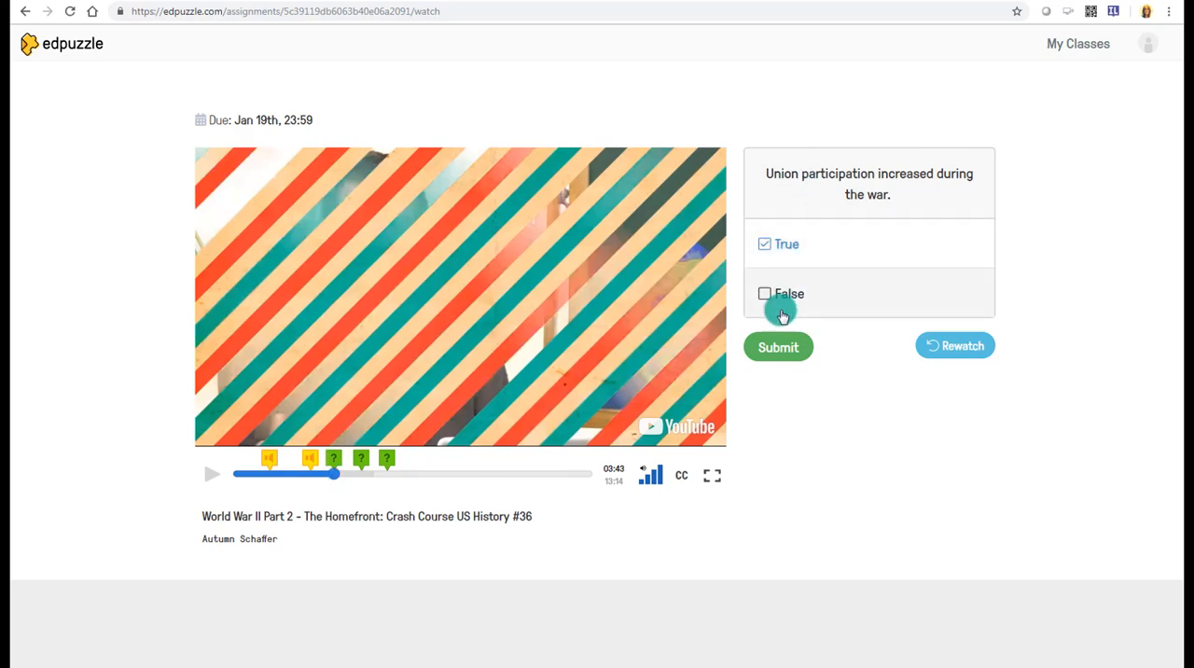
pyautogui.click(782, 347)
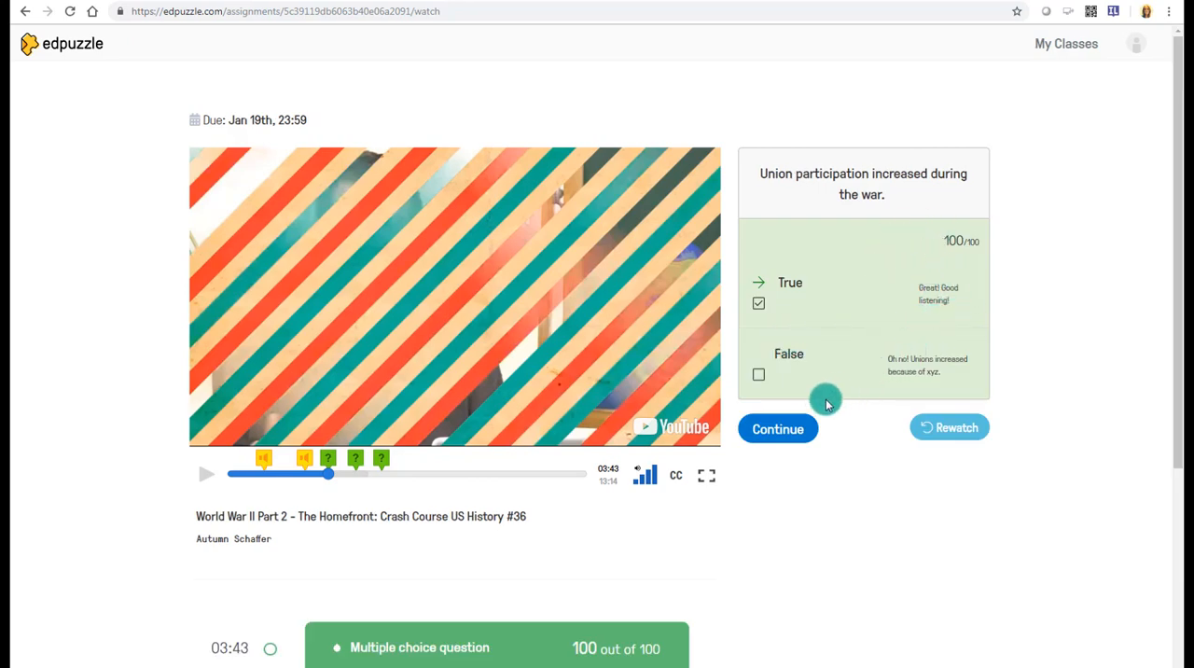
pyautogui.scroll(-1, 775, 426)
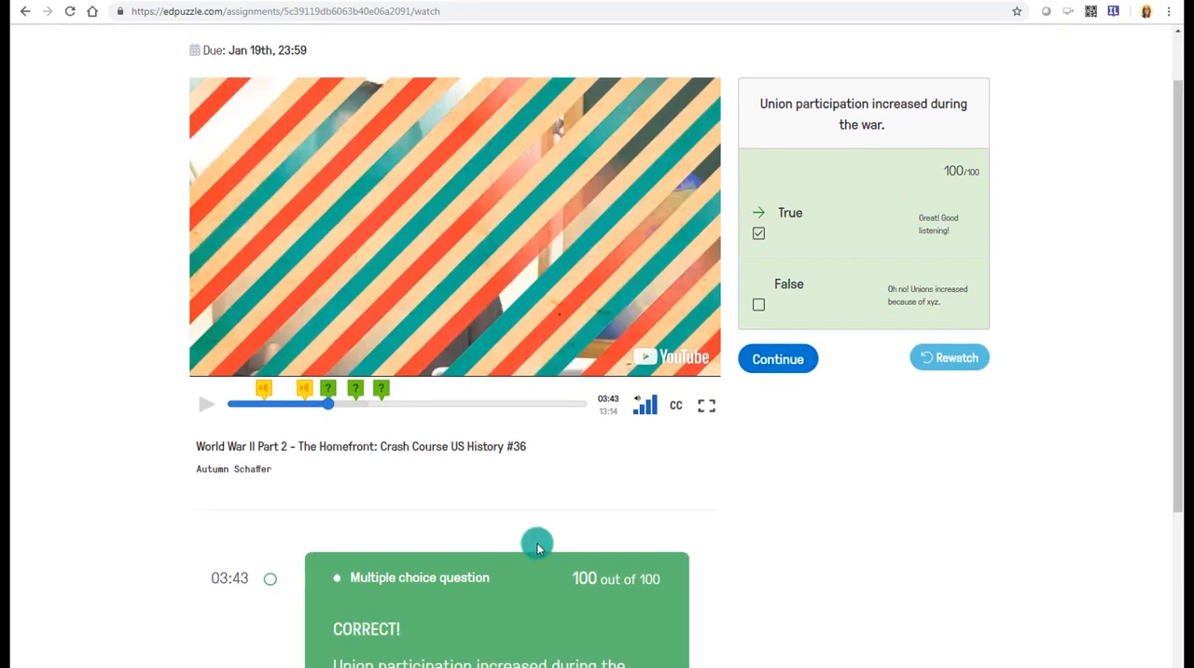
pyautogui.scroll(-4, 506, 499)
pyautogui.scroll(-1, 613, 515)
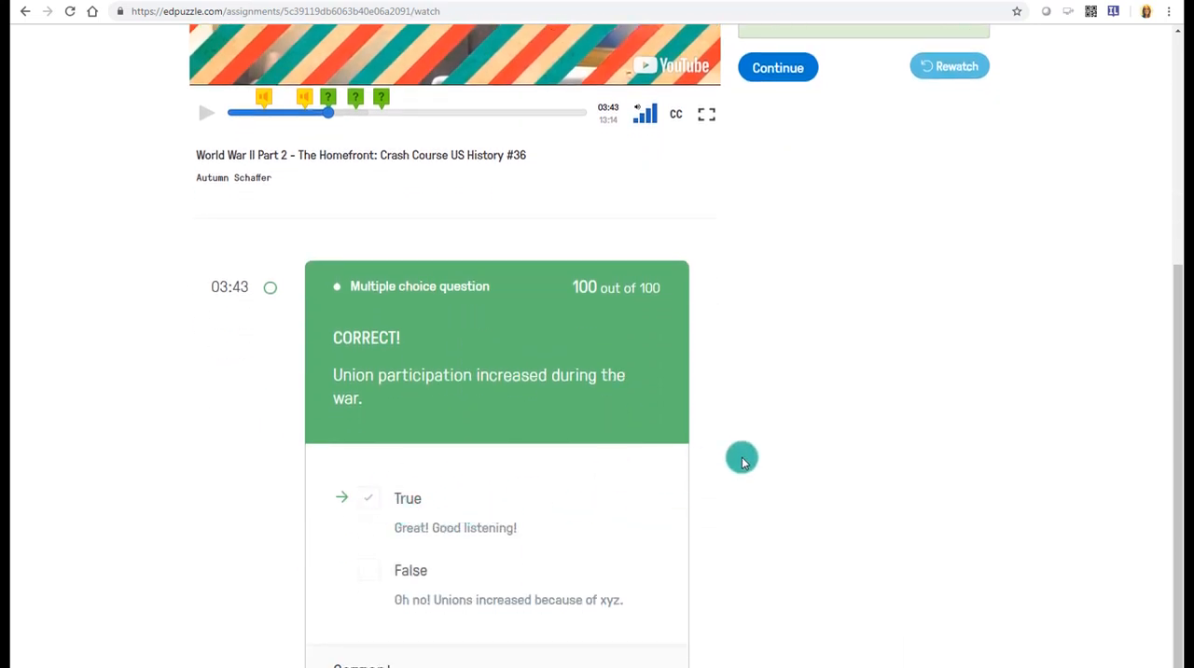
pyautogui.scroll(3, 743, 461)
pyautogui.scroll(1, 743, 461)
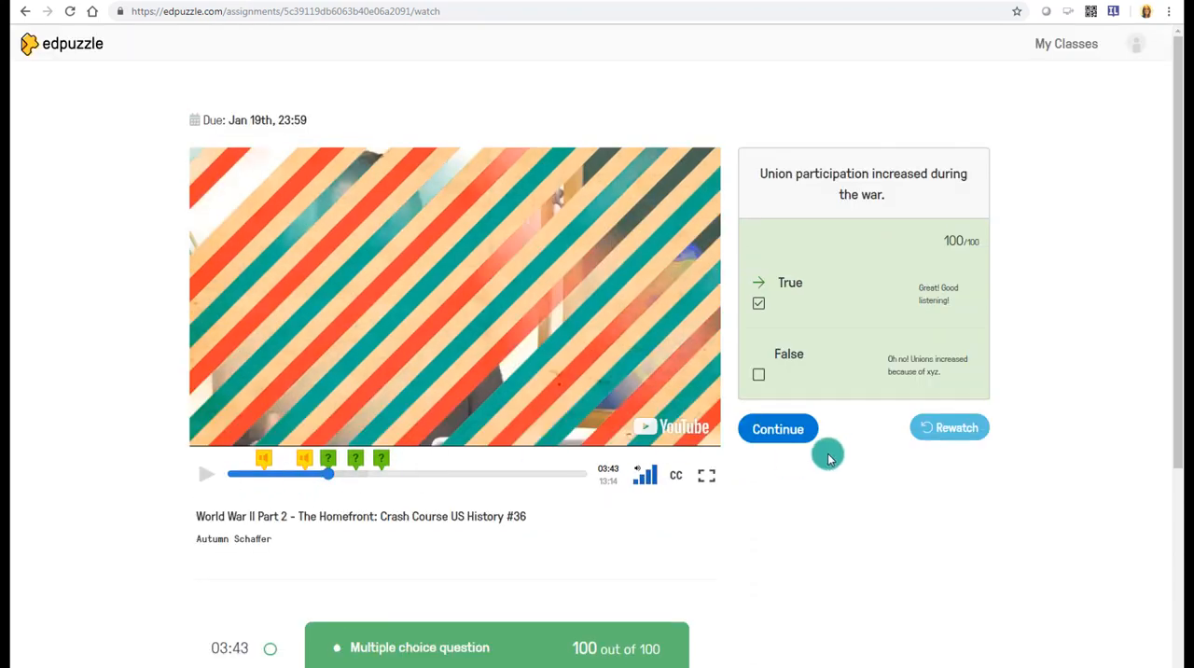
pyautogui.click(778, 434)
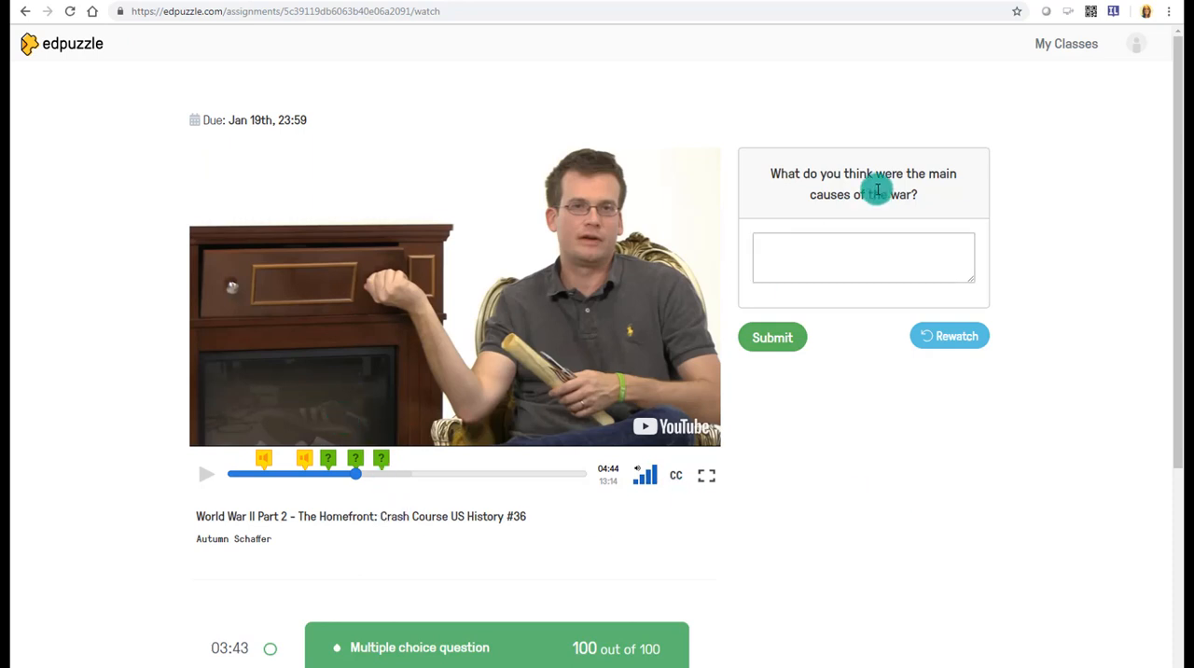
# - Submit "It seems that WWI was a cause of WWII." for the open-ended question about the war's causes and continue the video
pyautogui.click(847, 246)
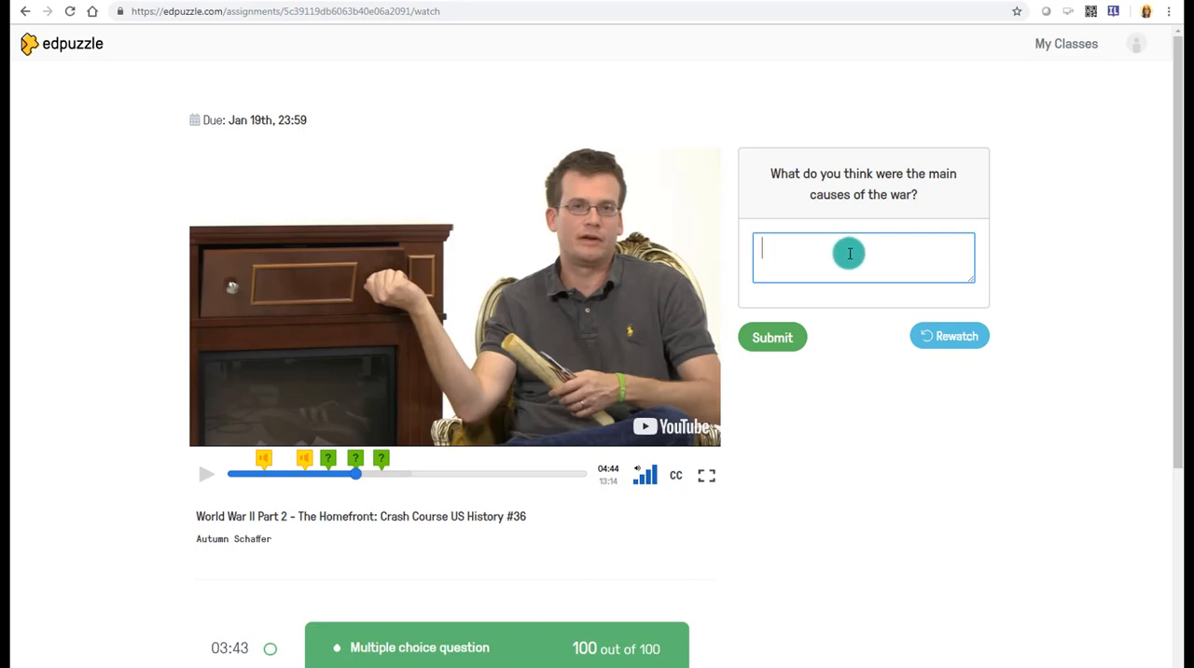
pyautogui.write('It seems that WWI was a cause of WWII.')
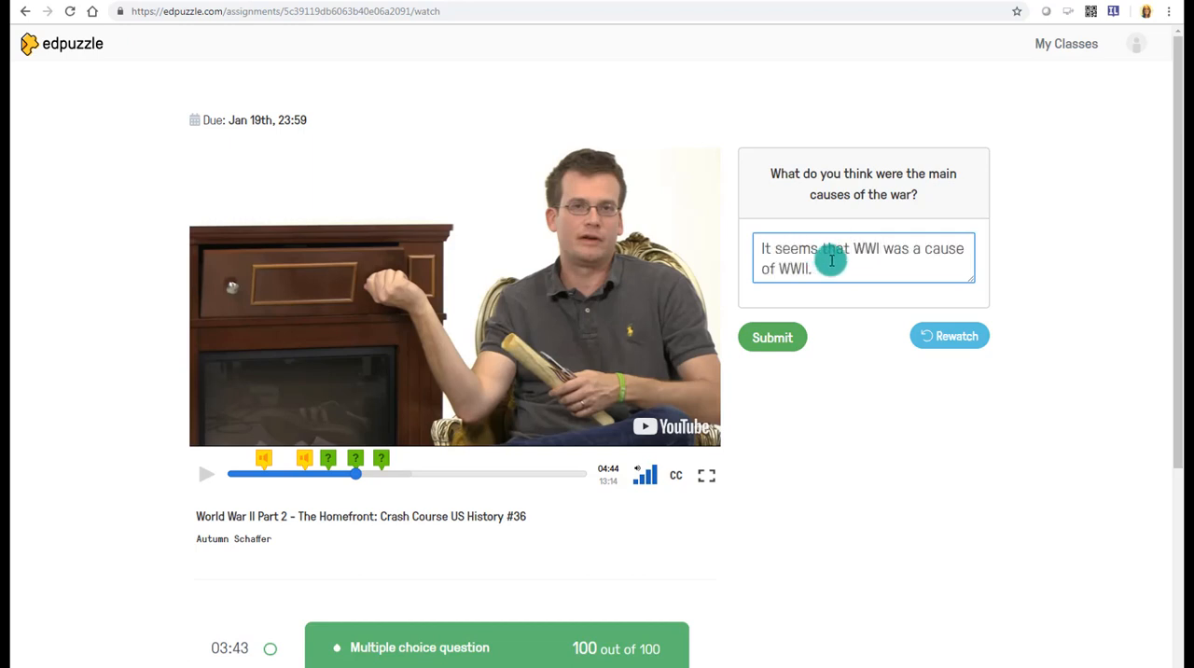
pyautogui.click(766, 351)
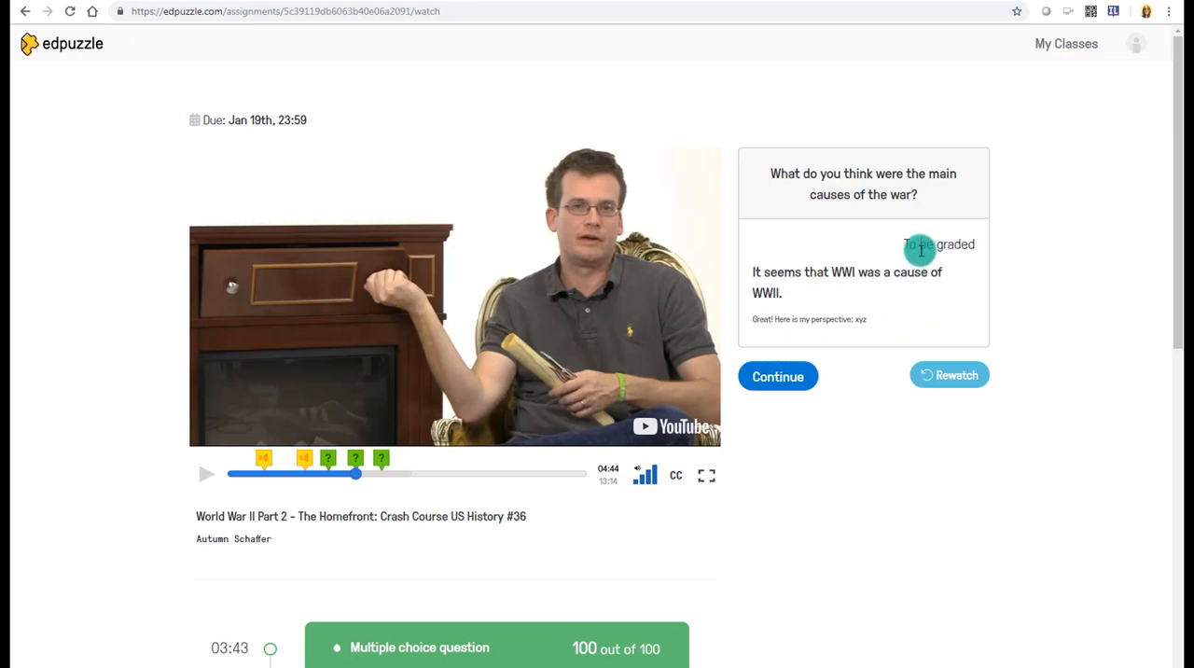
pyautogui.moveTo(914, 245); pyautogui.dragTo(975, 245)
pyautogui.moveTo(894, 317); pyautogui.dragTo(756, 332)
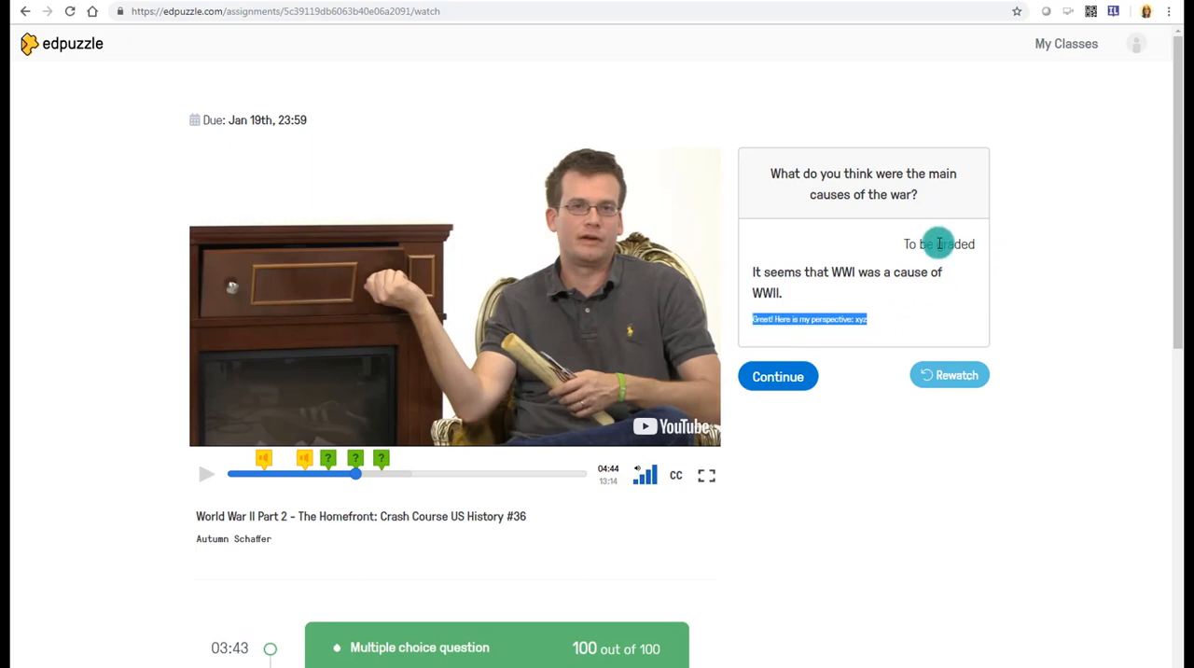
pyautogui.click(793, 377)
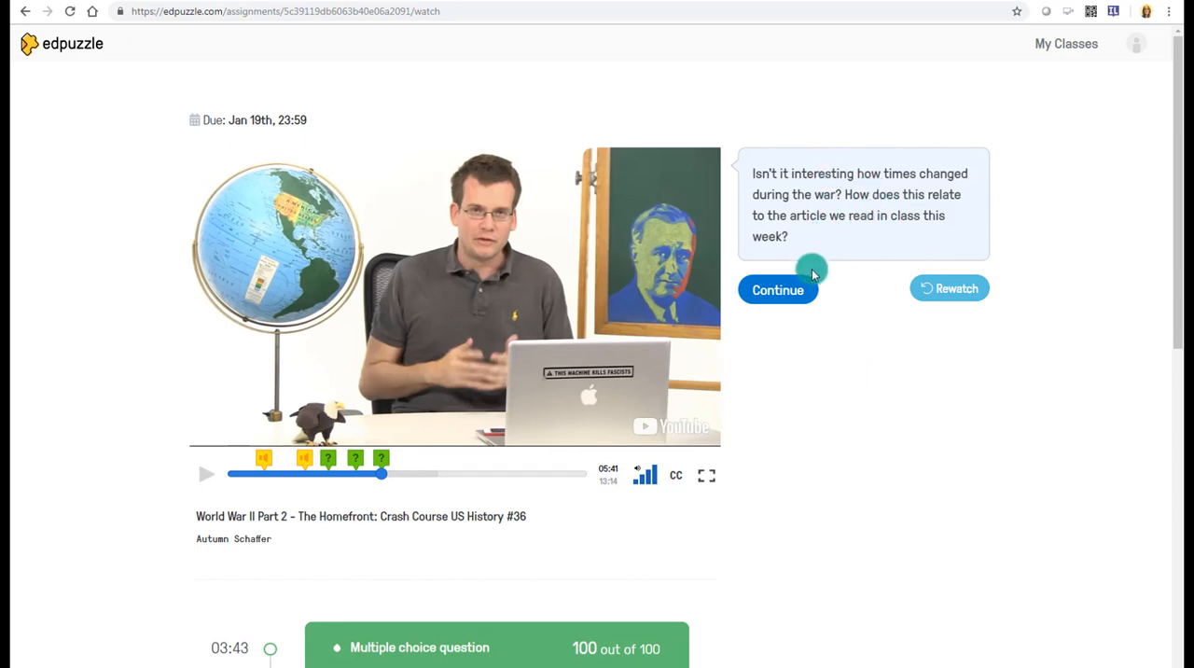
# - Review the answered questions below the video and post the comment "Can we learn more about unions?" on the multiple choice question
pyautogui.scroll(-5, 811, 274)
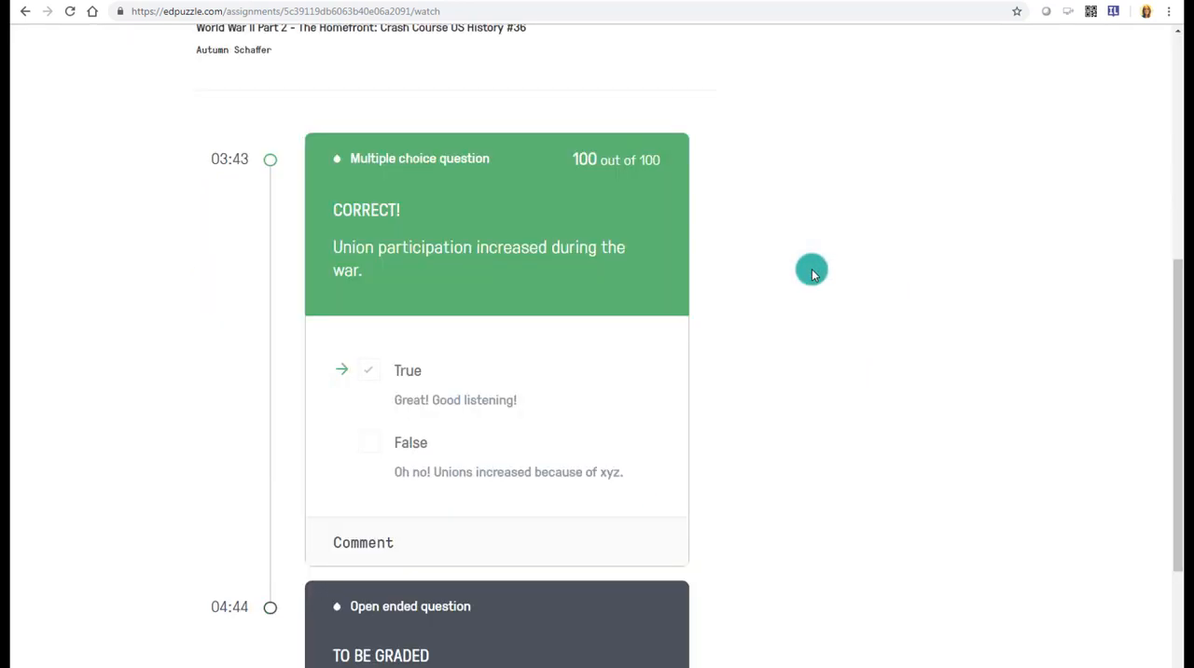
pyautogui.scroll(-2, 812, 274)
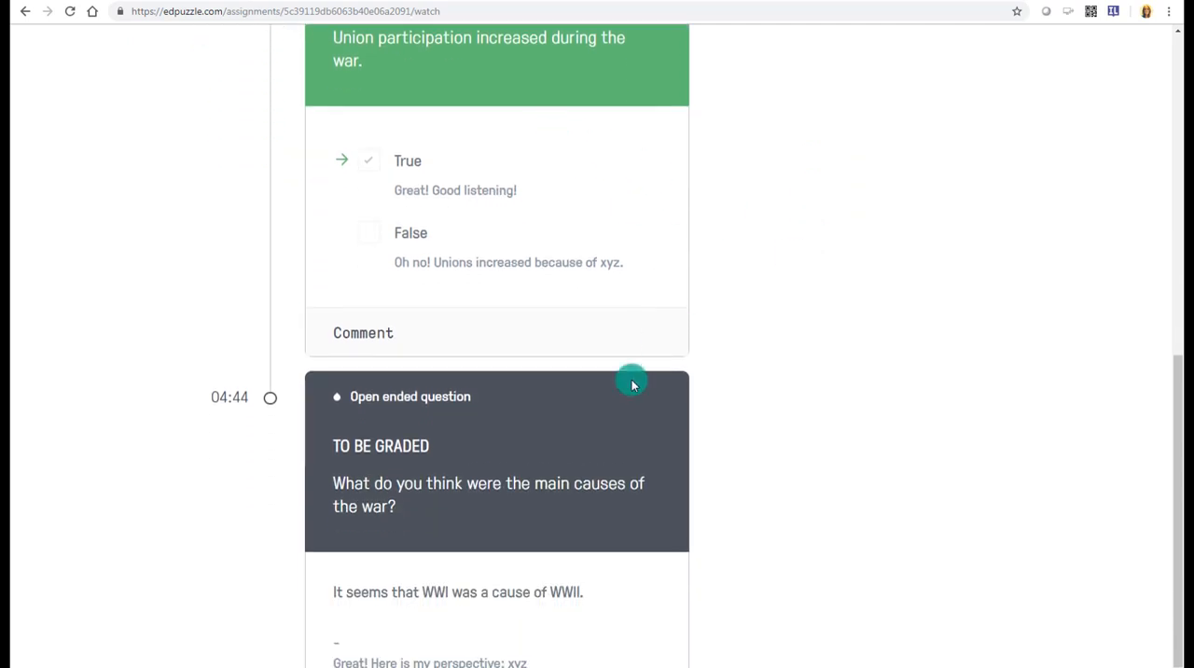
pyautogui.scroll(-1, 719, 391)
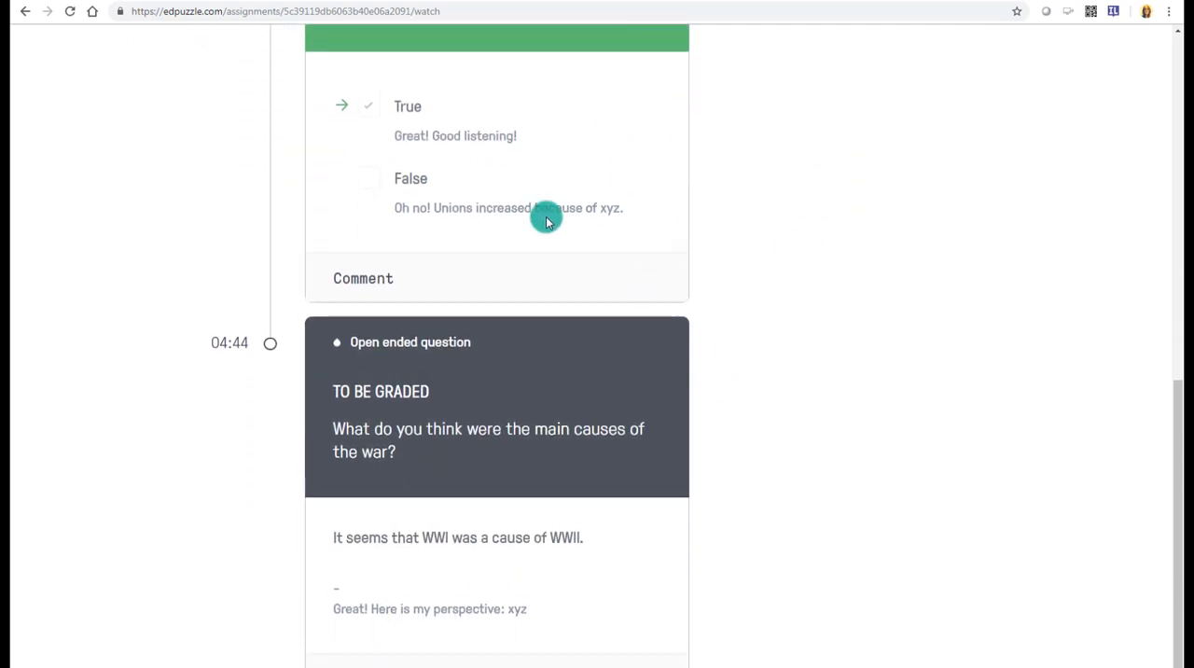
pyautogui.scroll(1, 541, 213)
pyautogui.scroll(-1, 714, 349)
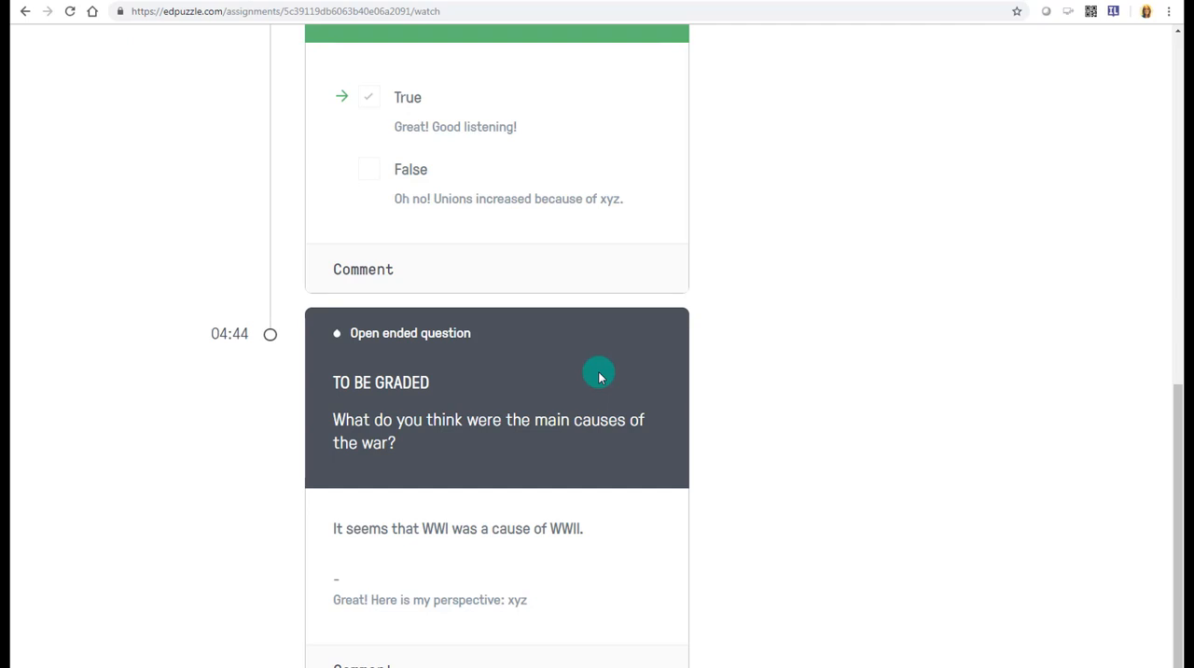
pyautogui.scroll(1, 943, 362)
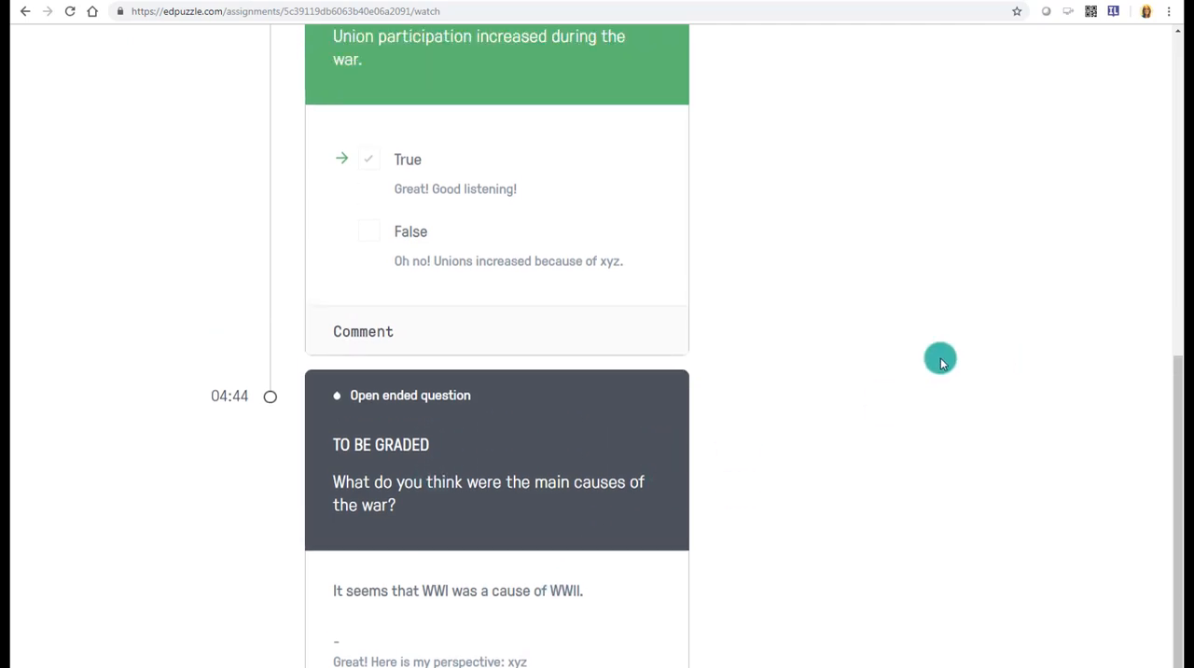
pyautogui.scroll(1, 941, 362)
pyautogui.click(384, 482)
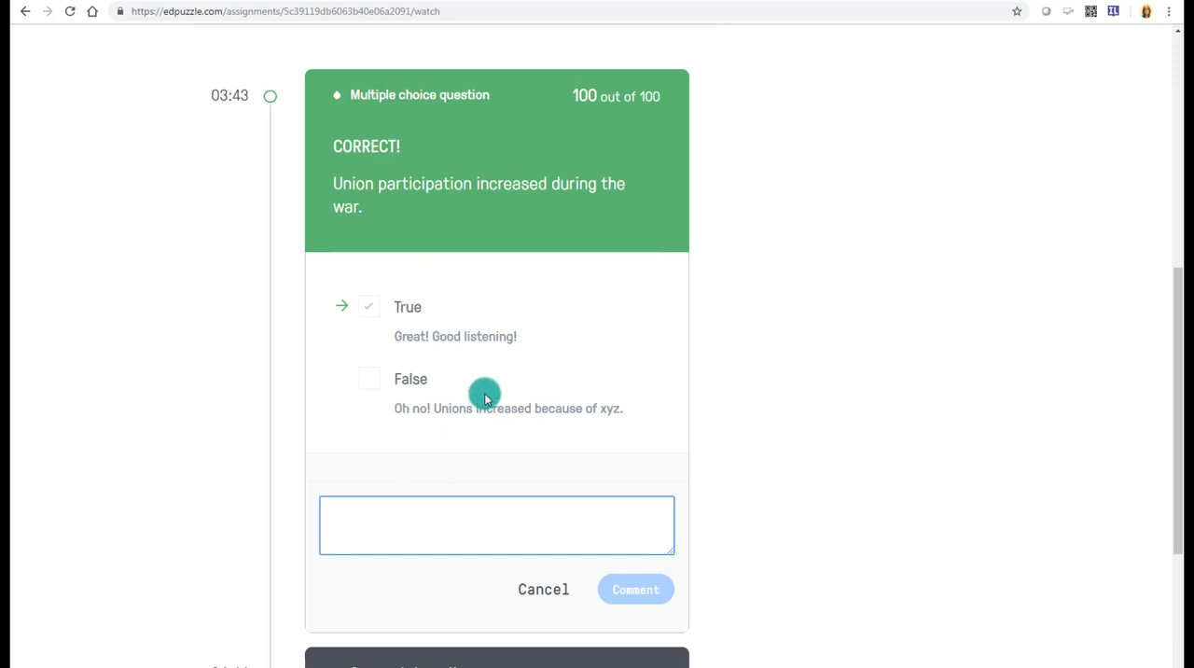
pyautogui.write('Can we learn more about unions?')
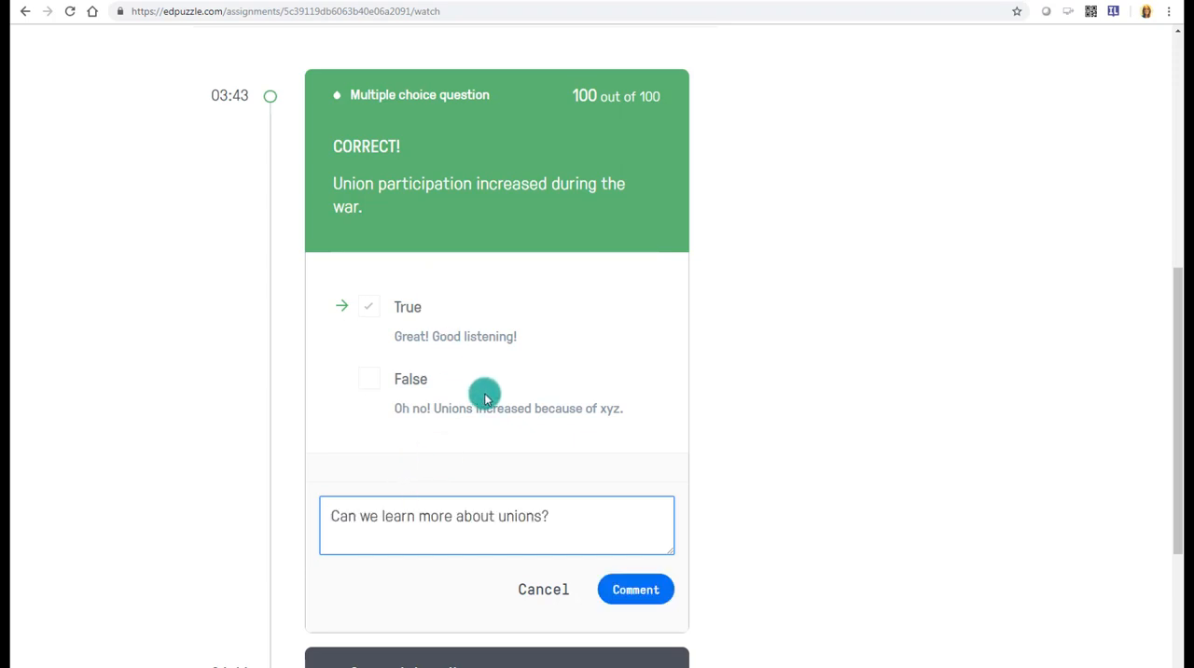
pyautogui.click(636, 590)
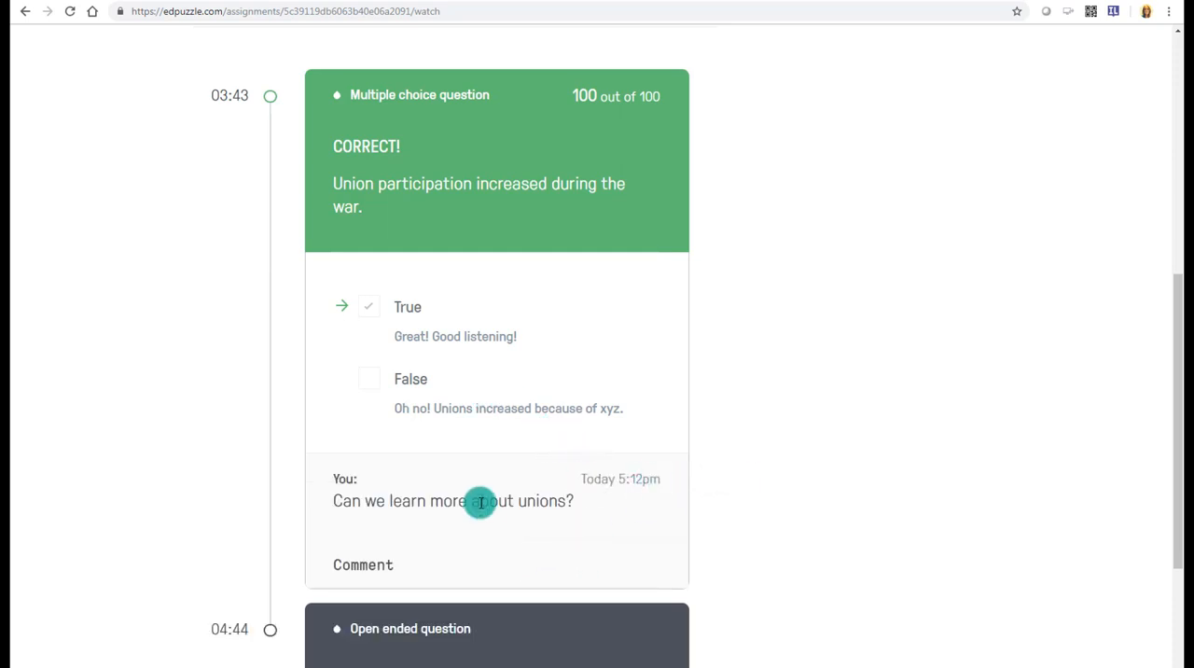
# - Reopen the World War II Part 2 assignment from History 101, look over the saved answers and comment, and check the completed assignments
pyautogui.scroll(4, 880, 380)
pyautogui.scroll(2, 882, 385)
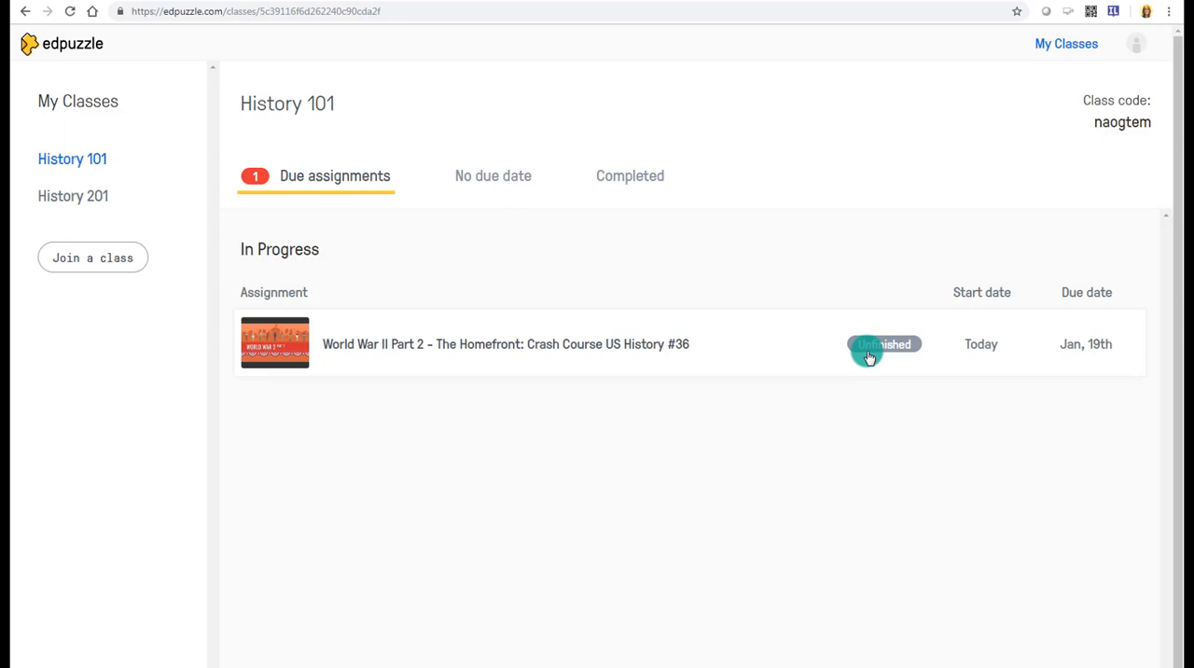
pyautogui.click(623, 347)
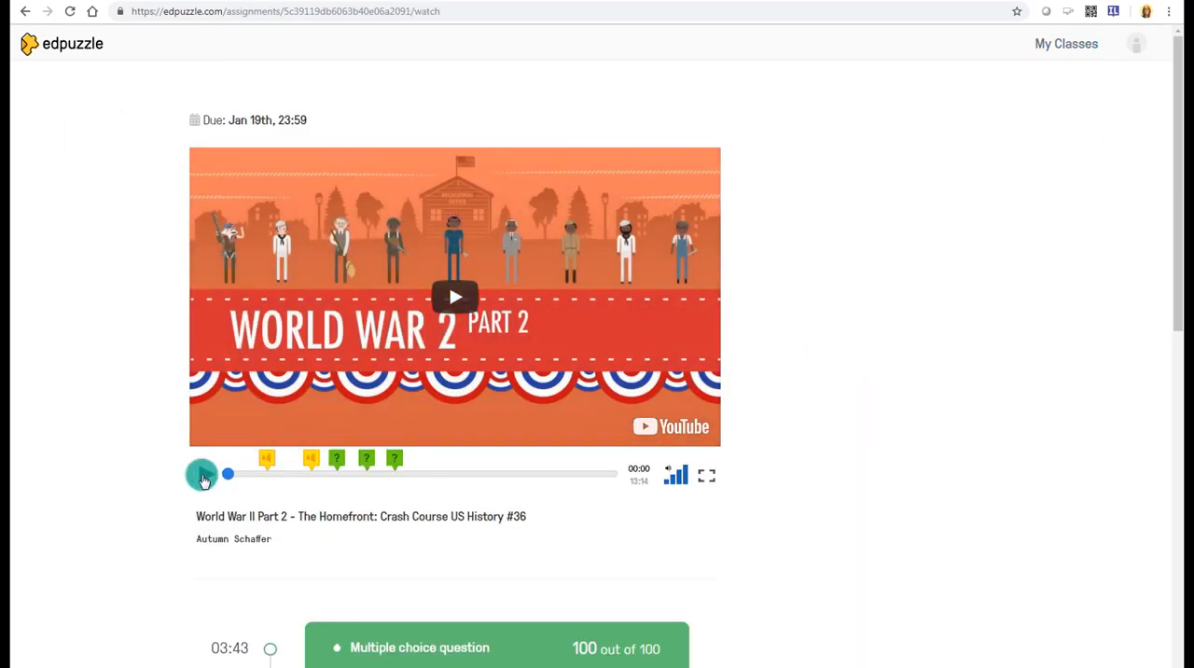
pyautogui.click(204, 477)
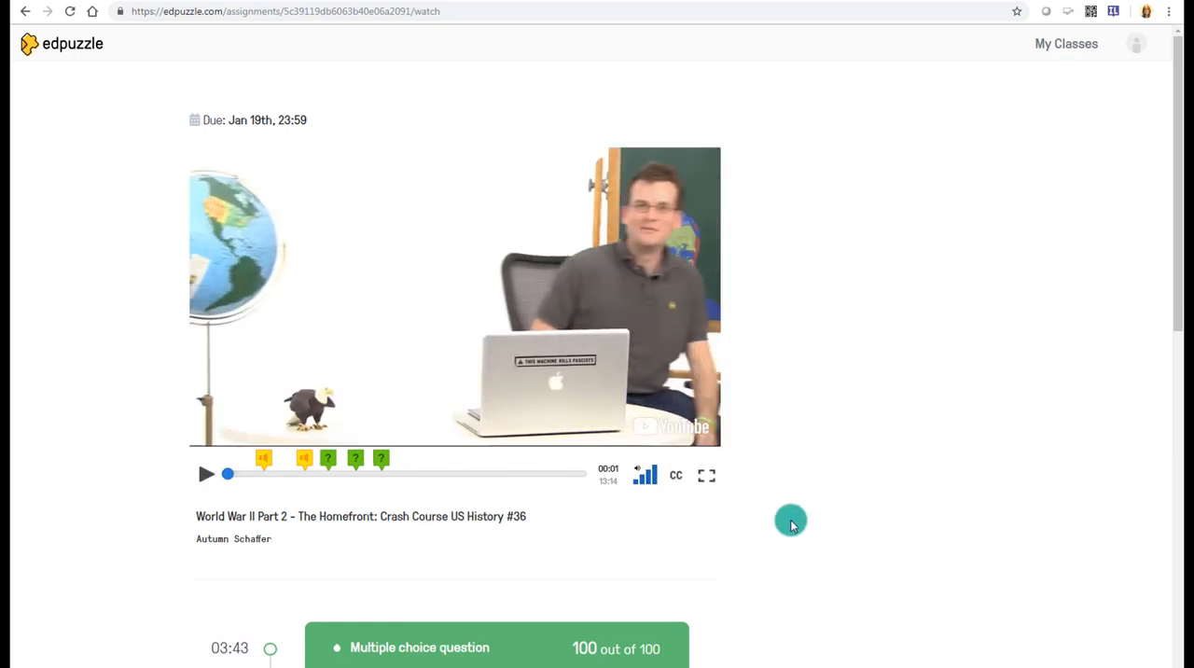
pyautogui.scroll(-10, 792, 524)
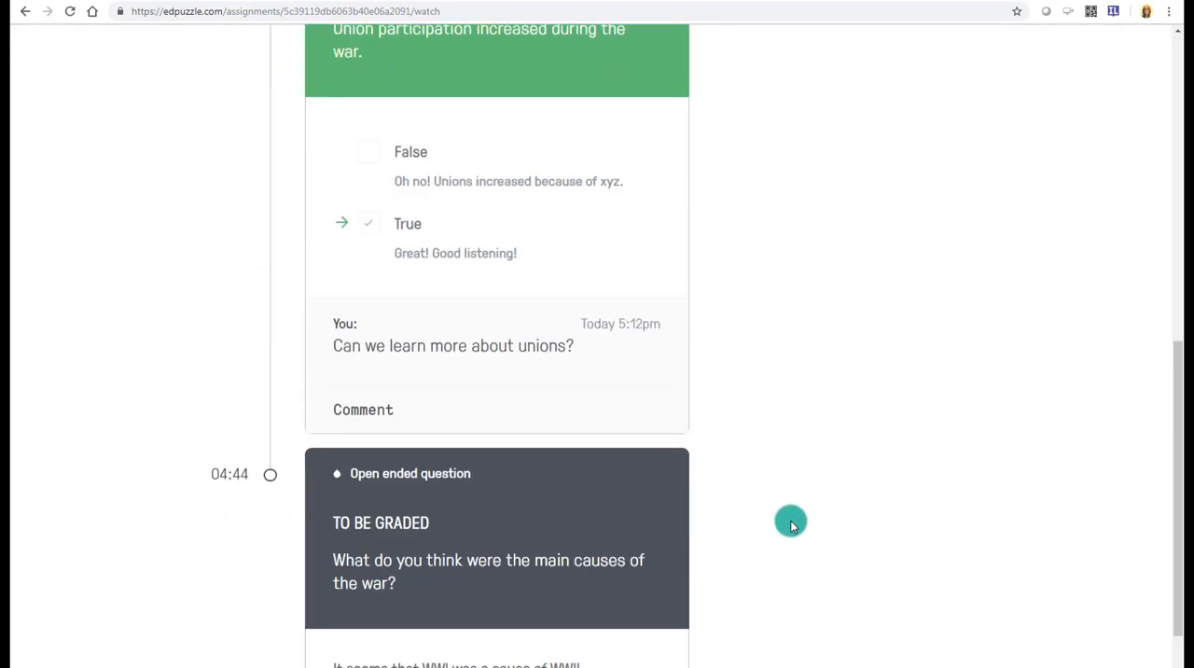
pyautogui.scroll(-2, 791, 525)
pyautogui.scroll(12, 791, 525)
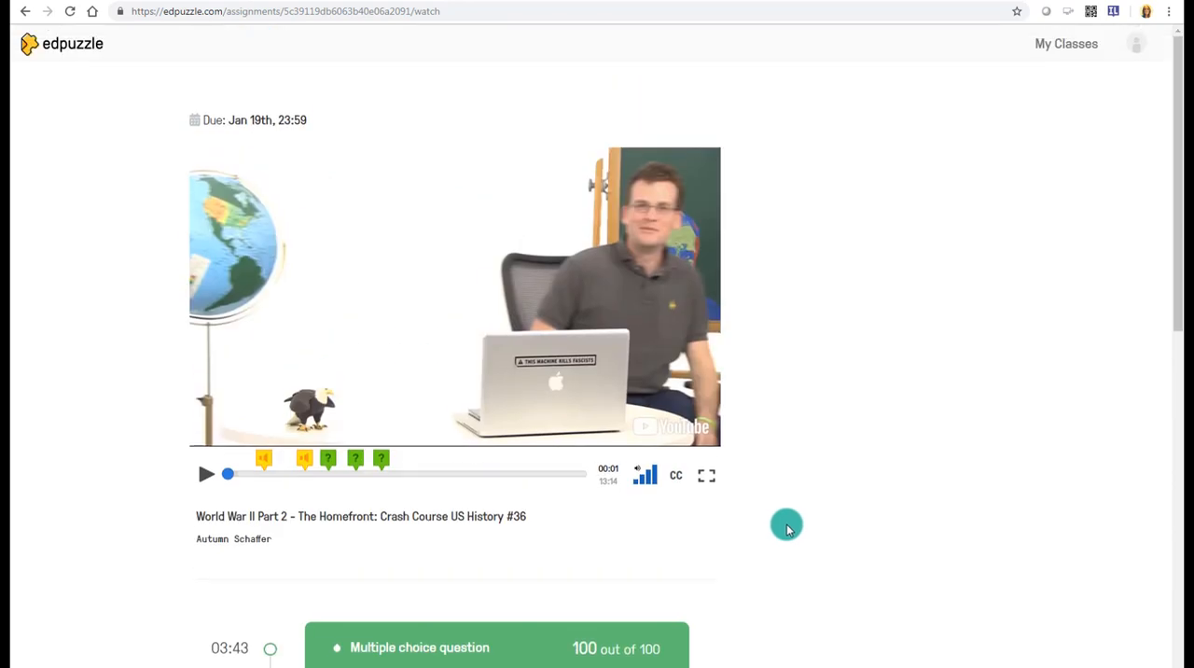
pyautogui.hotkey('alt', 'Left')
pyautogui.click(627, 179)
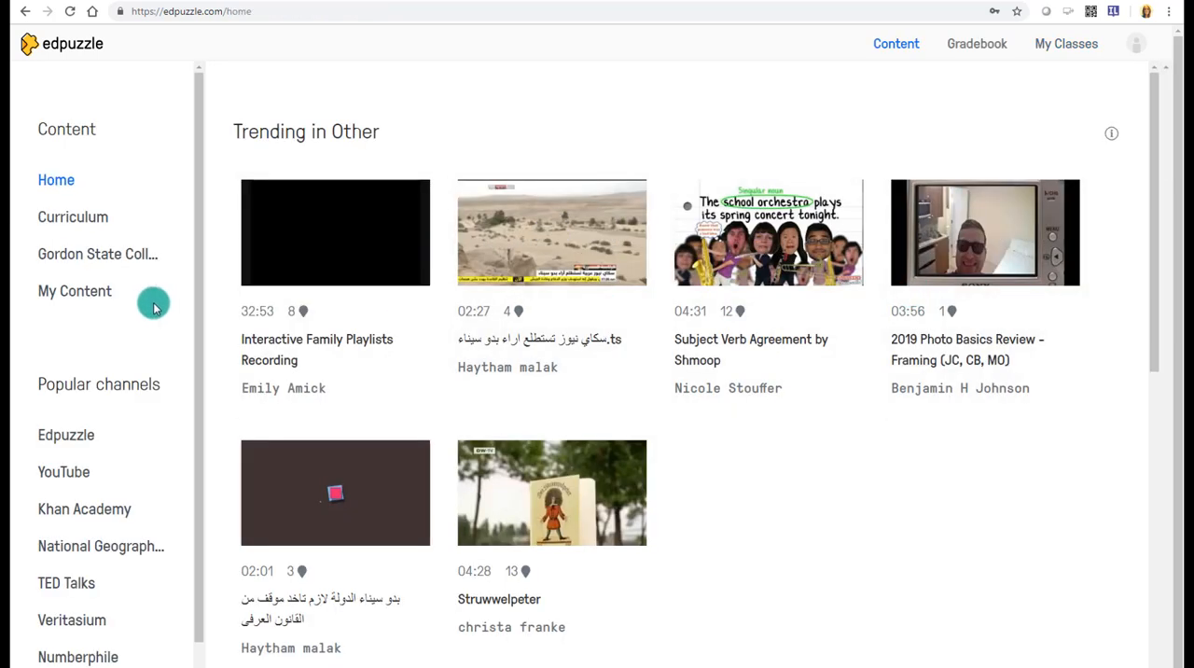
# - In the teacher account, go through My Content to the class list and display the due assignments of History 101
pyautogui.click(95, 292)
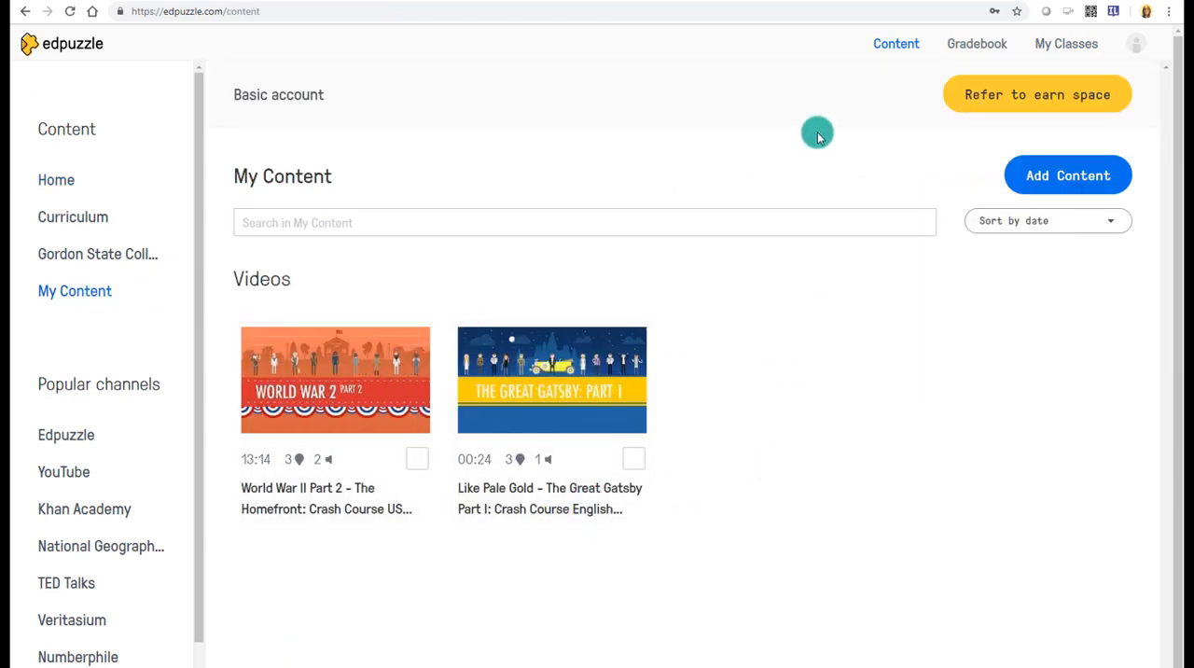
pyautogui.click(1036, 43)
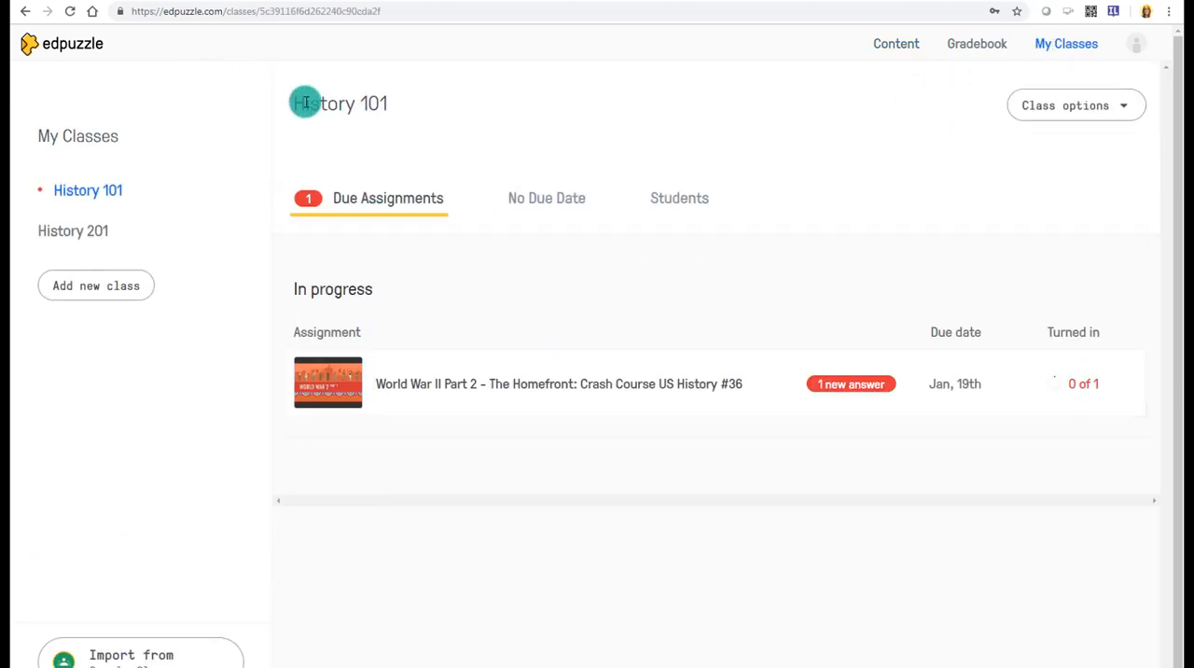
pyautogui.moveTo(306, 102); pyautogui.dragTo(398, 97)
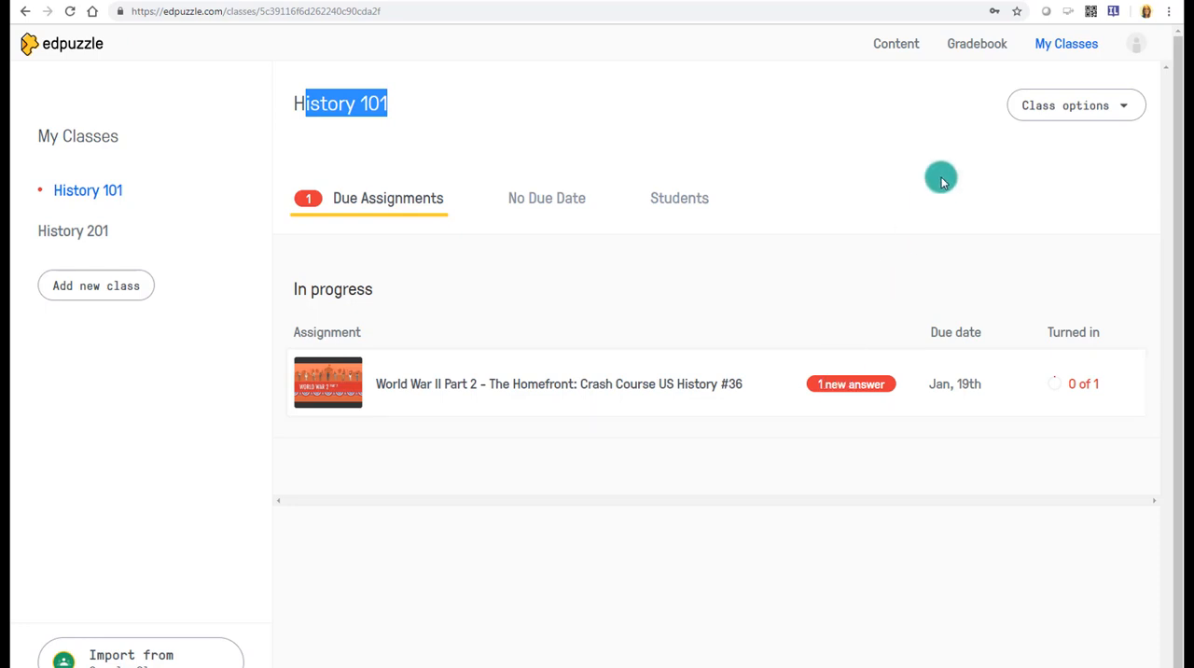
# - Open the World War II Part 2 assignment and grade the pending open-ended answer about the war's causes 80 of 100
pyautogui.click(620, 388)
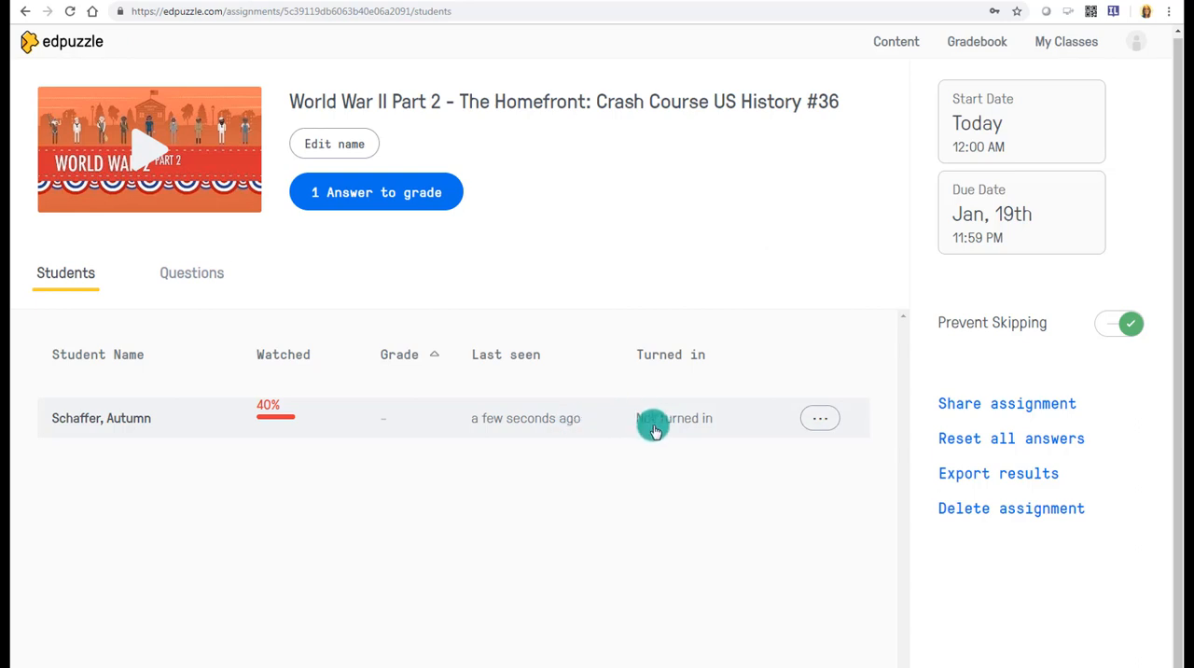
pyautogui.click(404, 196)
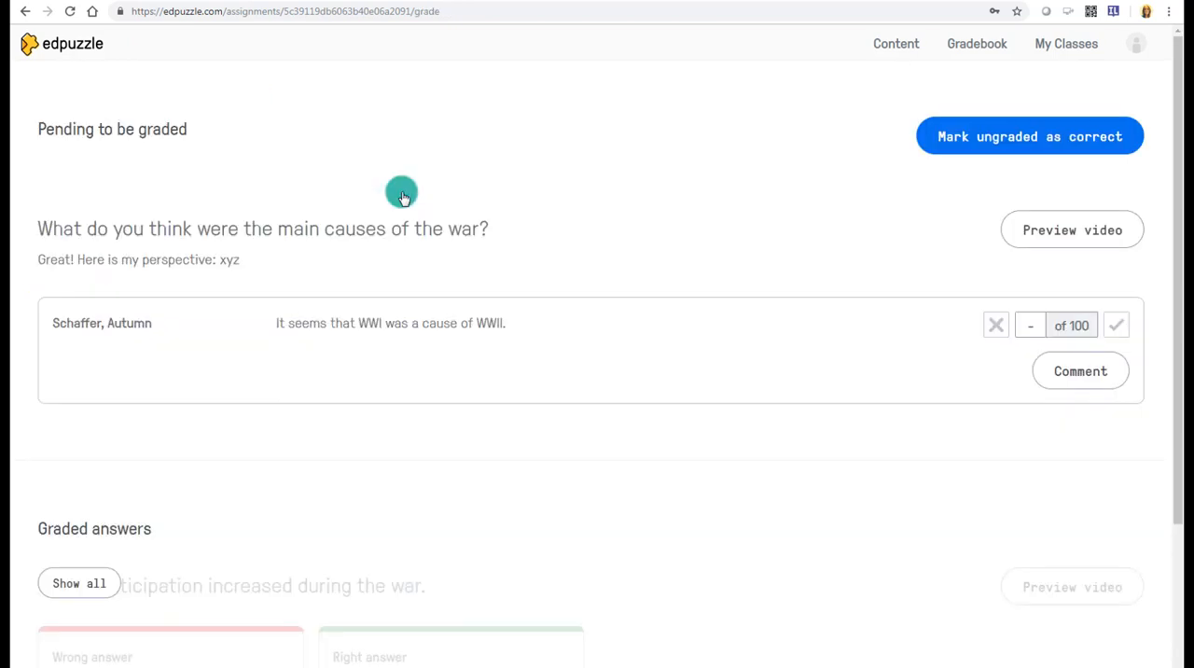
pyautogui.scroll(-1, 528, 407)
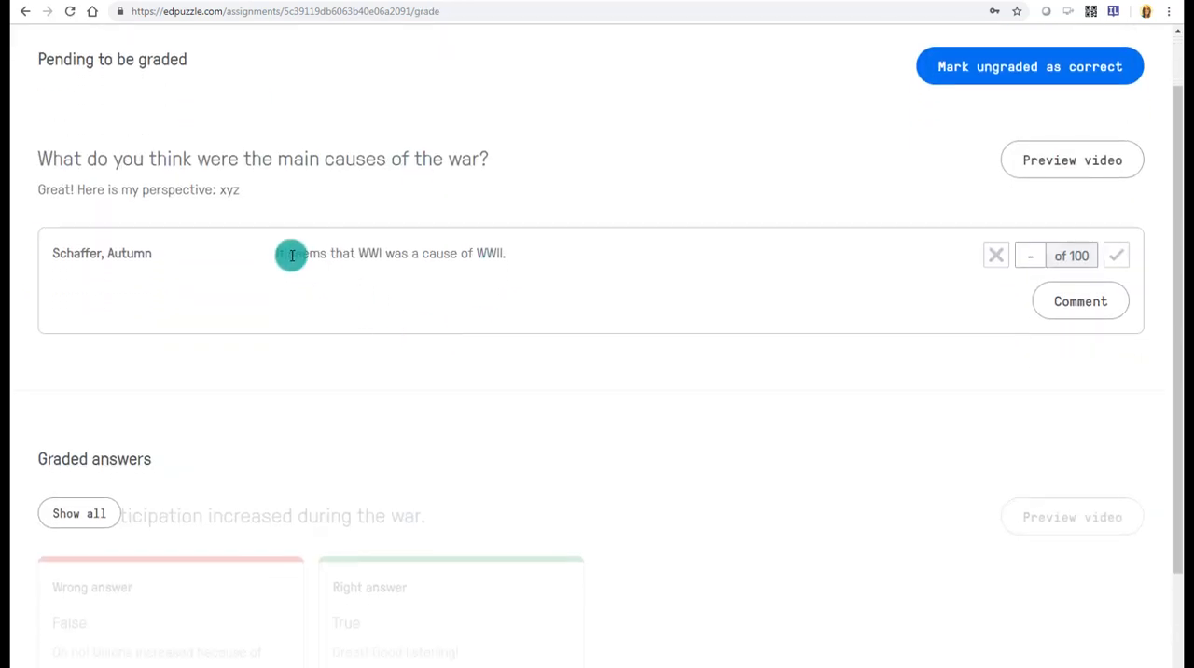
pyautogui.moveTo(277, 253); pyautogui.dragTo(509, 256)
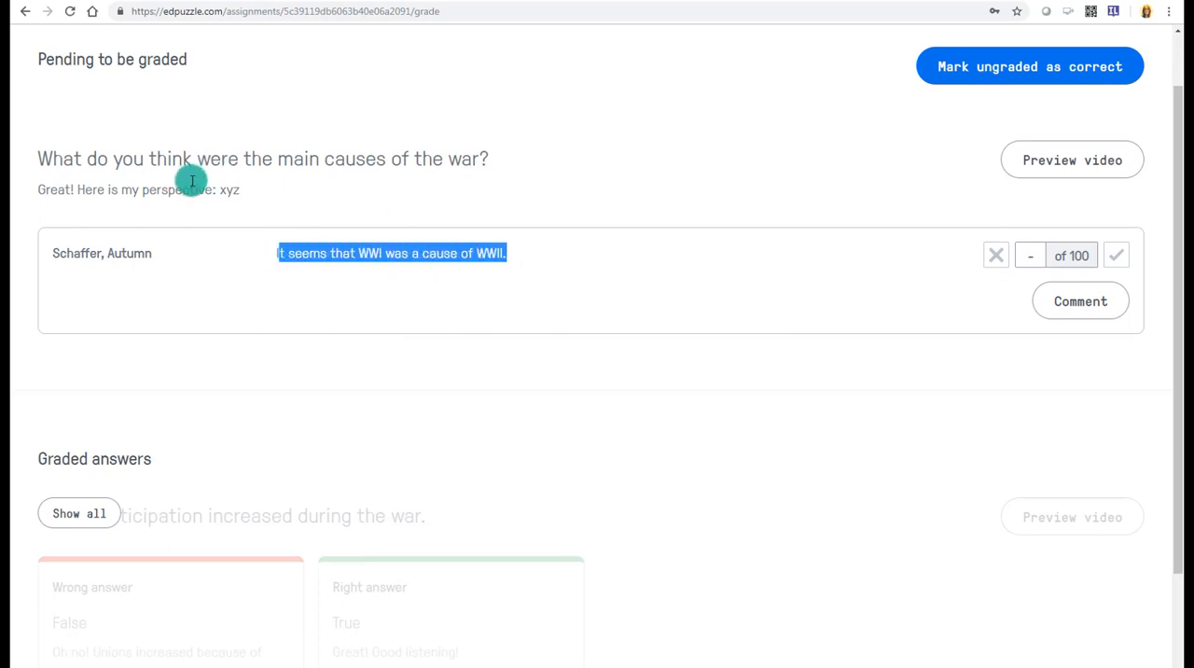
pyautogui.click(1031, 256)
pyautogui.write('8')
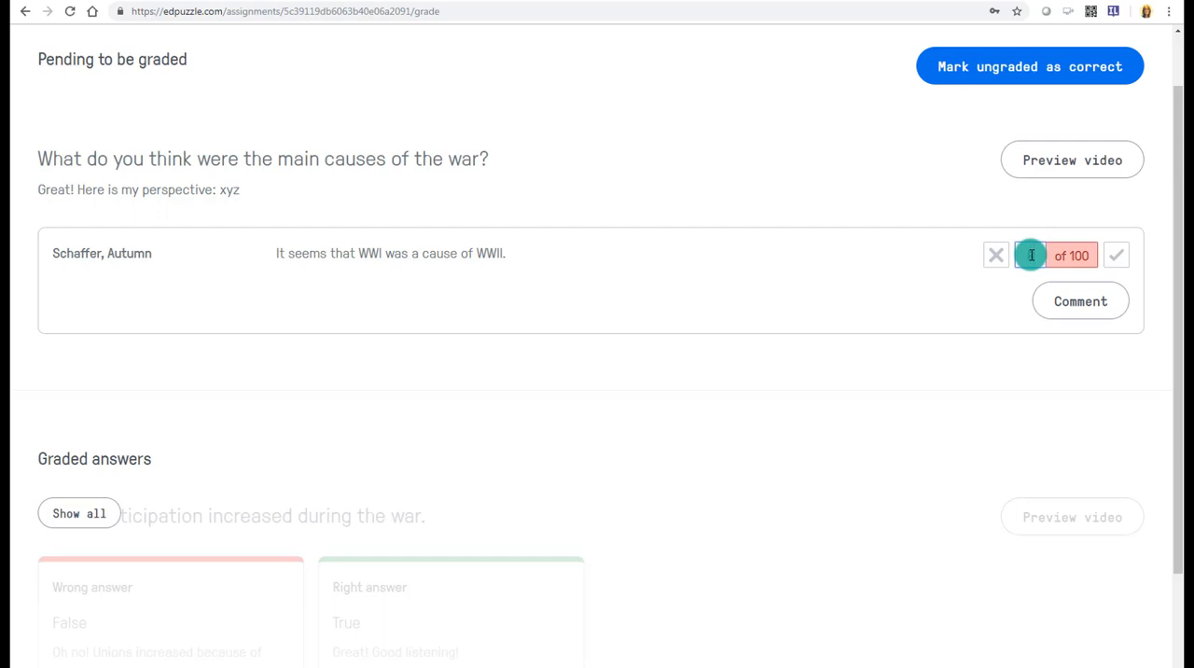
pyautogui.write('0')
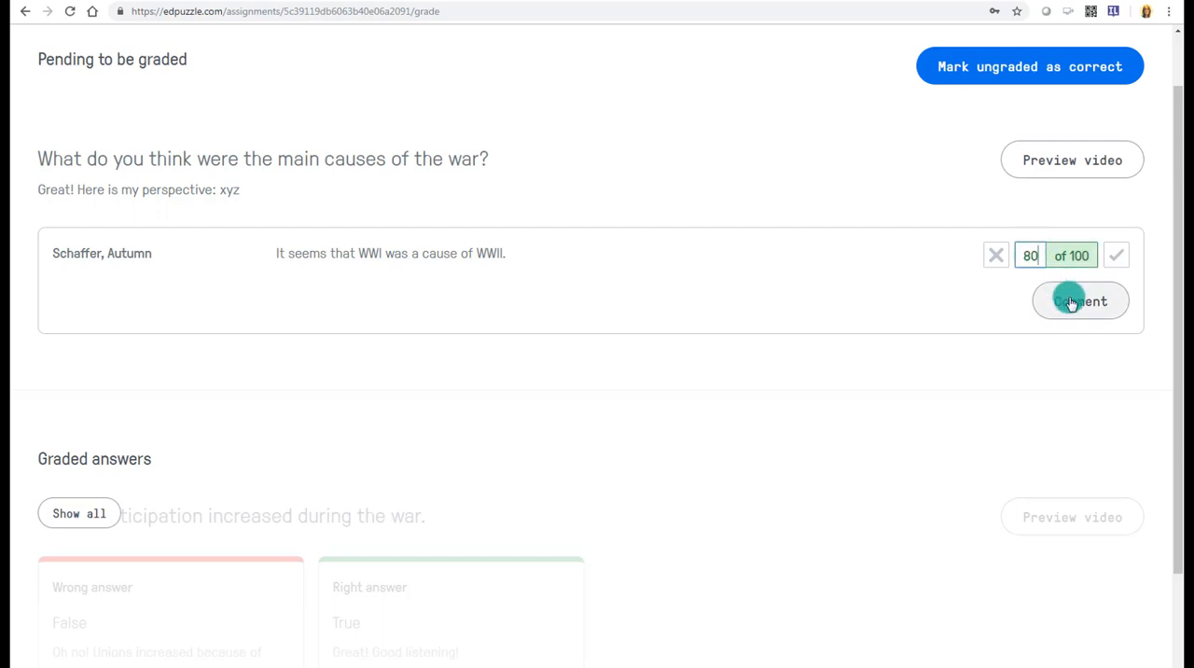
# - Comment "What else would have been a cause?" on the student's open-ended answer and close the comments
pyautogui.click(1071, 302)
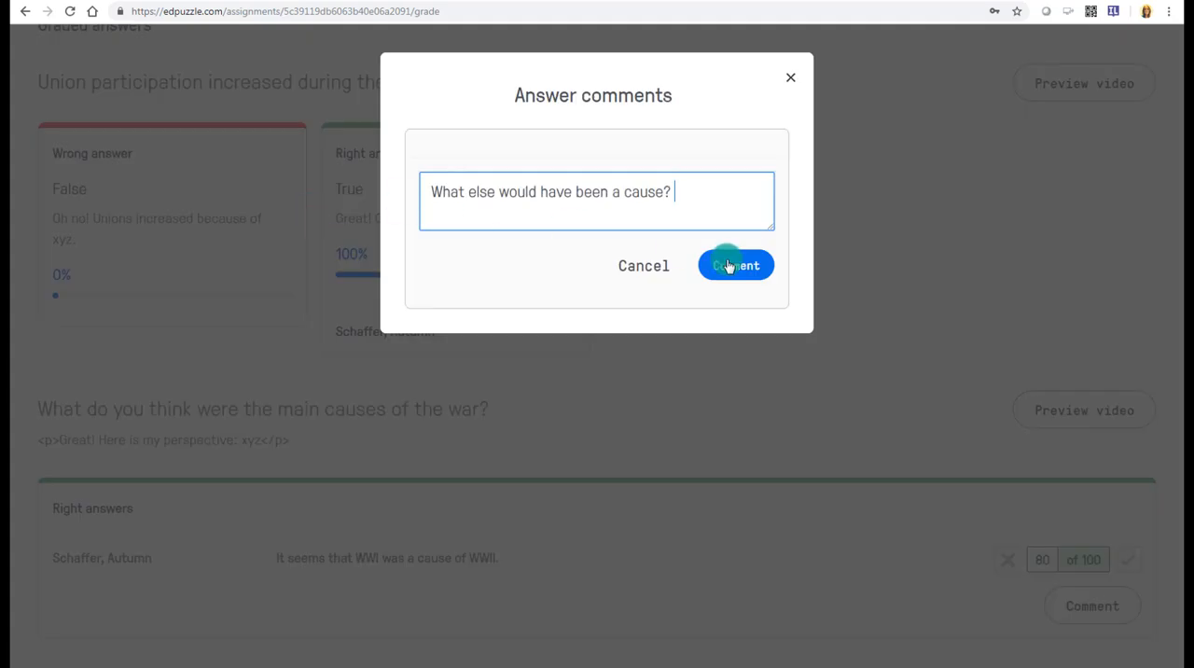
pyautogui.click(743, 270)
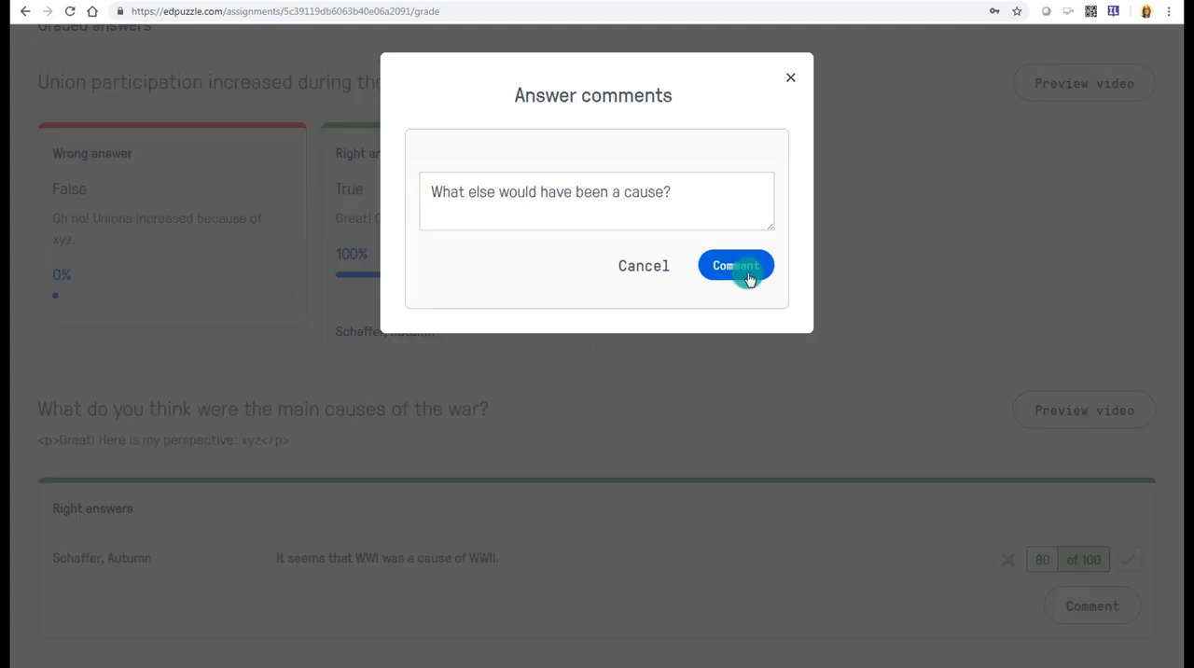
pyautogui.click(790, 77)
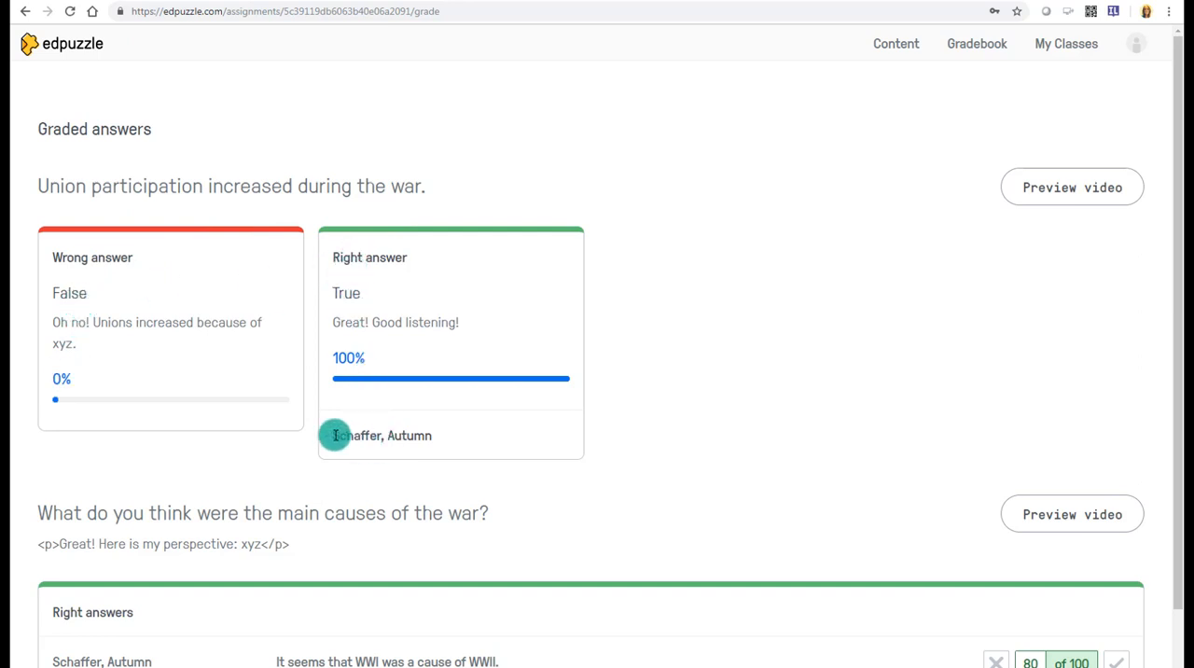
# - Review who answered the union participation question, return to the assignment's student list, and check the History 101 gradebook
pyautogui.moveTo(339, 436); pyautogui.dragTo(432, 436)
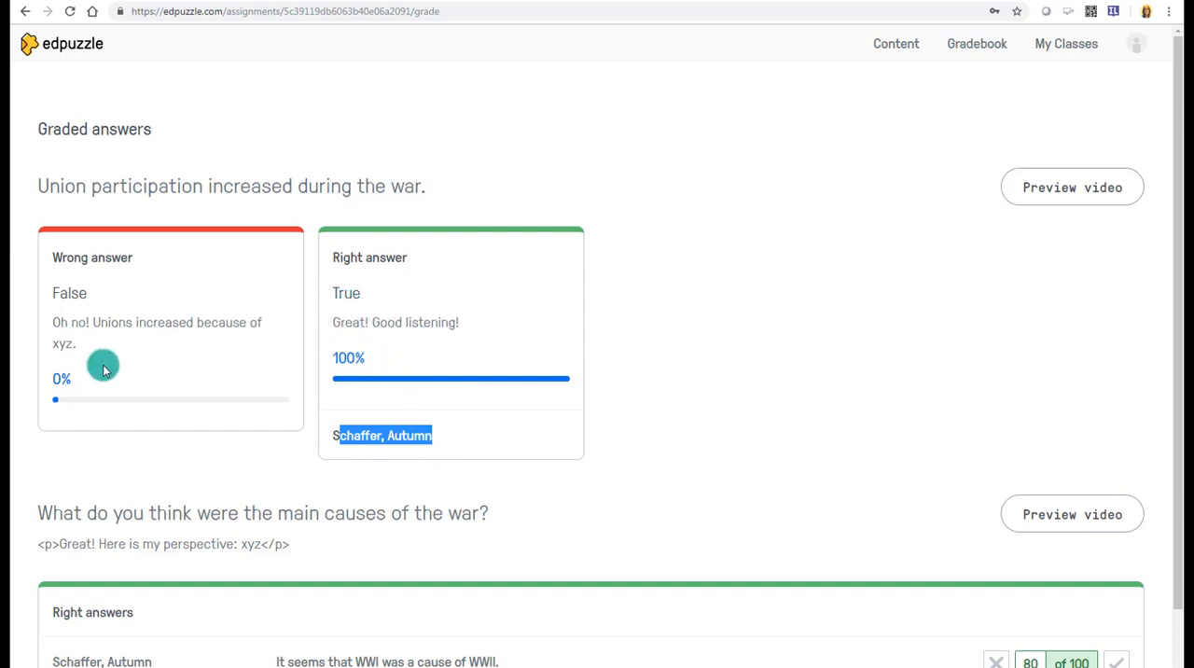
pyautogui.hotkey('alt', 'Left')
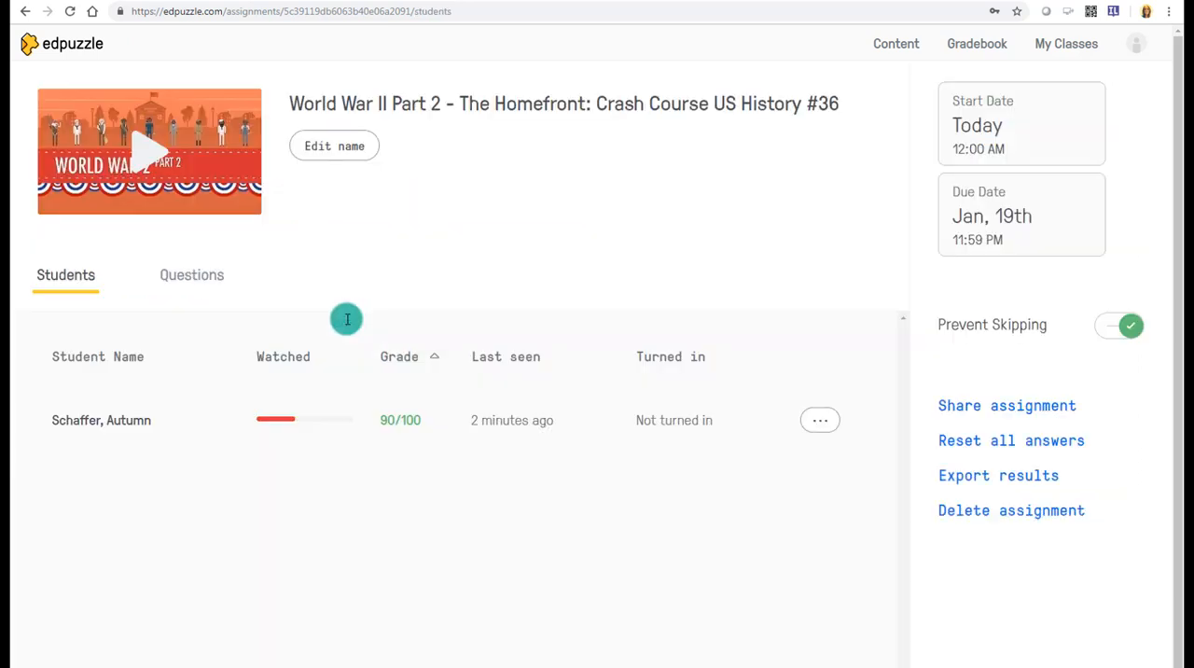
pyautogui.click(994, 53)
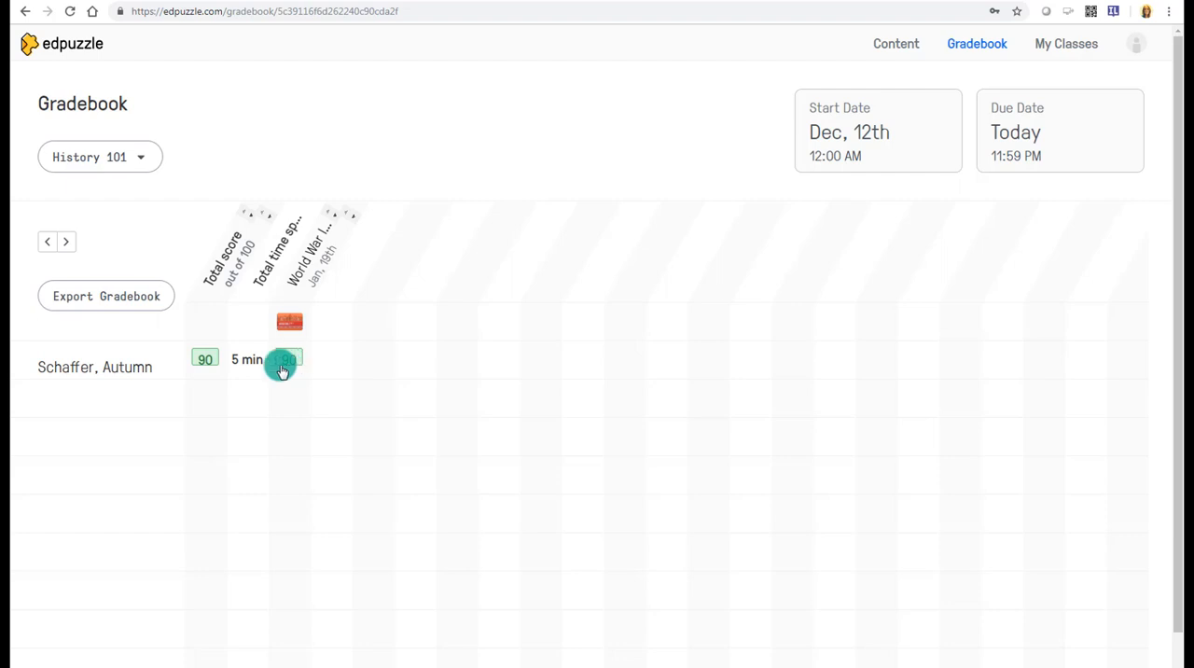
pyautogui.click(881, 46)
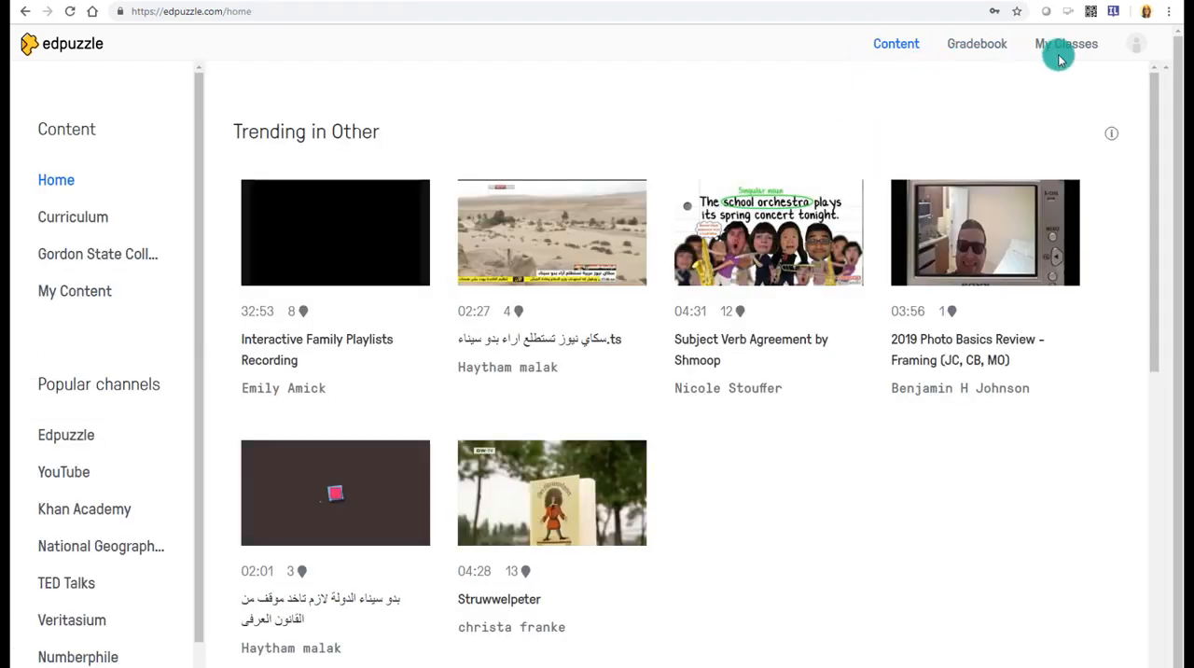
# - Reopen the World War II Part 2 assignment from the class page and check the student's progress and the assignment's questions
pyautogui.click(1054, 44)
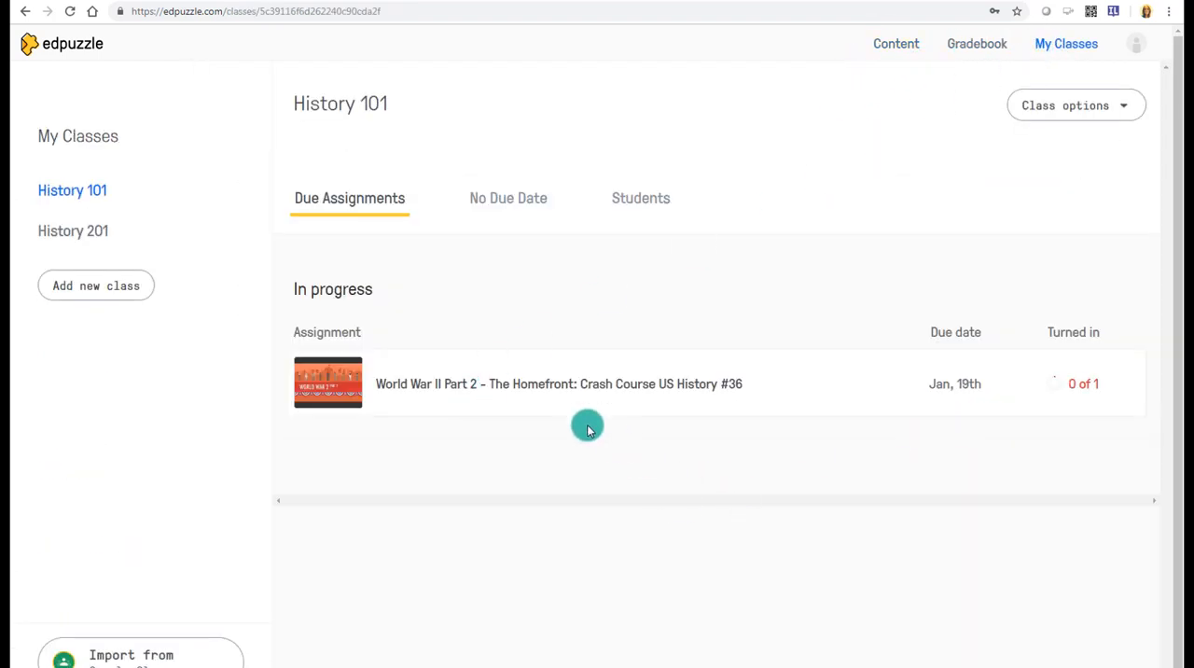
pyautogui.click(568, 383)
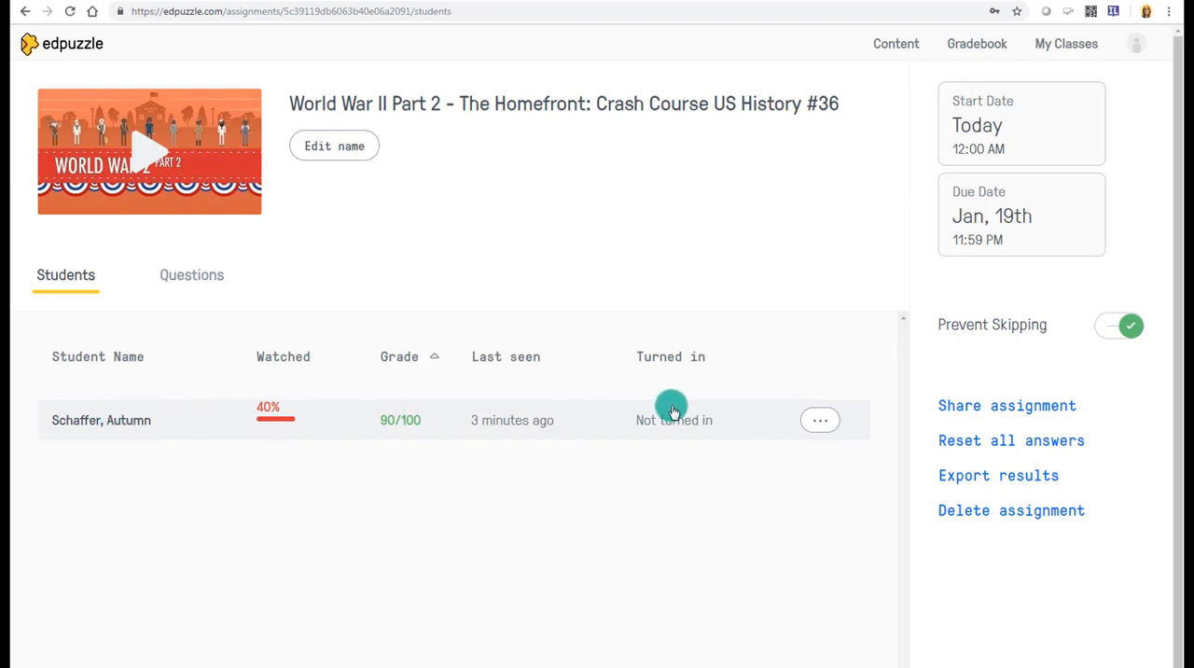
pyautogui.click(193, 278)
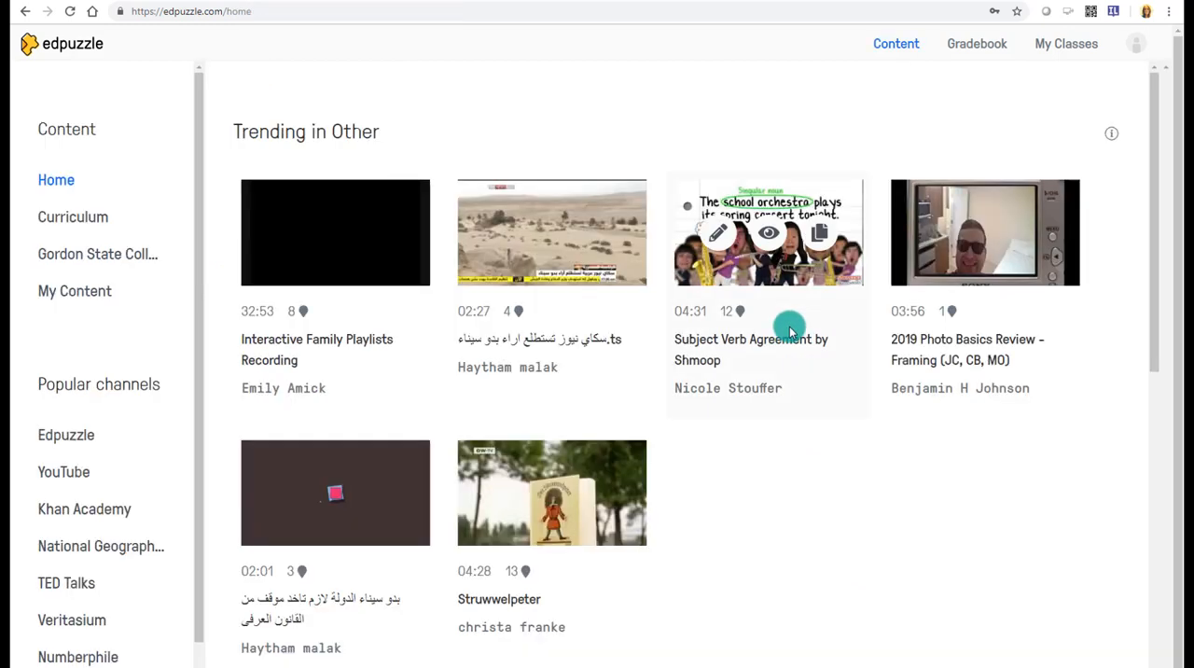
# - Browse the Elementary School curriculum by subject to the Science Skills videos under Science
pyautogui.click(81, 218)
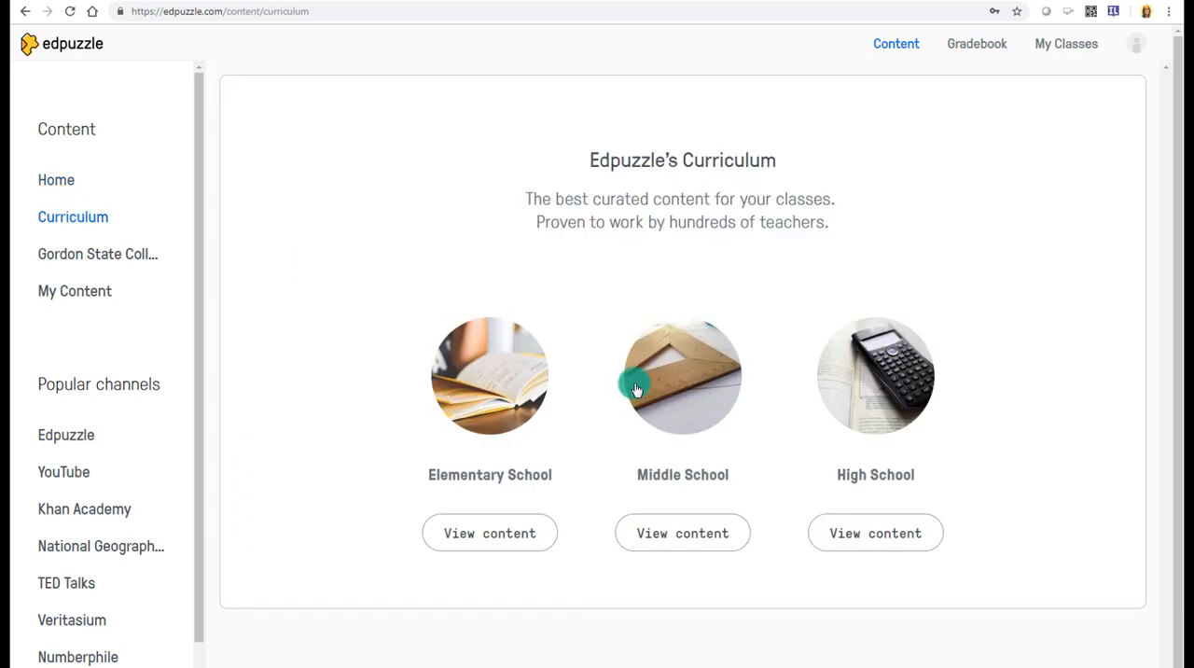
pyautogui.click(479, 536)
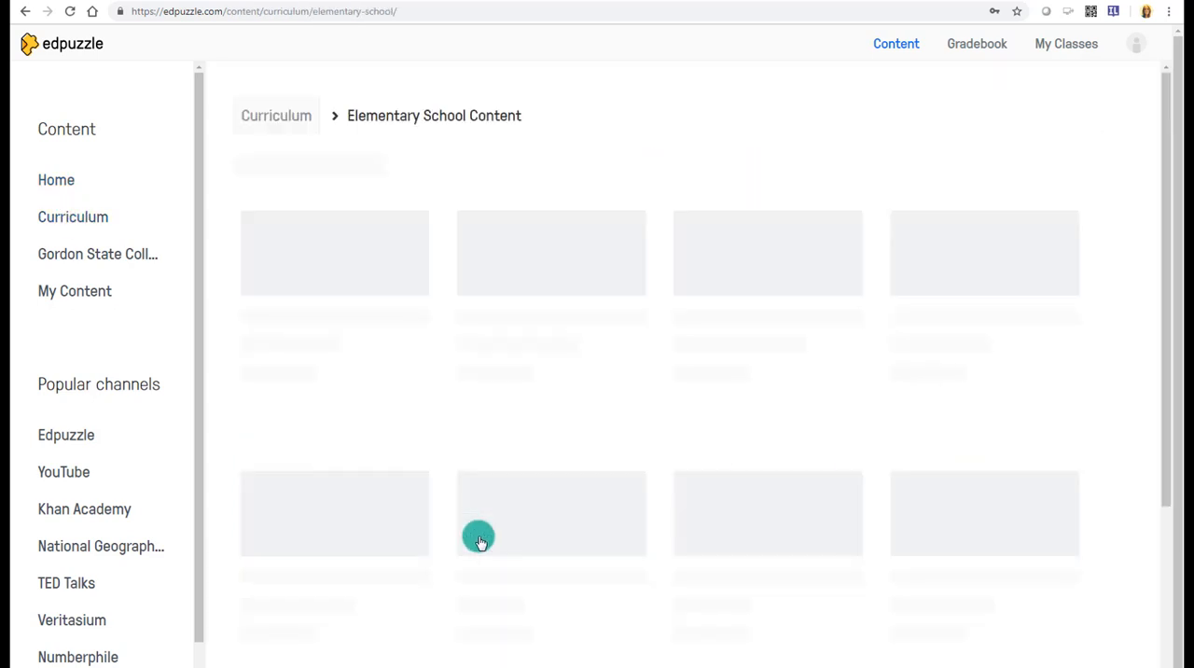
pyautogui.click(277, 314)
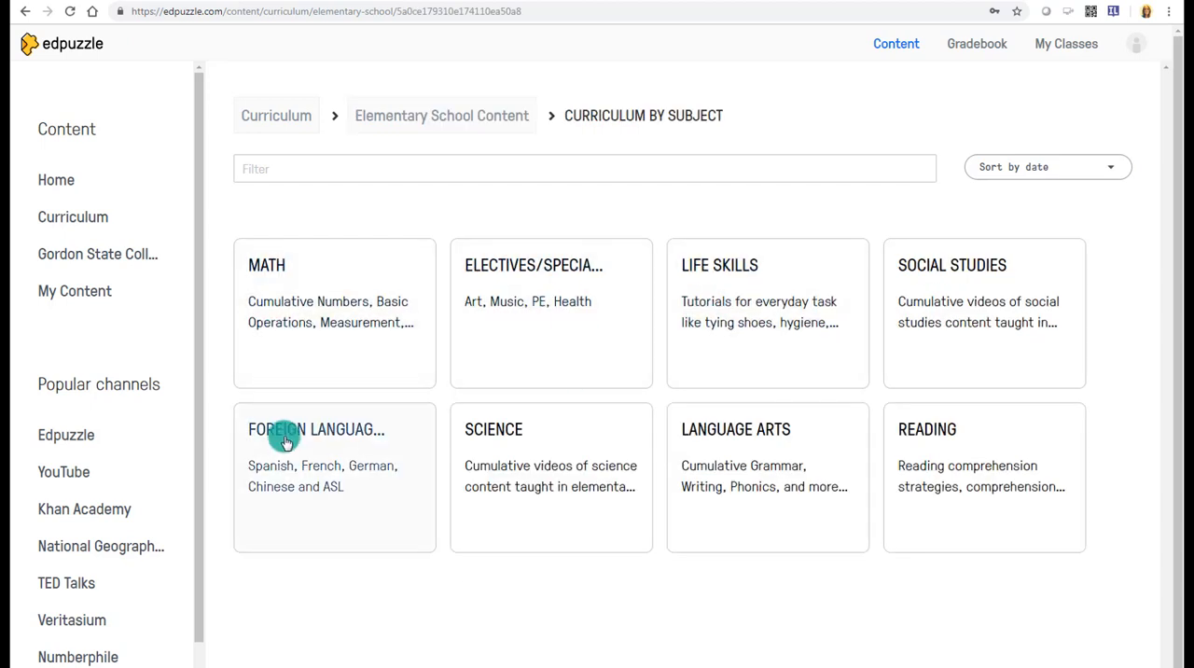
pyautogui.click(533, 473)
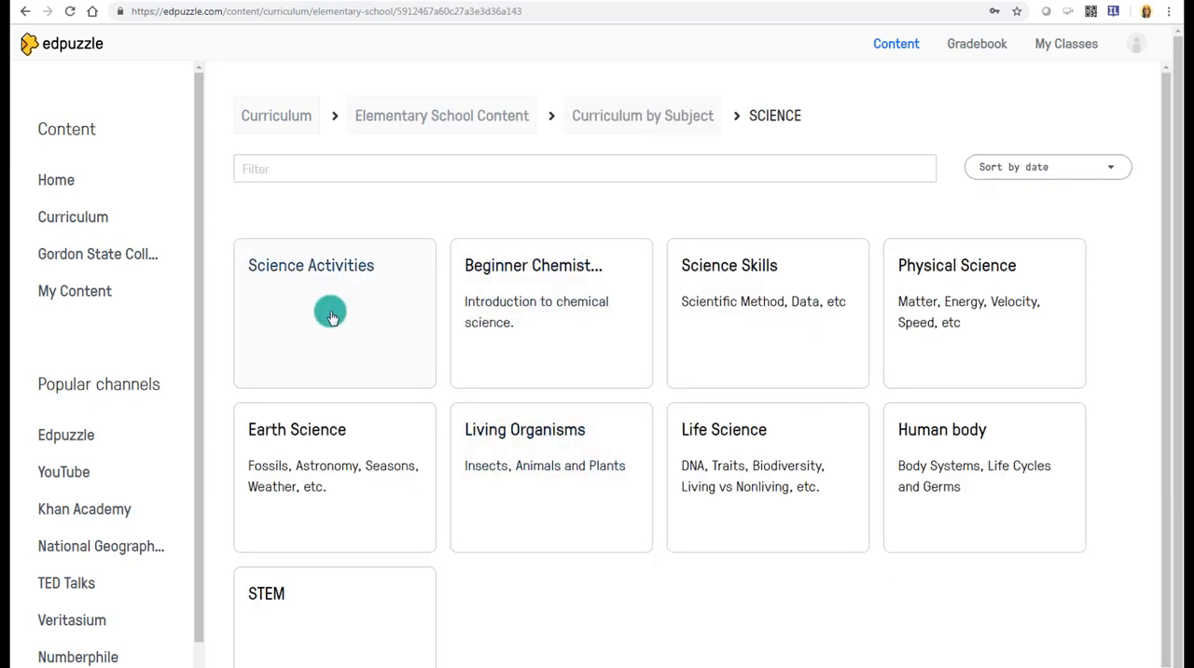
pyautogui.click(728, 308)
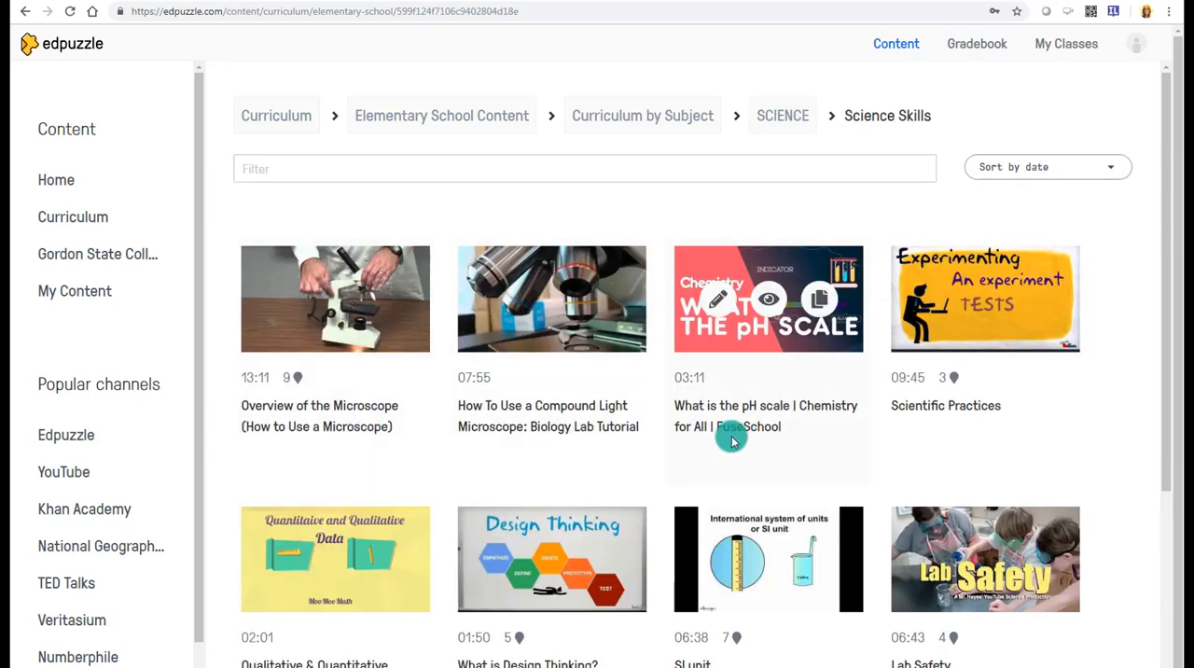
# - Preview the pH scale video, and preview the Scientific Practices video along with its embedded questions
pyautogui.click(768, 303)
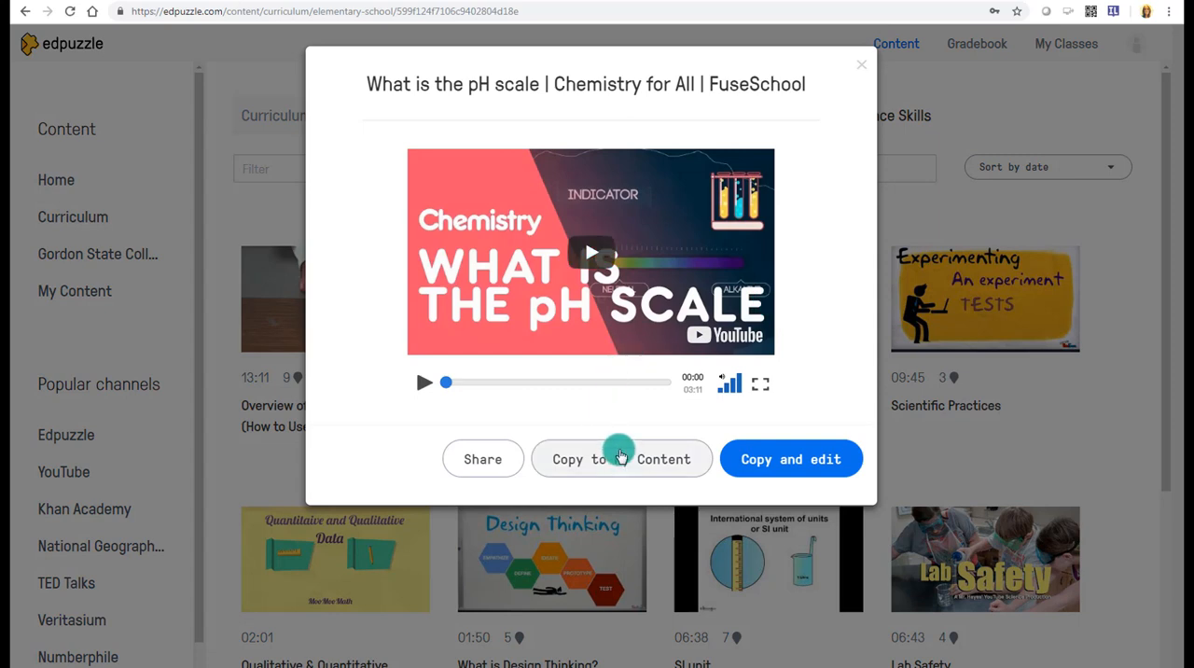
pyautogui.click(621, 457)
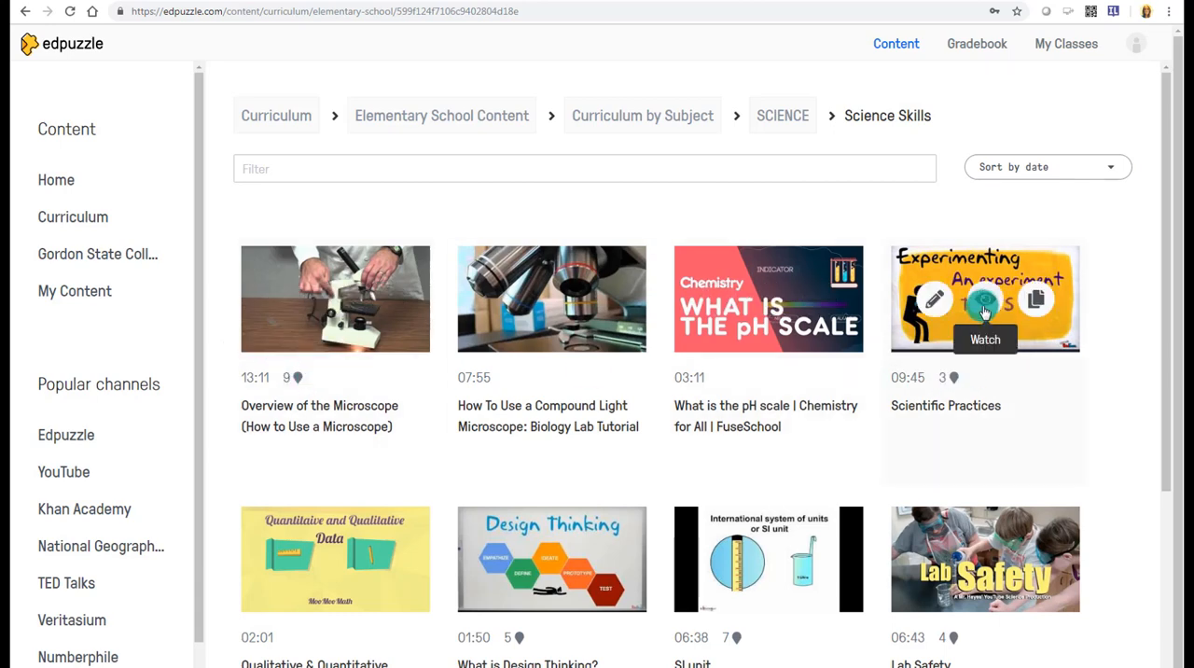
pyautogui.click(914, 308)
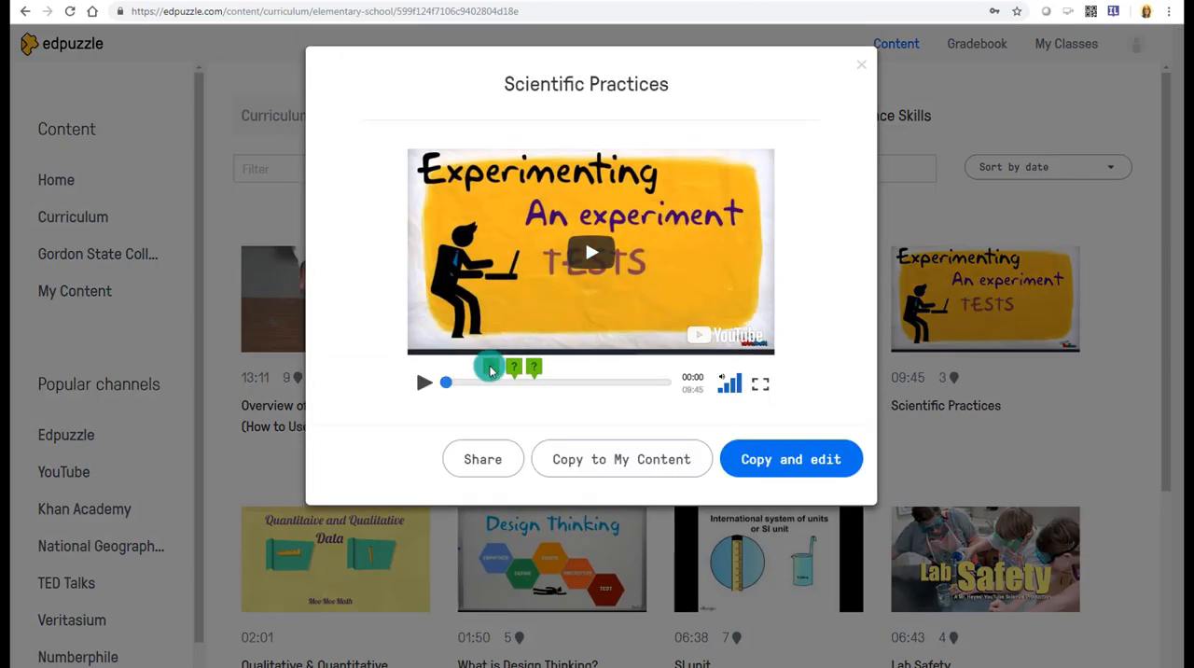
pyautogui.click(490, 366)
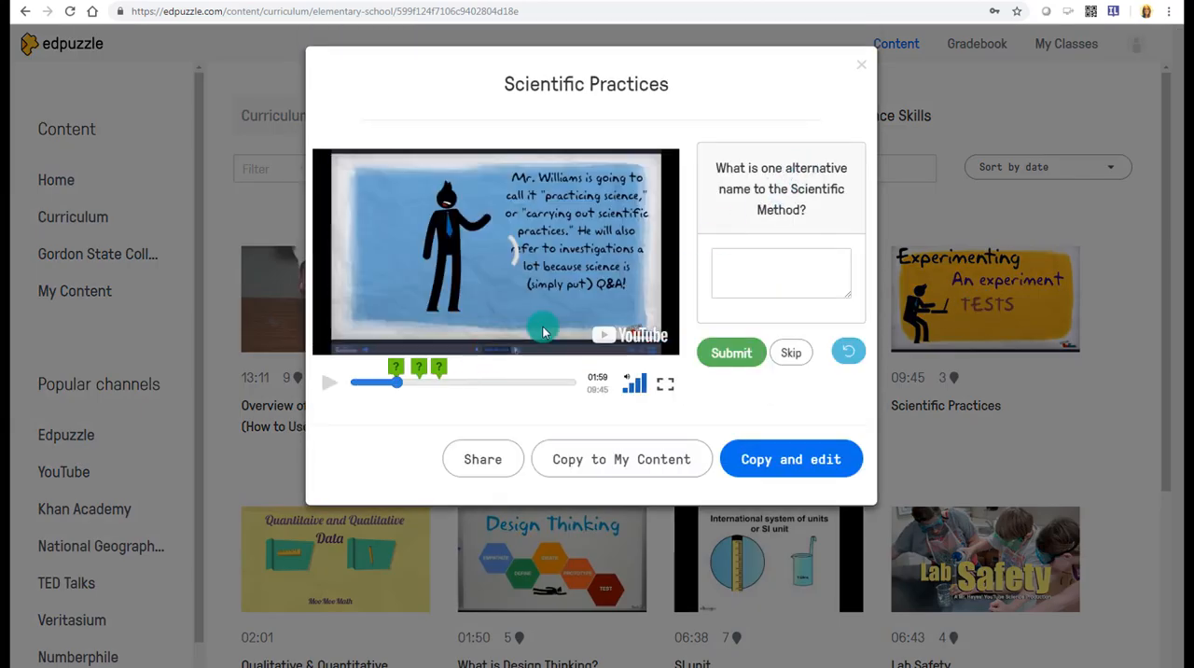
pyautogui.click(417, 370)
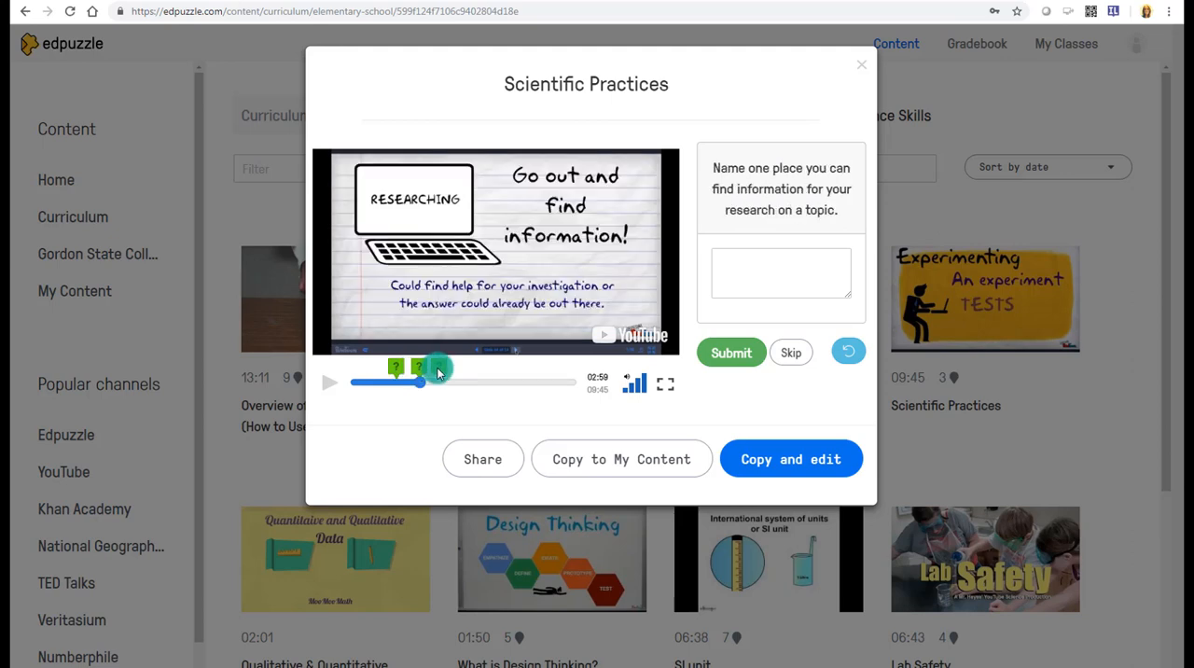
pyautogui.click(438, 371)
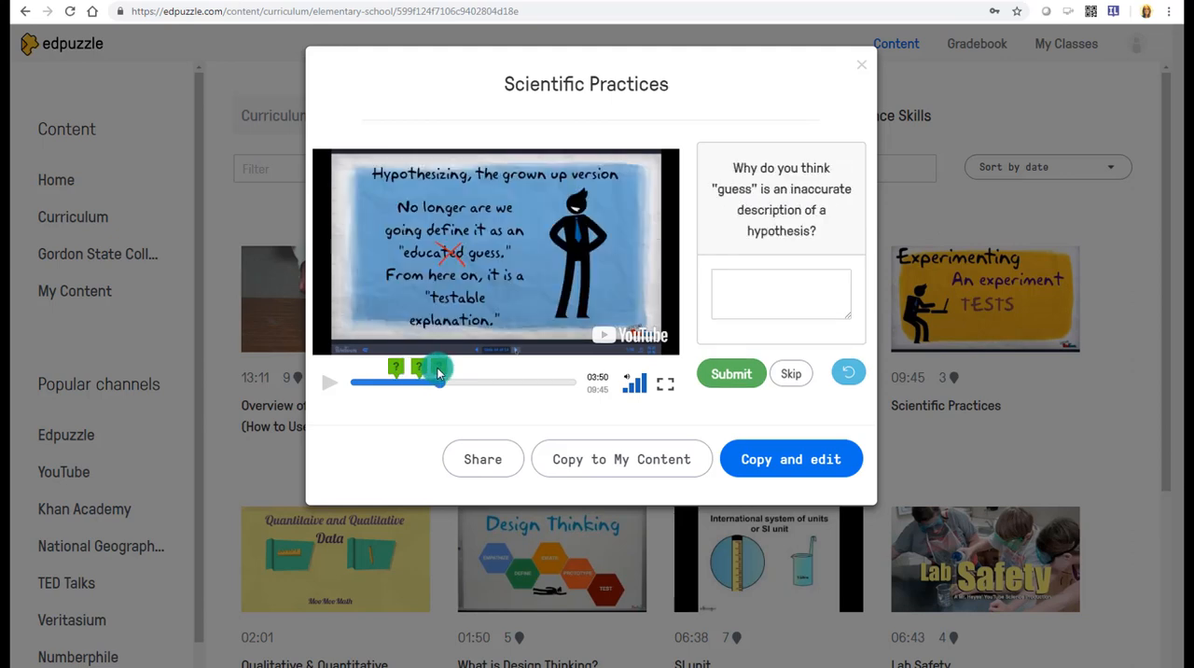
# - Copy Scientific Practices for editing, view its quizzes, and finish it while postponing assignment to a class
pyautogui.click(780, 457)
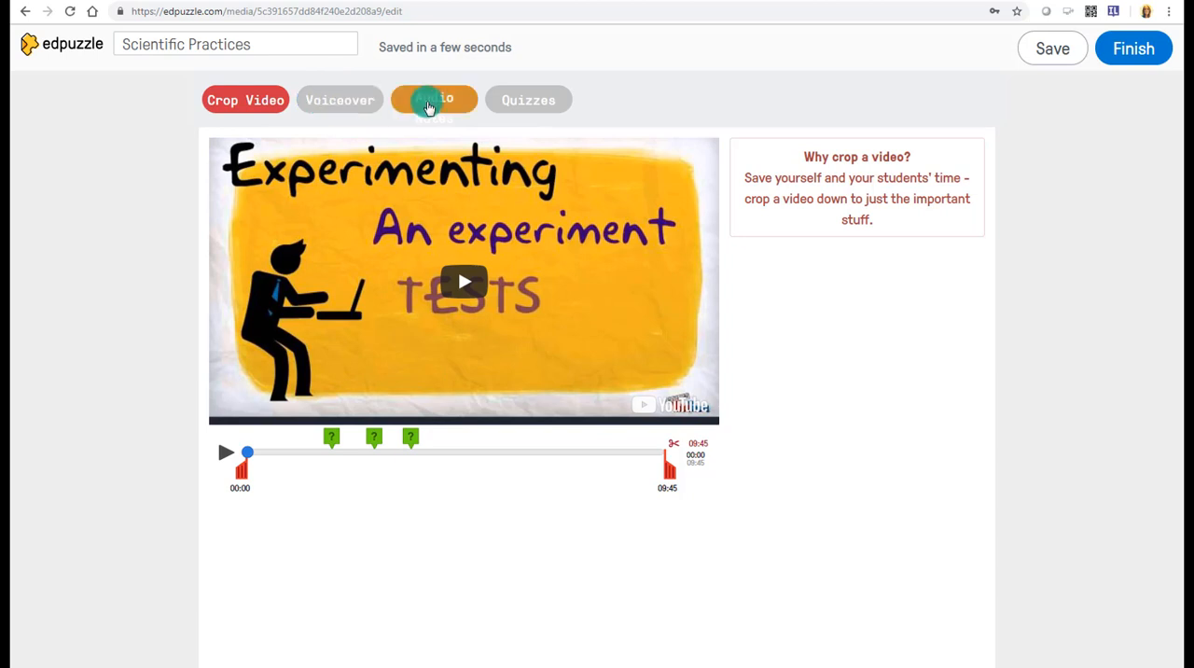
pyautogui.click(511, 99)
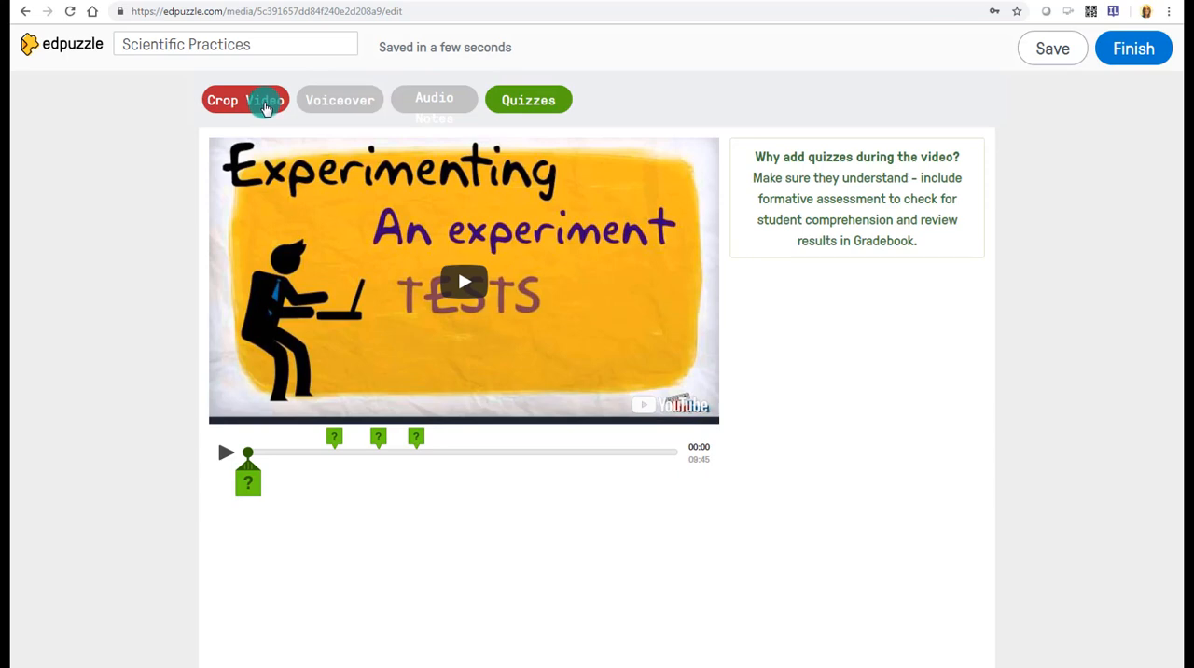
pyautogui.click(1134, 54)
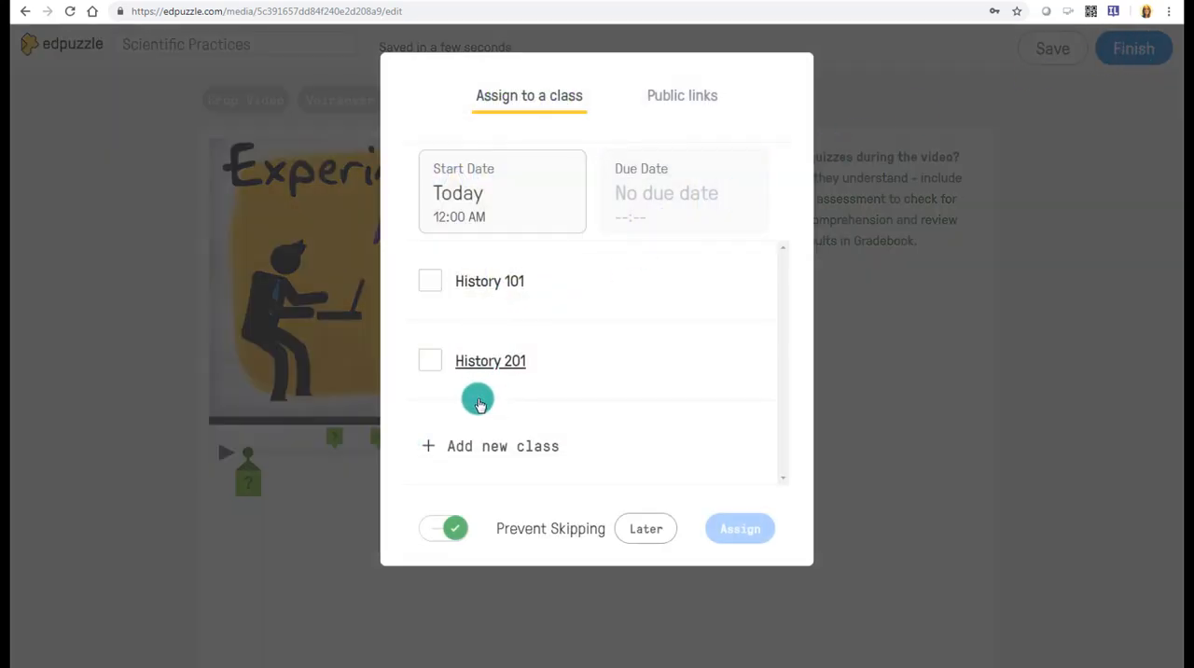
pyautogui.click(650, 529)
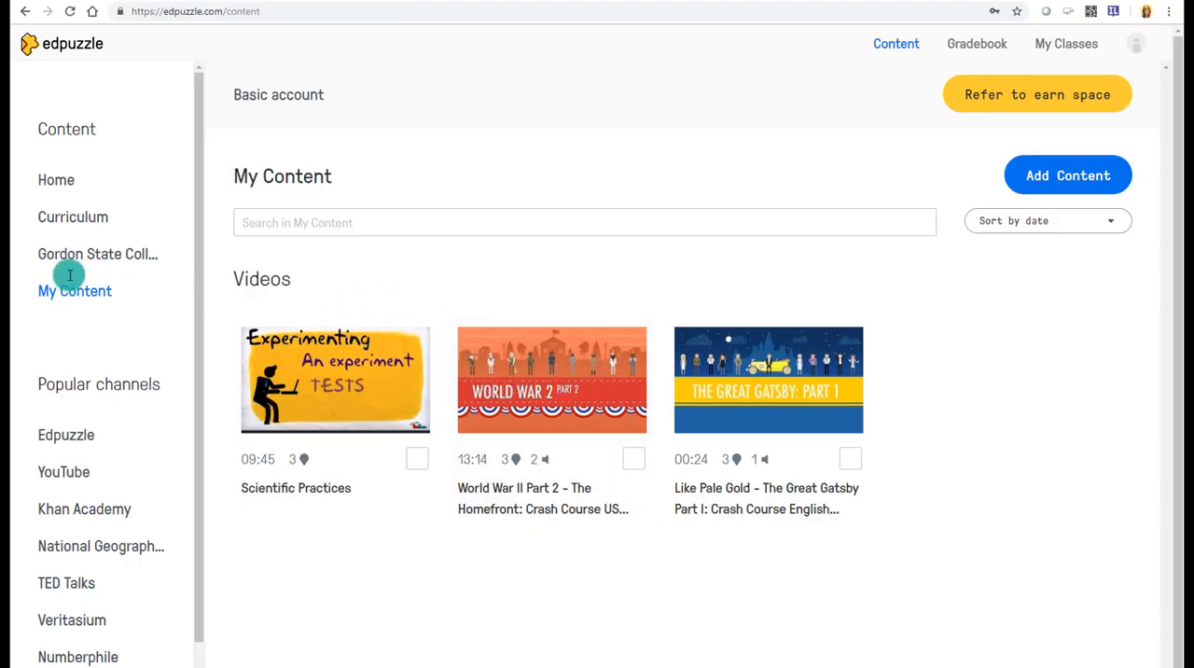
# - Return from My Content to Edpuzzle's Curriculum collection
pyautogui.click(65, 218)
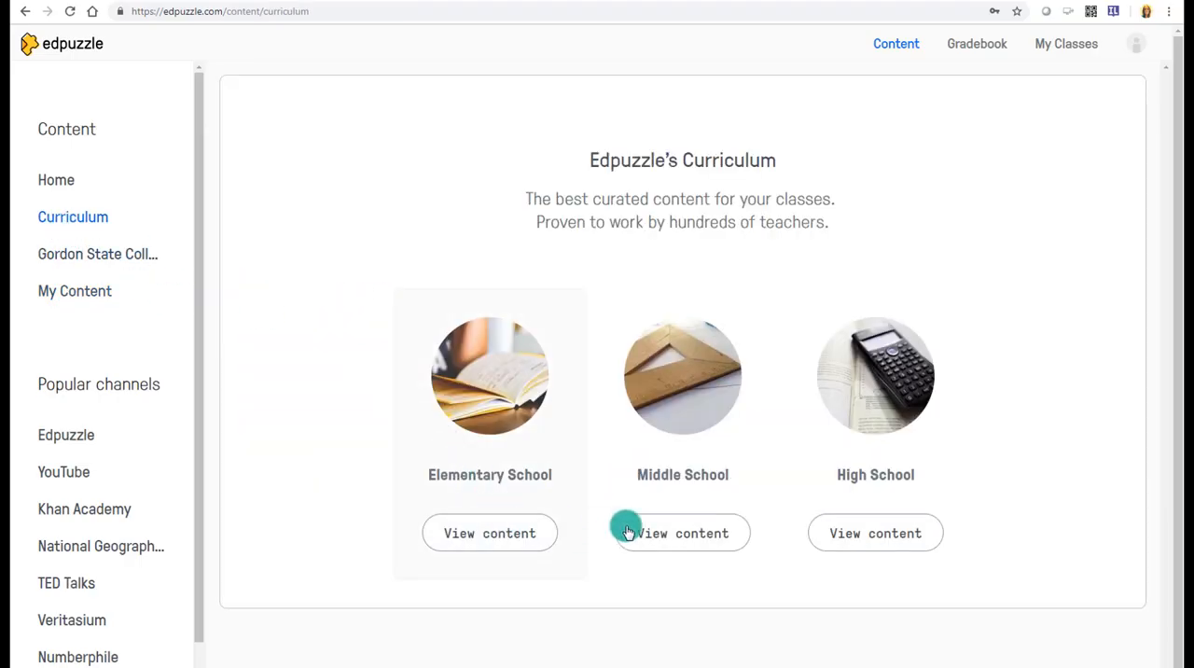